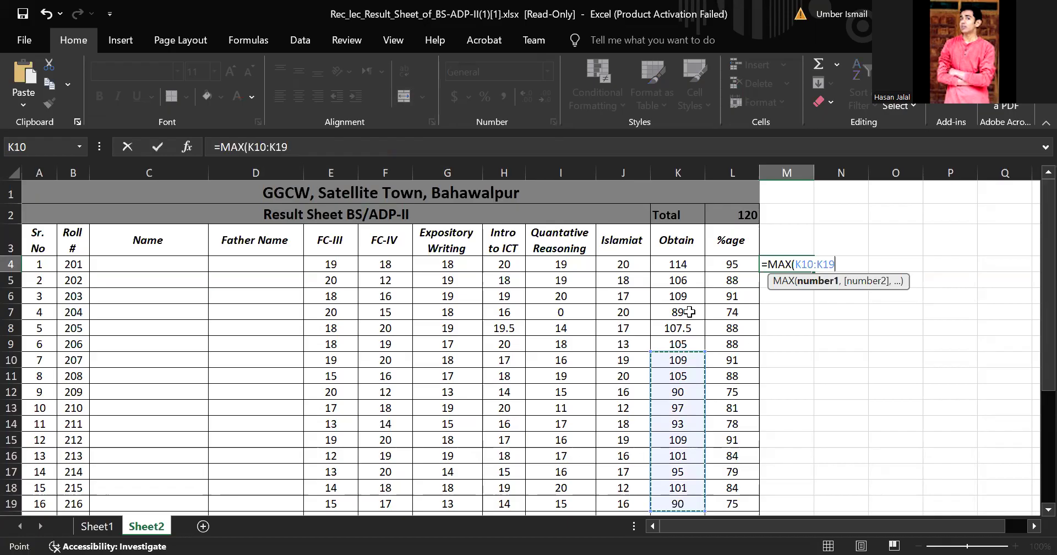
Step: Complete the MAX formula in M4 over the Obtain marks in K4:K32
{"action": "key", "text": "Return"}
{"action": "scroll", "coordinate": [782, 275], "scroll_direction": "down", "scroll_amount": 1}
{"action": "left_click", "coordinate": [782, 275]}
{"action": "key", "text": "Up"}
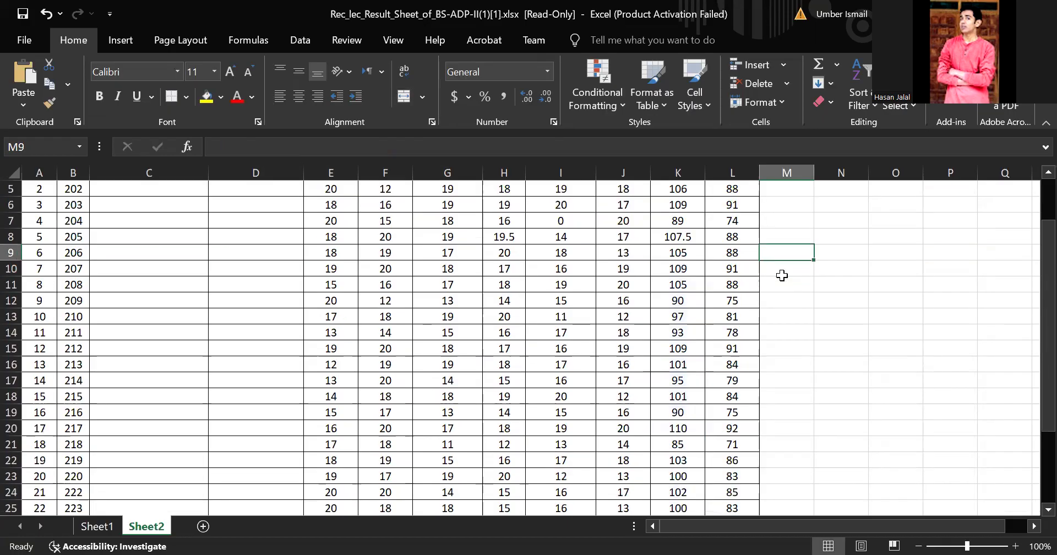
{"action": "scroll", "coordinate": [782, 275], "scroll_direction": "up", "scroll_amount": 2}
{"action": "left_click", "coordinate": [806, 266]}
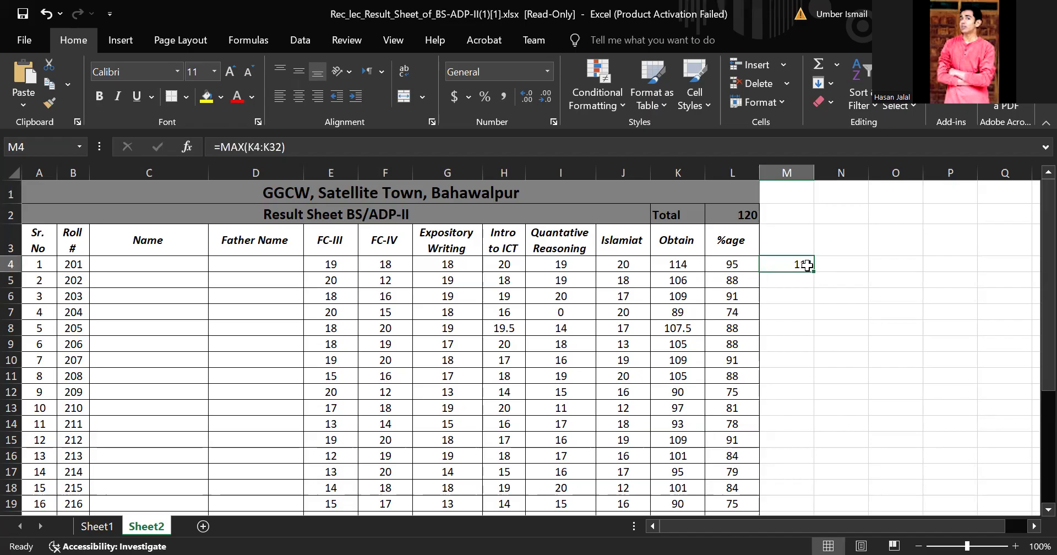
Step: Enter a MIN formula in M5 over the Obtain marks in K4:K31 and compare it with the formula in M4
{"action": "left_click", "coordinate": [776, 276]}
{"action": "type", "text": "="}
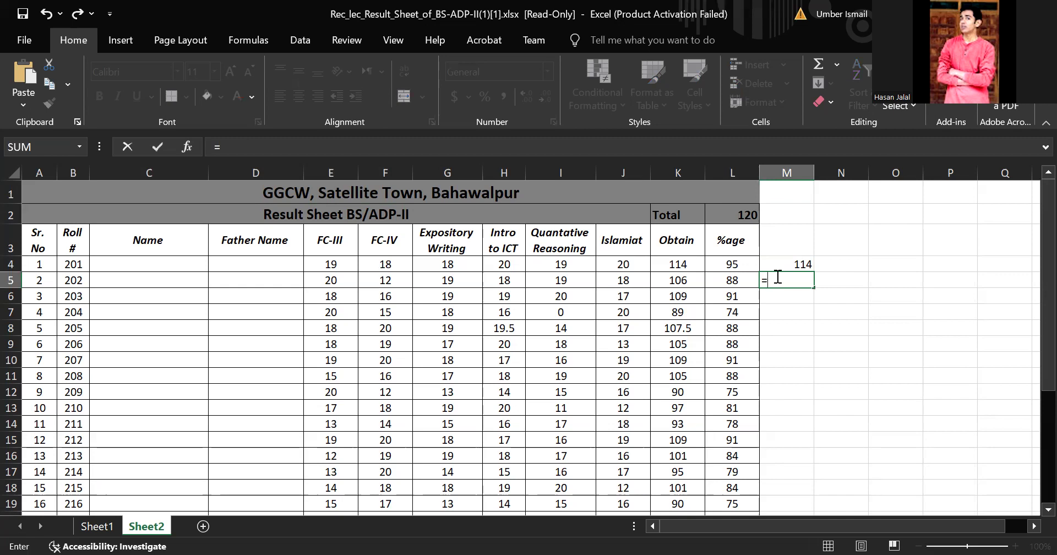
{"action": "type", "text": "min"}
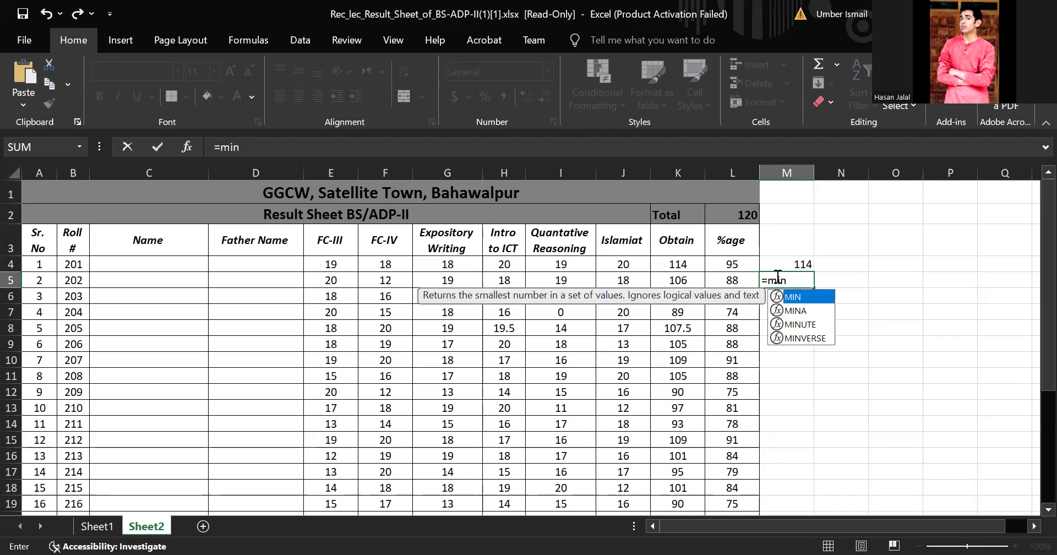
{"action": "type", "text": "("}
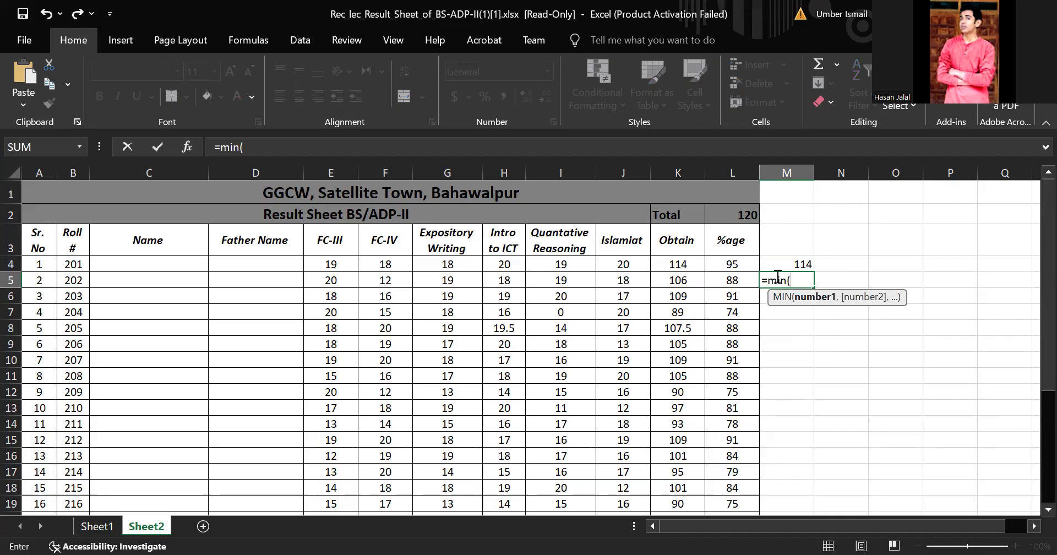
{"action": "left_click", "coordinate": [692, 264]}
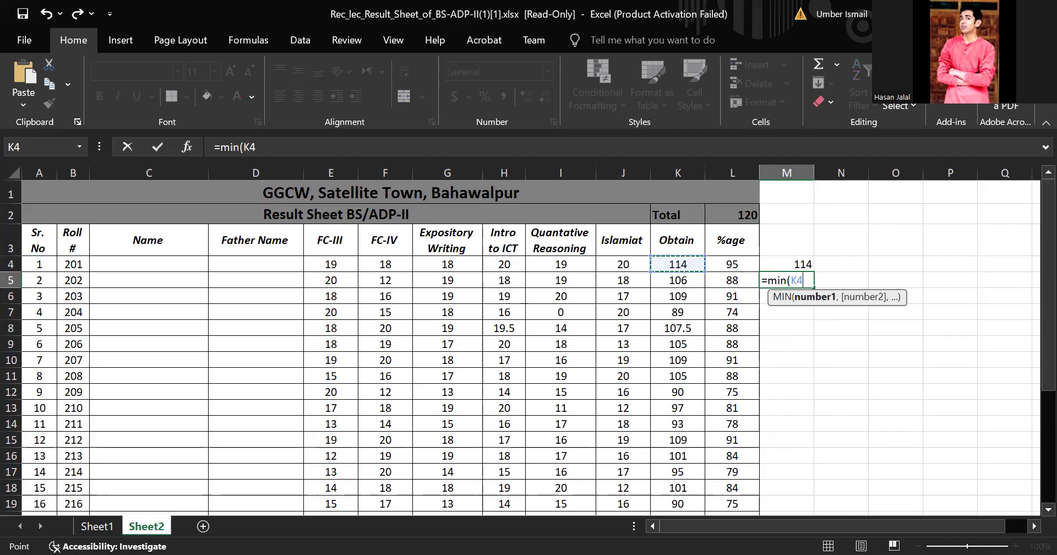
{"action": "key", "text": "ctrl+shift+Down"}
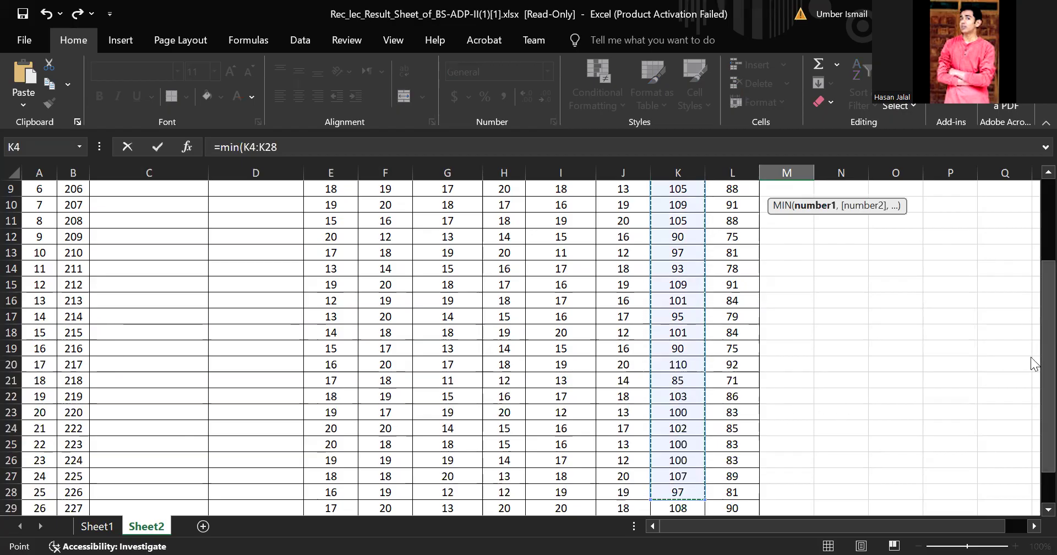
{"action": "key", "text": "Down"}
{"action": "key", "text": "Down"}
{"action": "key", "text": "Down"}
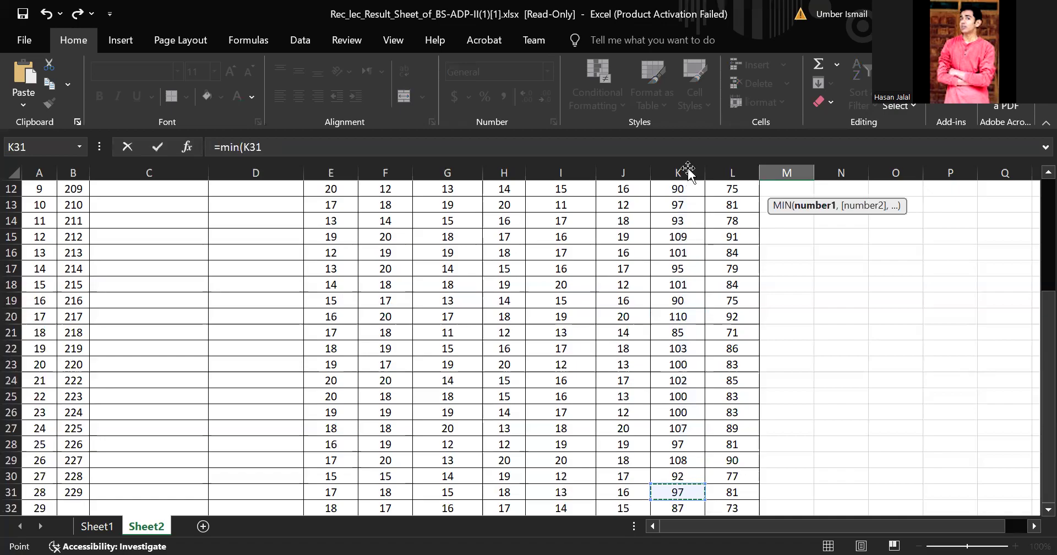
{"action": "left_click_drag", "start_coordinate": [688, 171], "coordinate": [680, 190]}
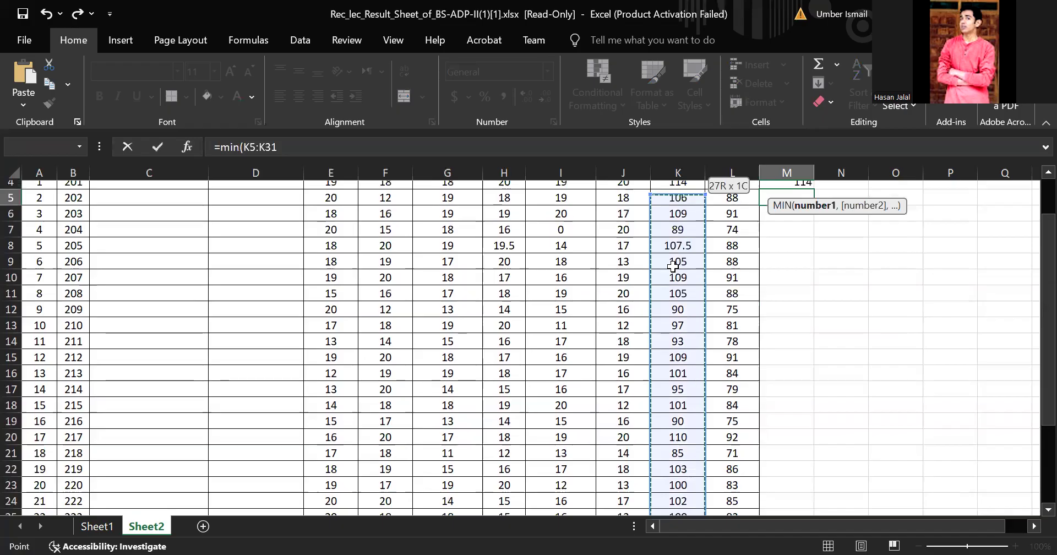
{"action": "key", "text": "Return"}
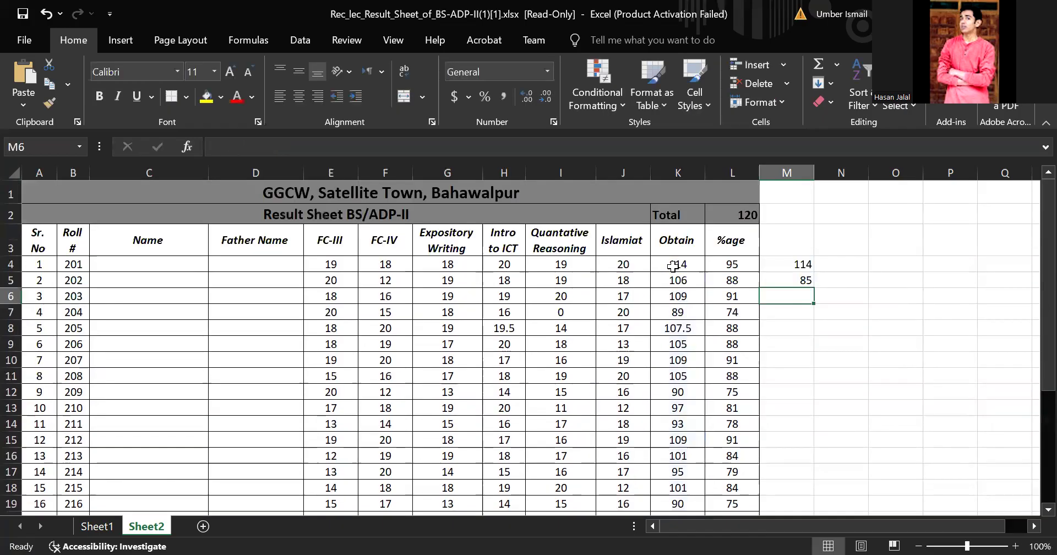
{"action": "left_click", "coordinate": [779, 275]}
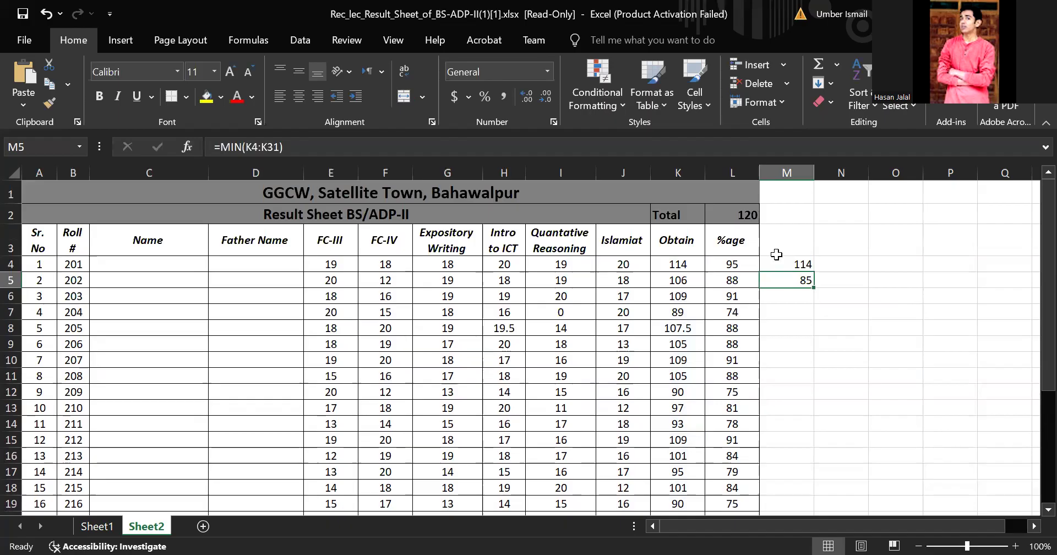
{"action": "left_click", "coordinate": [777, 266]}
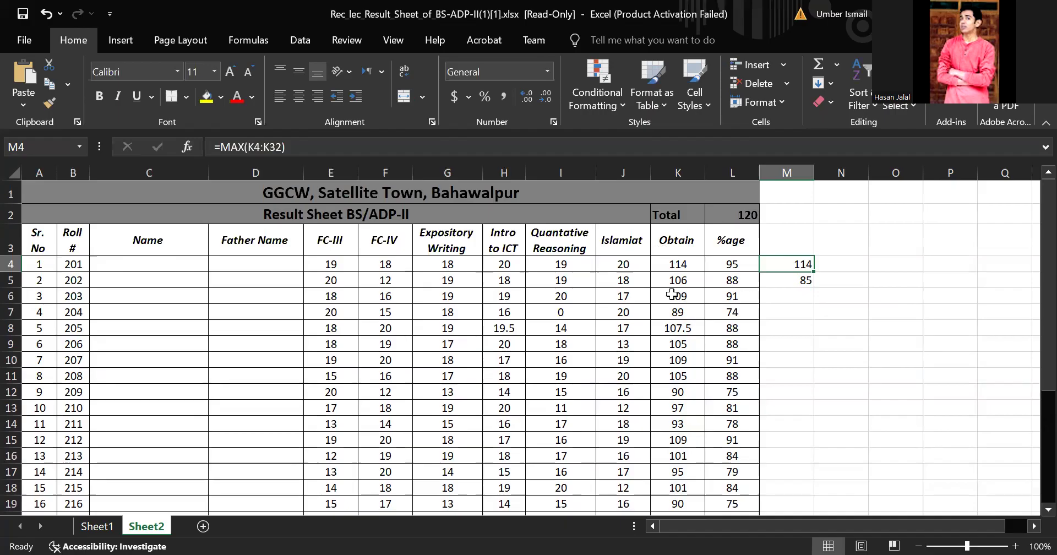
Step: Add filter controls to the header cells D3:L3, from Father Name through %age
{"action": "left_click", "coordinate": [303, 45]}
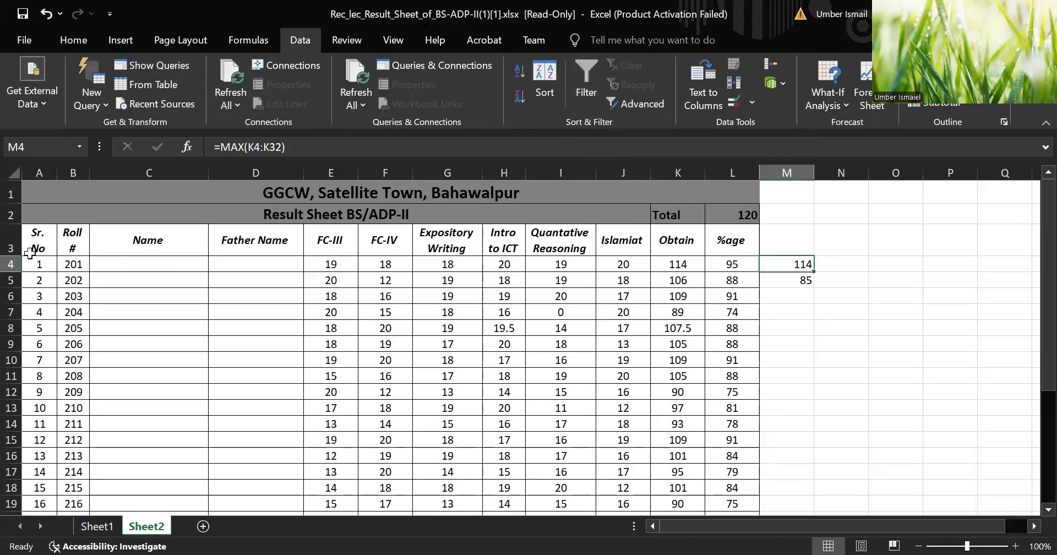
{"action": "left_click", "coordinate": [11, 248]}
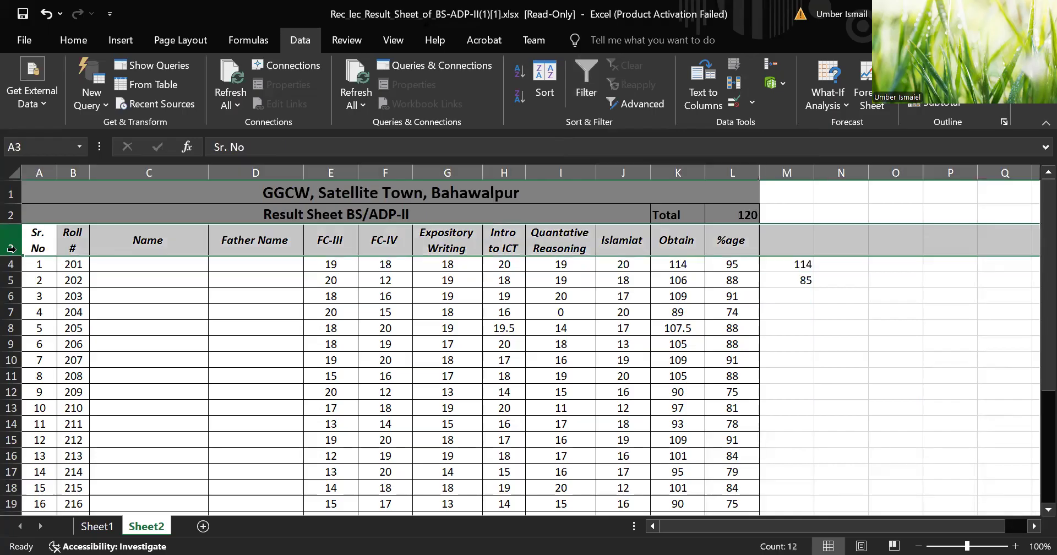
{"action": "left_click", "coordinate": [256, 339]}
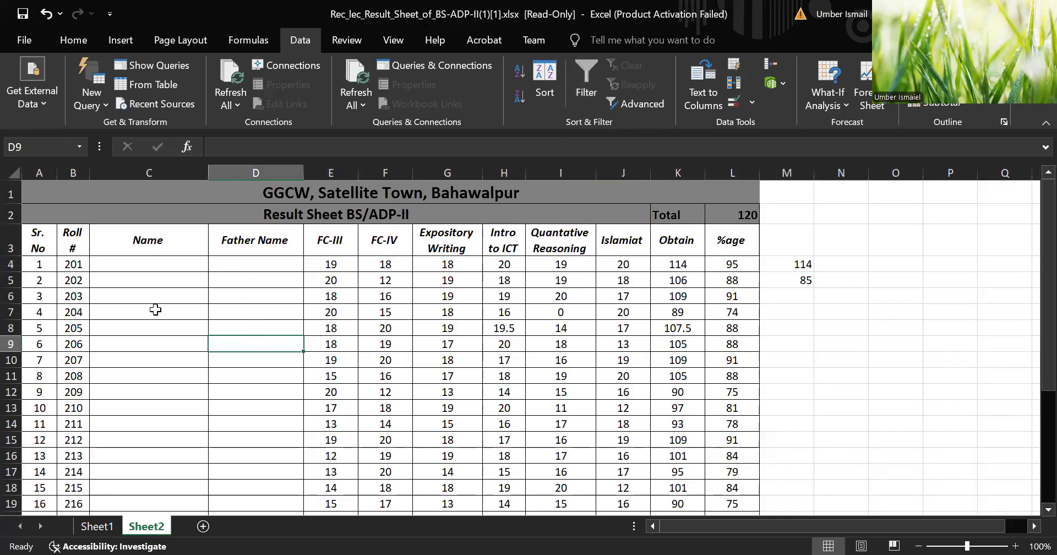
{"action": "left_click_drag", "start_coordinate": [31, 247], "coordinate": [188, 243]}
{"action": "left_click_drag", "start_coordinate": [248, 242], "coordinate": [728, 246]}
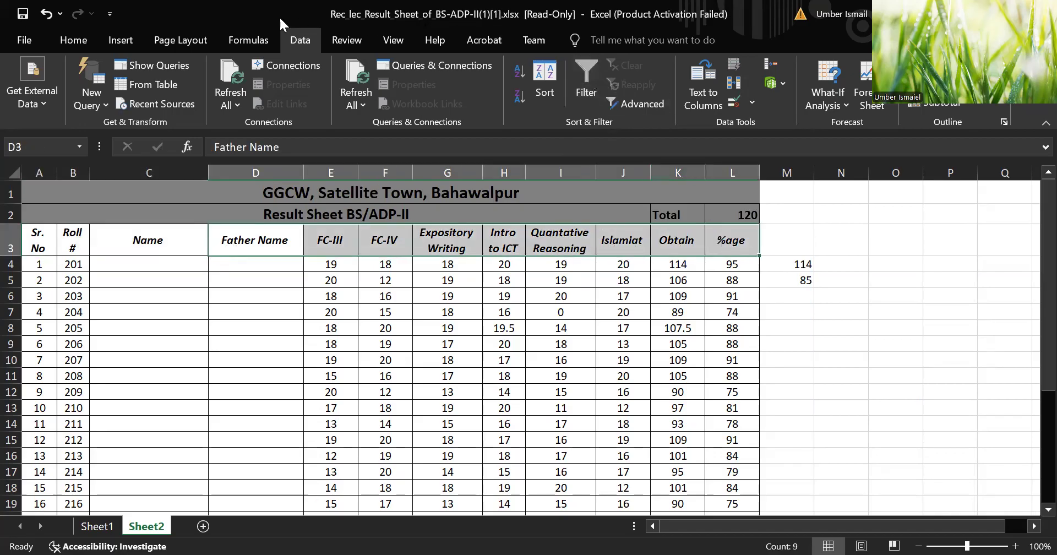
{"action": "left_click", "coordinate": [592, 65]}
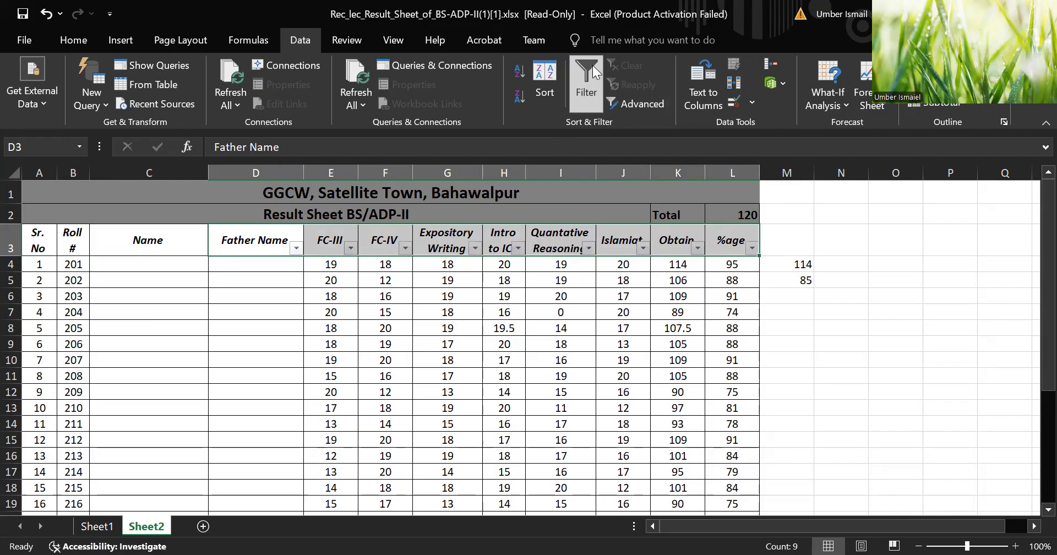
Step: Sort the result rows by %age from largest to smallest and look through the reordered Obtain marks
{"action": "left_click", "coordinate": [750, 261]}
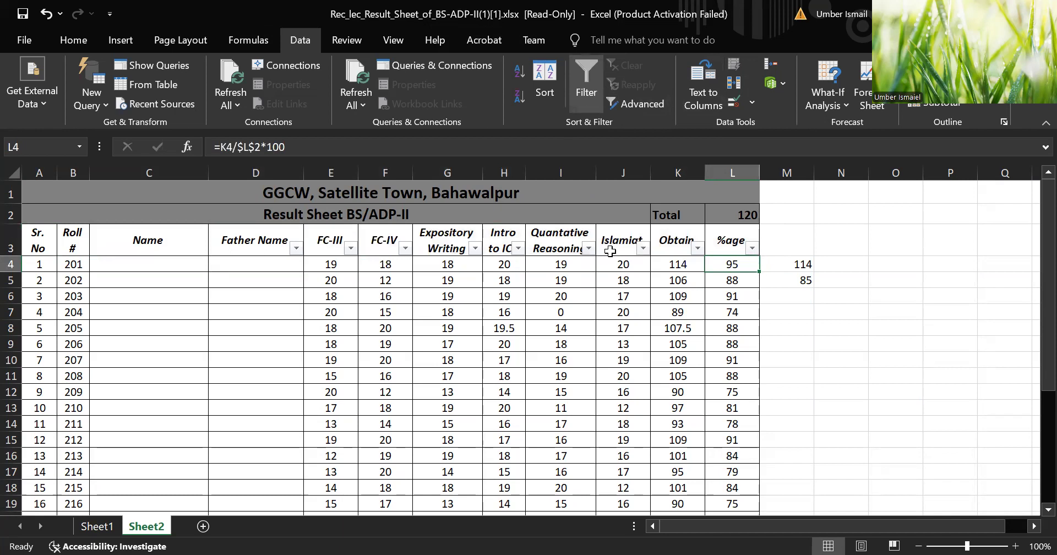
{"action": "left_click", "coordinate": [752, 248]}
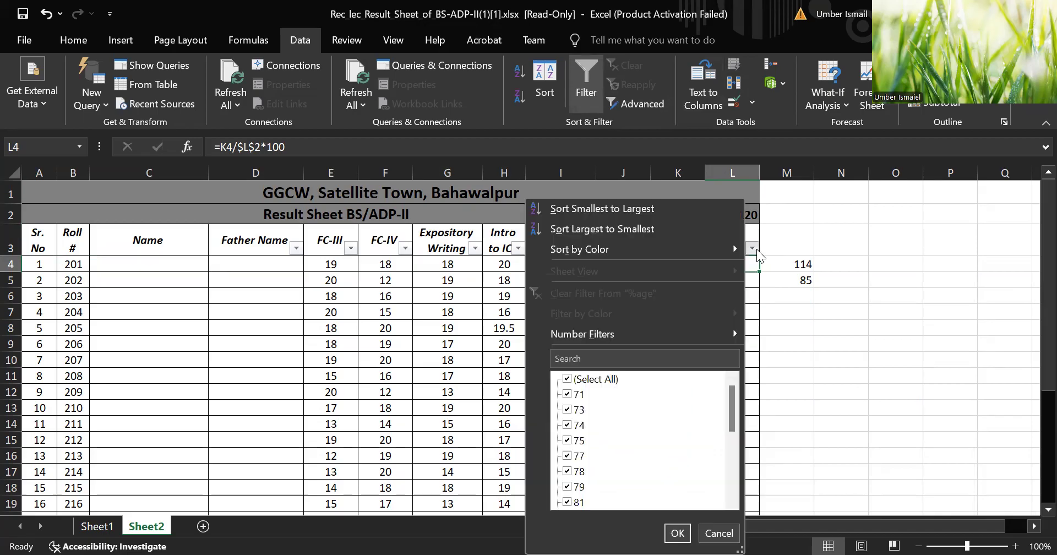
{"action": "left_click", "coordinate": [601, 228]}
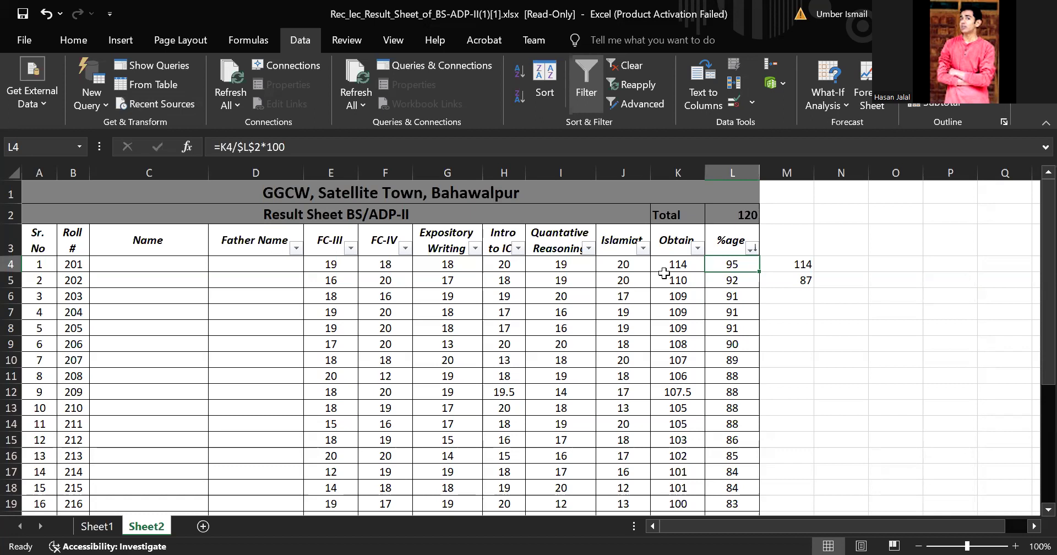
{"action": "key", "text": "Left"}
{"action": "key", "text": "Down"}
{"action": "key", "text": "Down"}
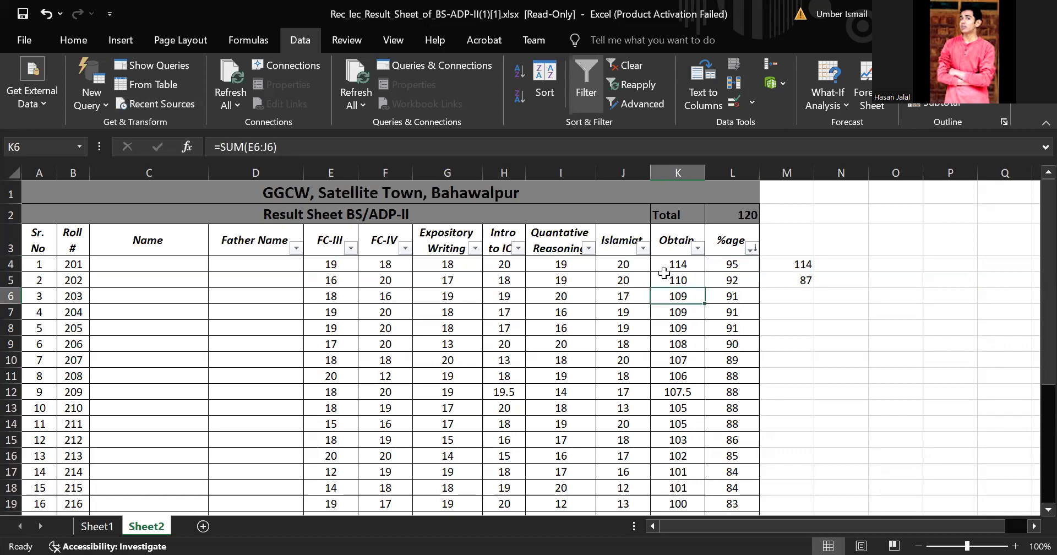
{"action": "key", "text": "ctrl+Down"}
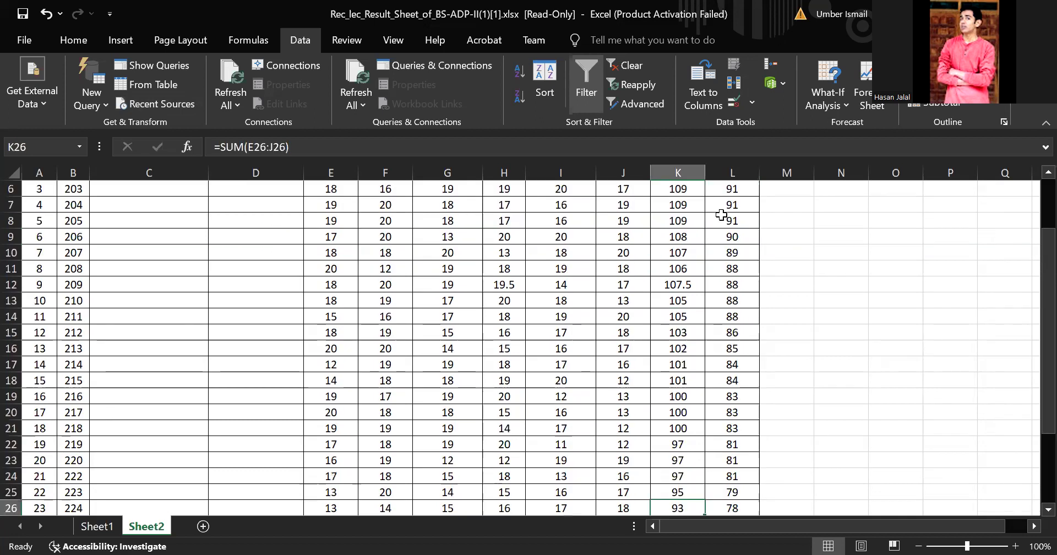
{"action": "left_click", "coordinate": [669, 344]}
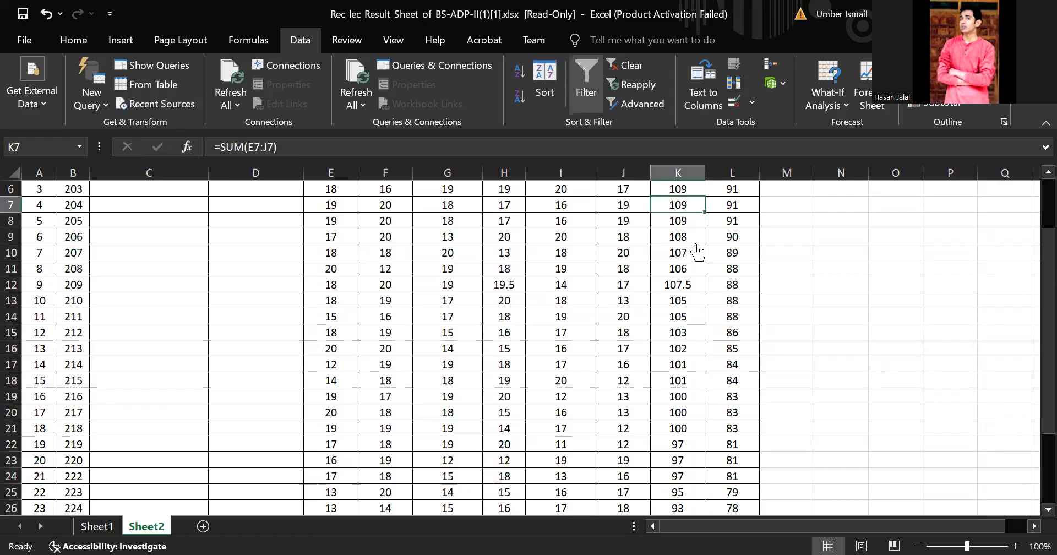
Step: Filter the Obtain column to rows greater than or equal to 100
{"action": "key", "text": "ctrl+Home"}
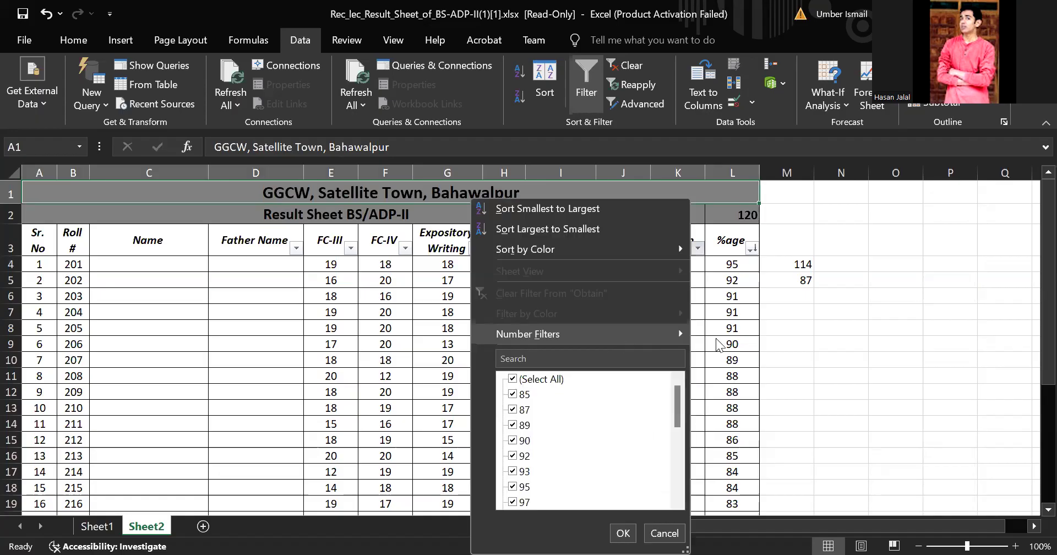
{"action": "mouse_move", "coordinate": [620, 338]}
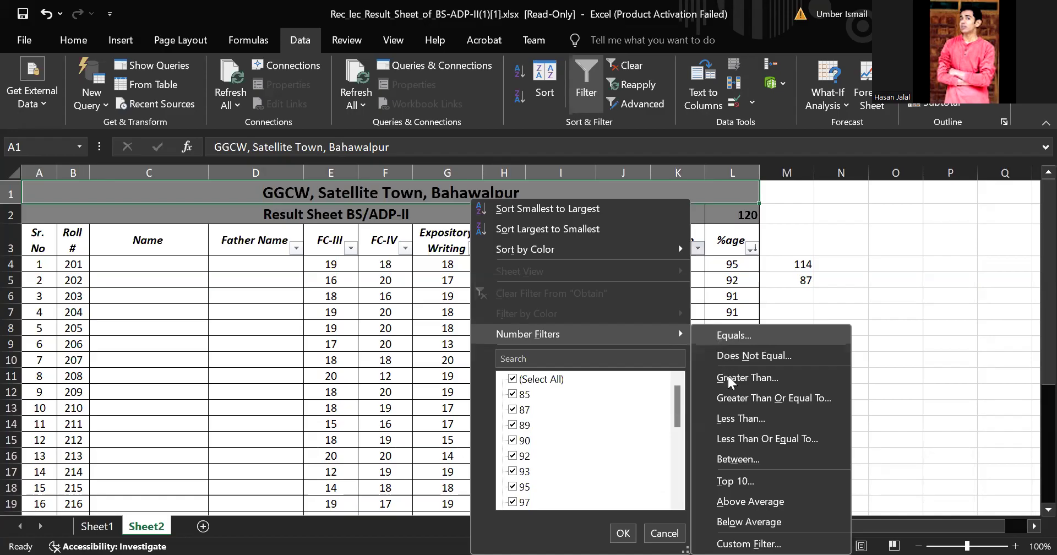
{"action": "left_click", "coordinate": [732, 399]}
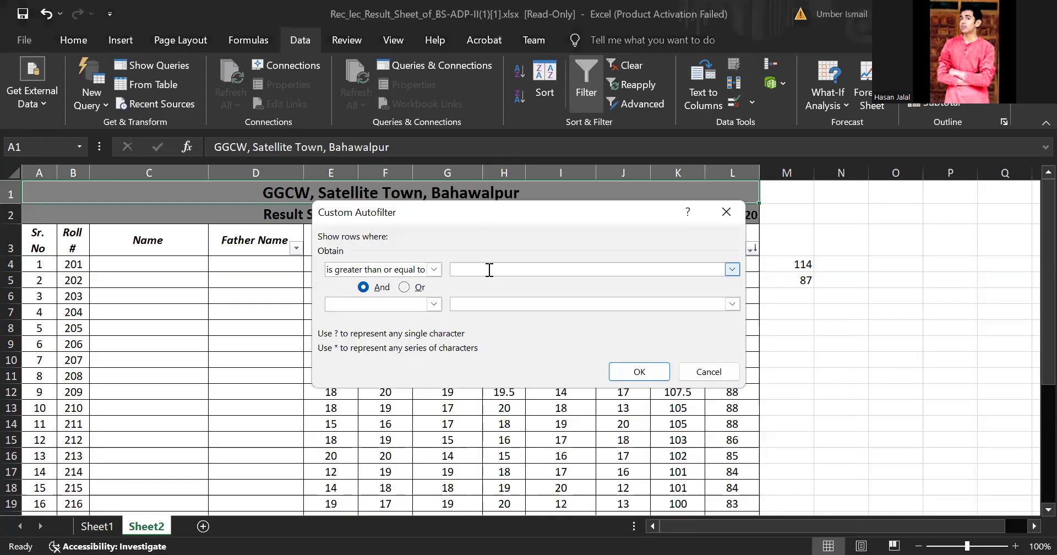
{"action": "type", "text": "100"}
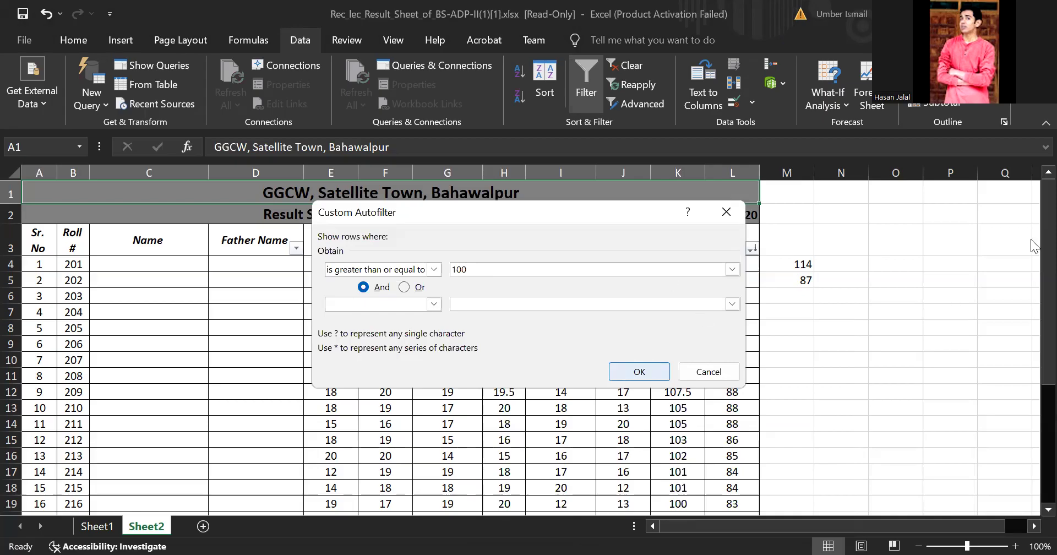
{"action": "key", "text": "Return"}
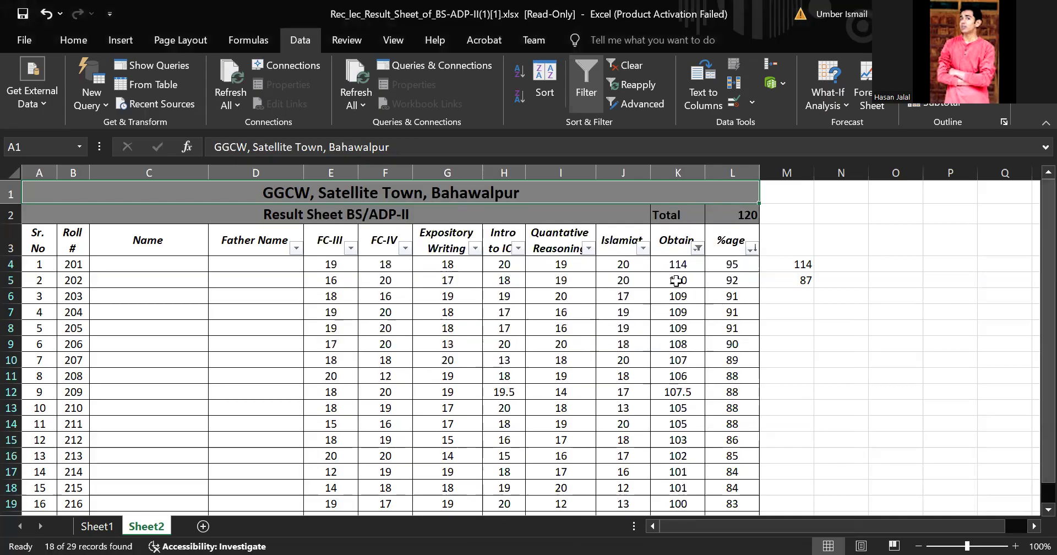
Step: Change the Obtain column's number filter to rows greater than 100
{"action": "scroll", "coordinate": [670, 384], "scroll_direction": "down", "scroll_amount": 1}
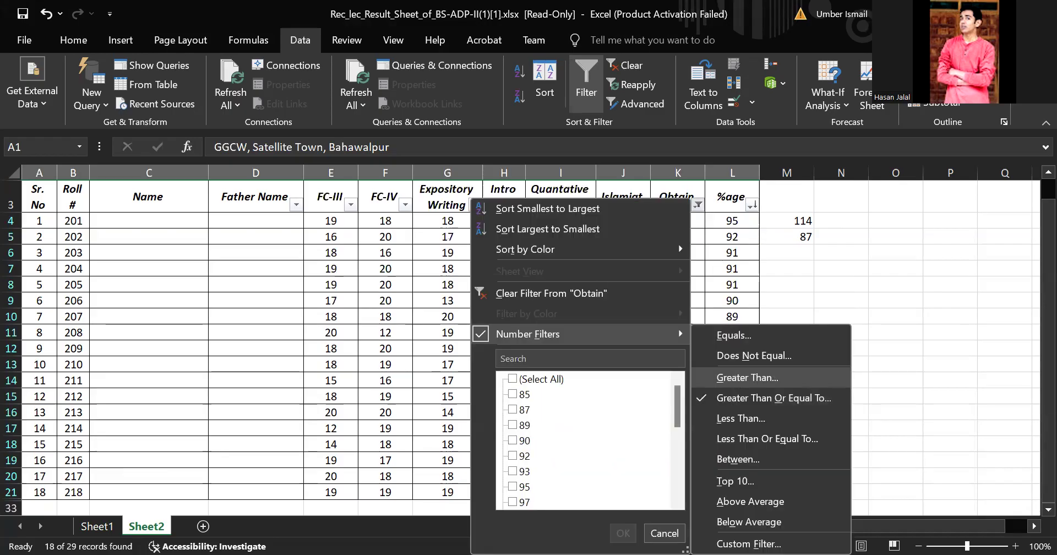
{"action": "left_click", "coordinate": [734, 378]}
{"action": "type", "text": "100"}
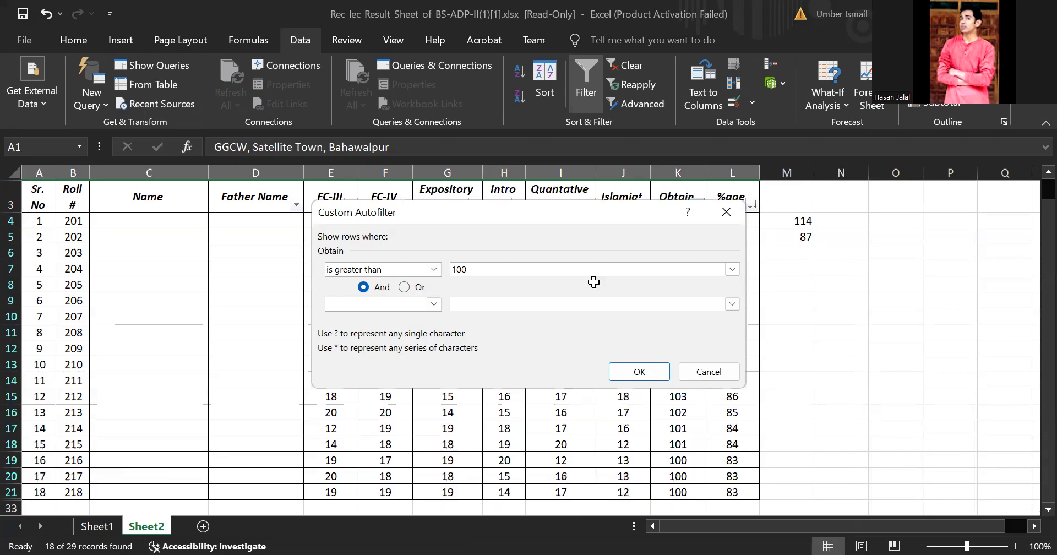
{"action": "left_click", "coordinate": [667, 379]}
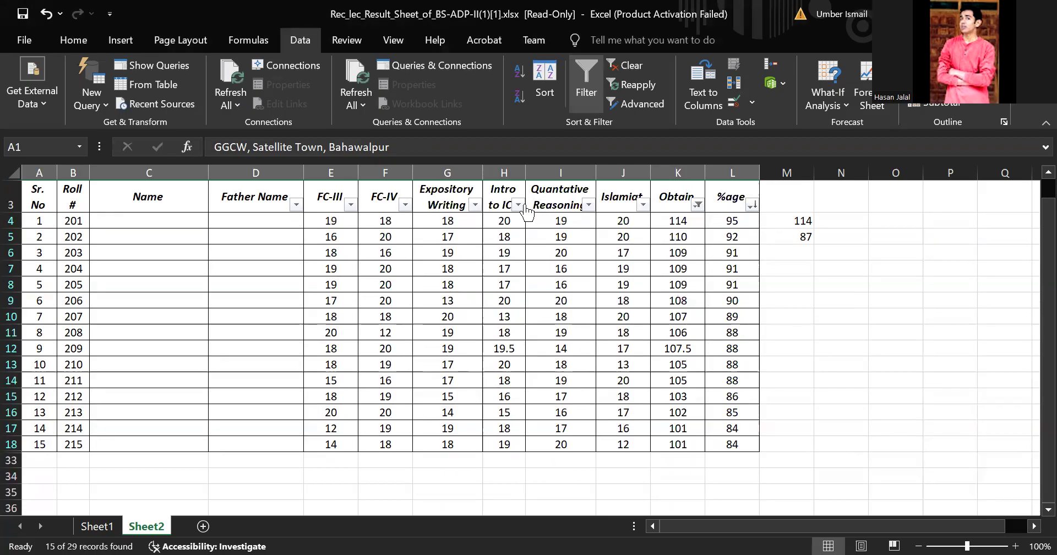
Step: Sort the filtered rows by Quantative Reasoning from largest to smallest, and clear the filter from the table
{"action": "left_click", "coordinate": [588, 205]}
{"action": "left_click", "coordinate": [509, 227]}
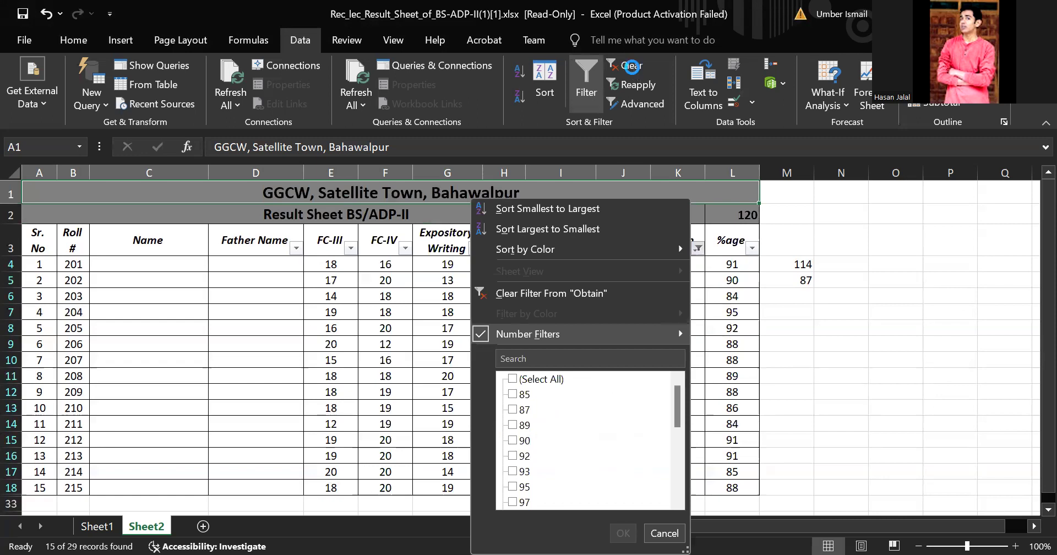
{"action": "left_click", "coordinate": [632, 65]}
{"action": "left_click", "coordinate": [632, 65]}
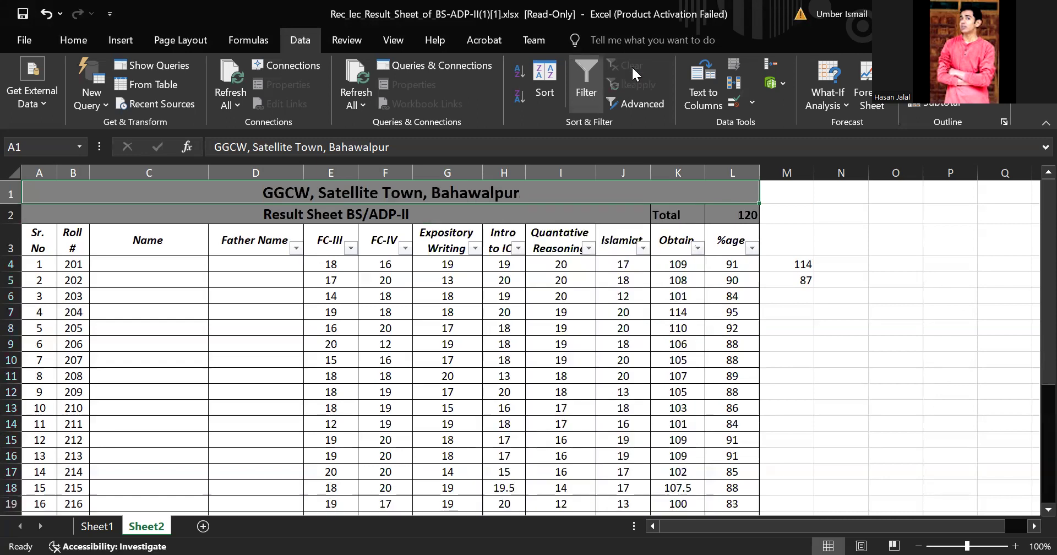
{"action": "left_click", "coordinate": [588, 248]}
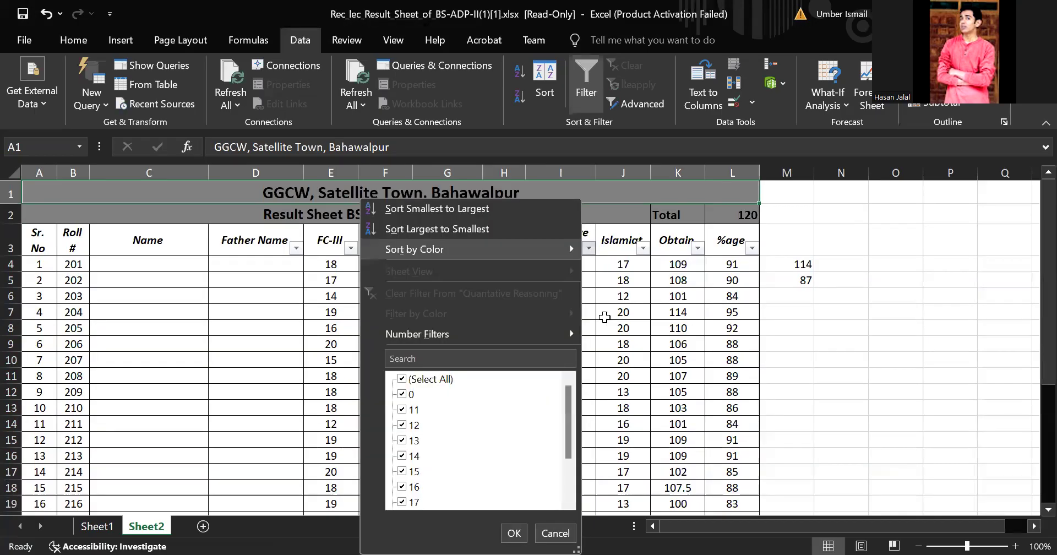
{"action": "left_click", "coordinate": [604, 317]}
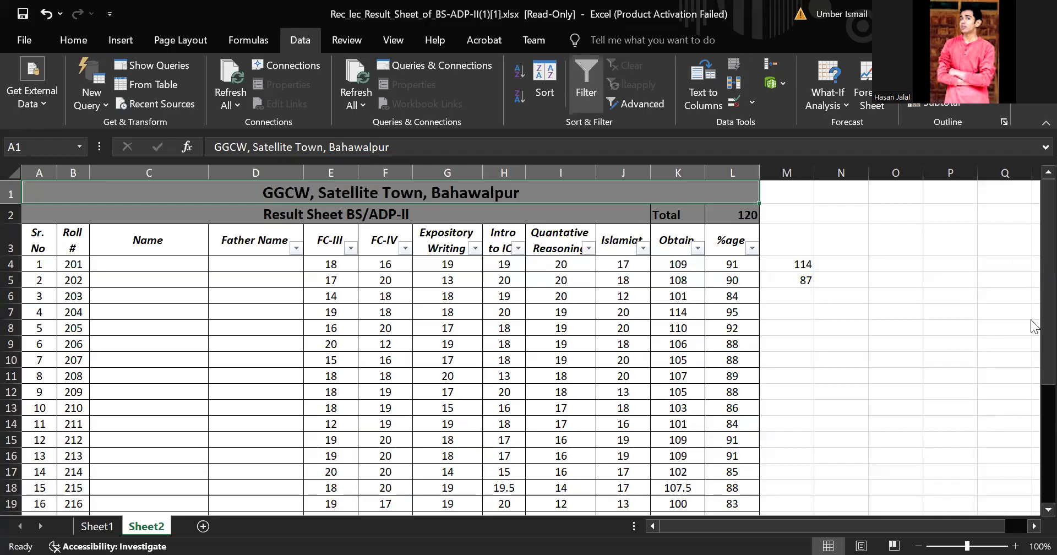
Step: Highlight cells greater than 110 in the entire Obtain column with Light Red Fill with Dark Red Text
{"action": "scroll", "coordinate": [1033, 297], "scroll_direction": "down", "scroll_amount": 3}
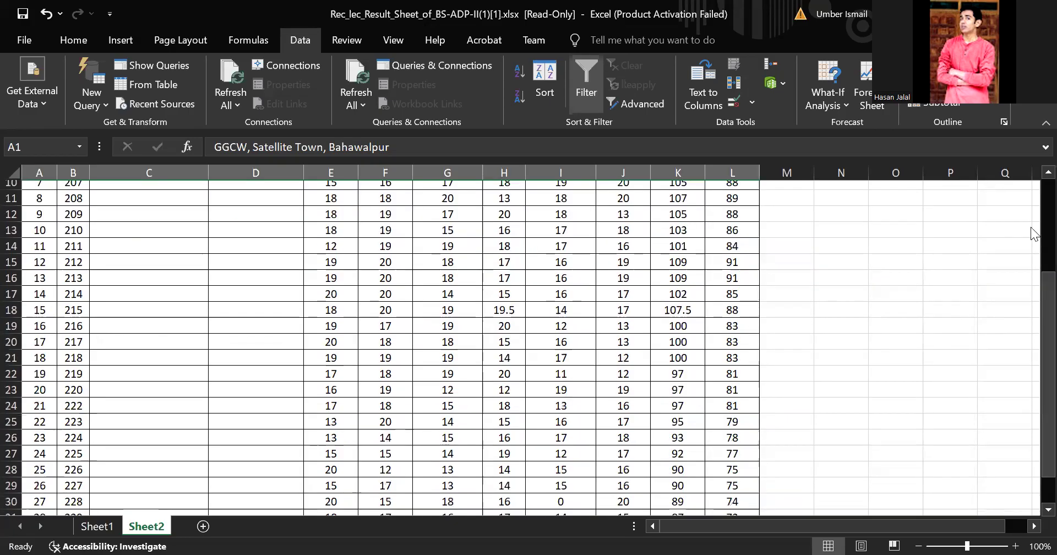
{"action": "scroll", "coordinate": [1033, 234], "scroll_direction": "up", "scroll_amount": 3}
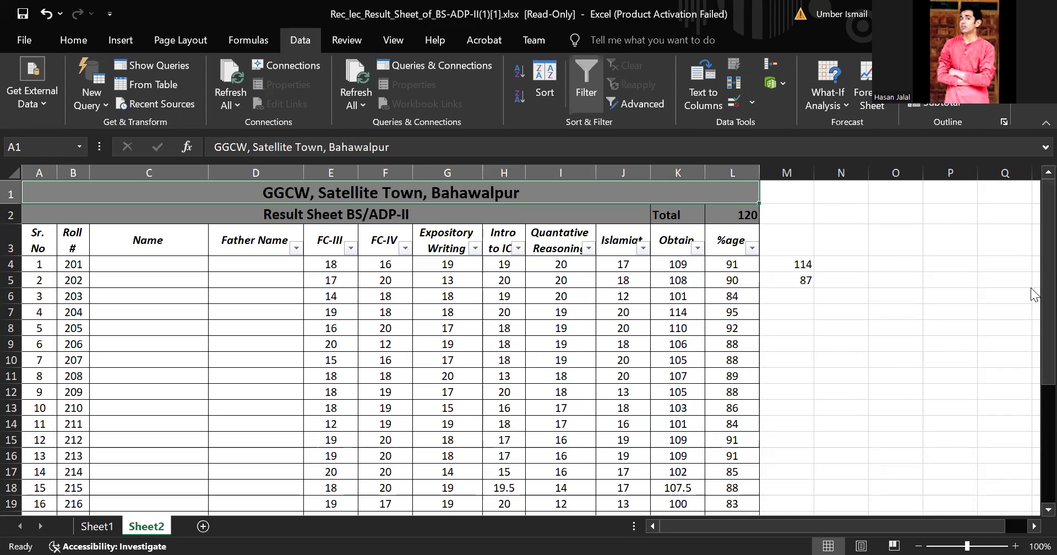
{"action": "scroll", "coordinate": [1034, 440], "scroll_direction": "down", "scroll_amount": 4}
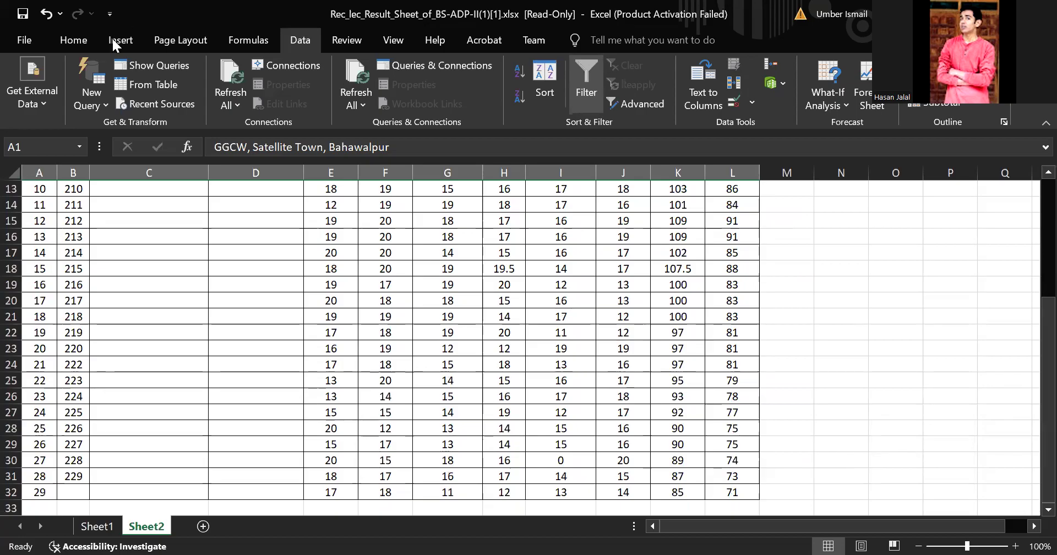
{"action": "left_click", "coordinate": [87, 41]}
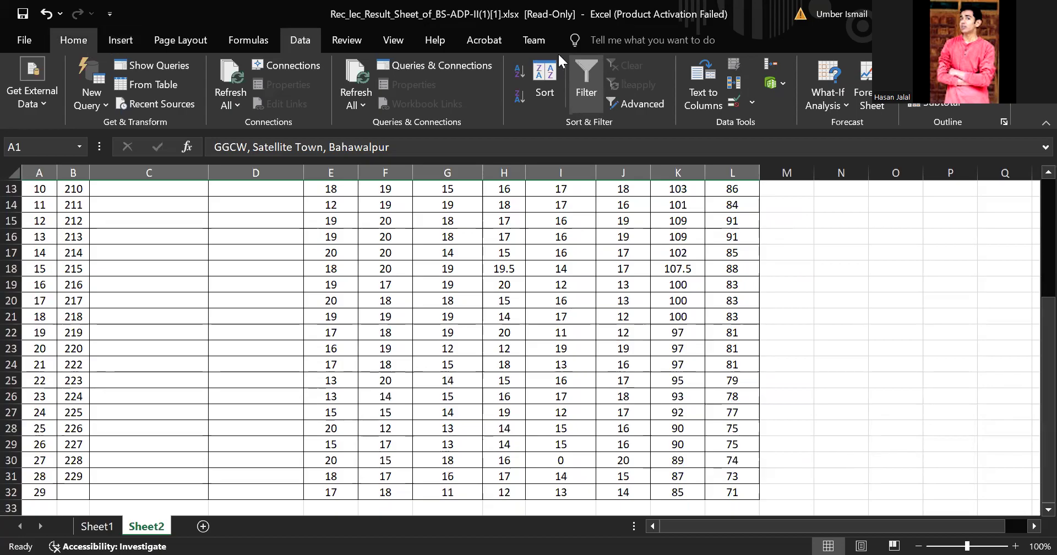
{"action": "left_click", "coordinate": [682, 175]}
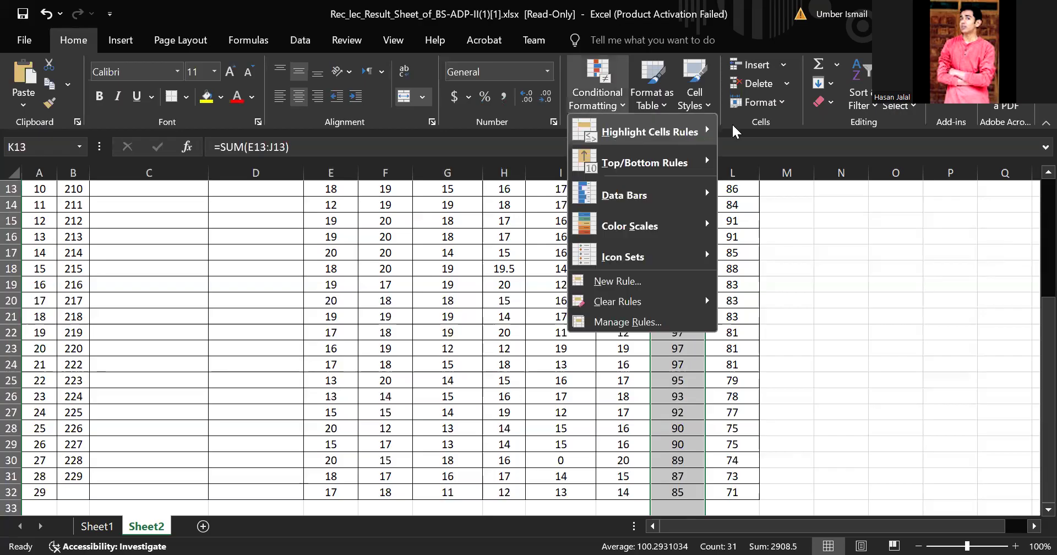
{"action": "mouse_move", "coordinate": [722, 124]}
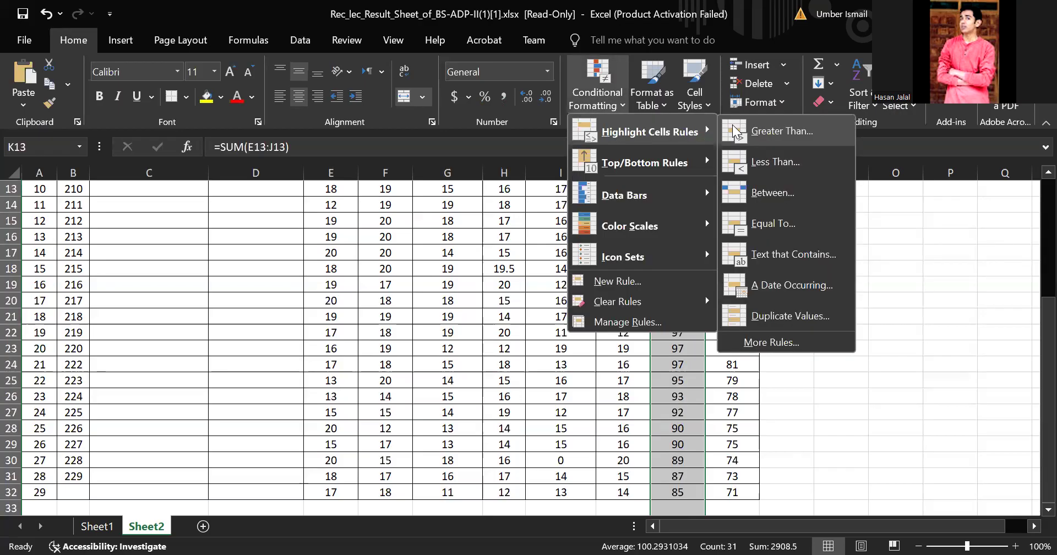
{"action": "left_click", "coordinate": [760, 132]}
{"action": "type", "text": "110"}
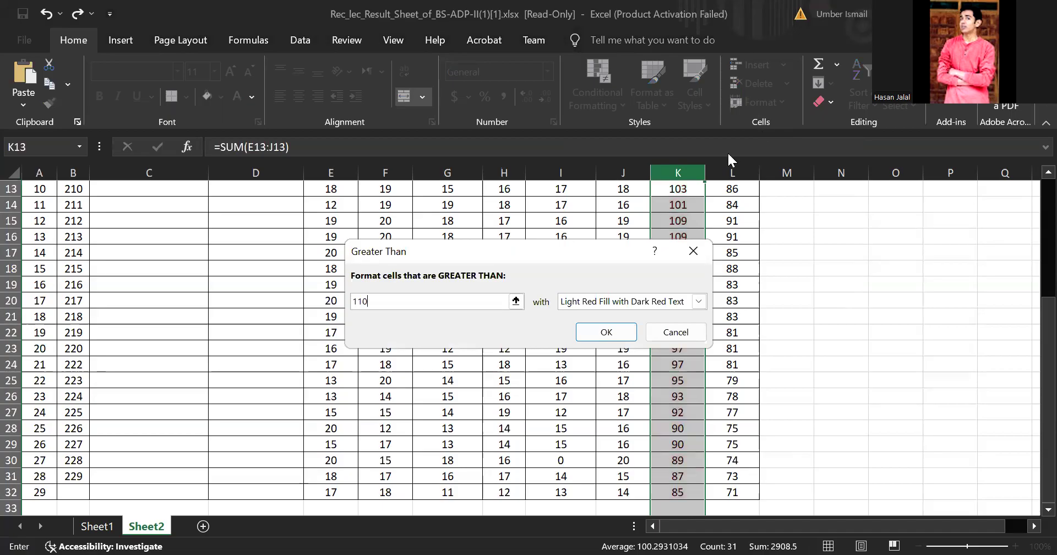
{"action": "left_click", "coordinate": [648, 305]}
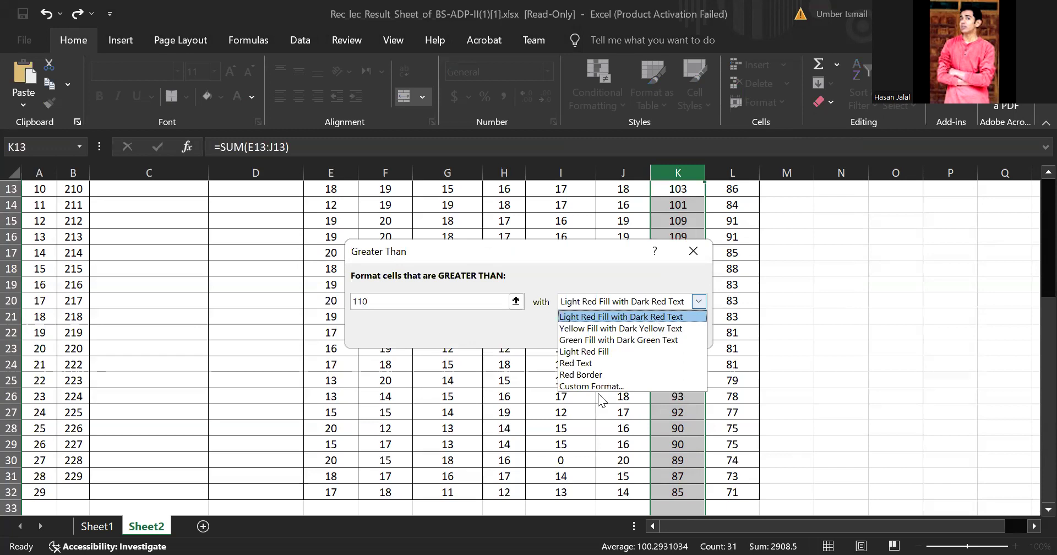
{"action": "left_click", "coordinate": [623, 322]}
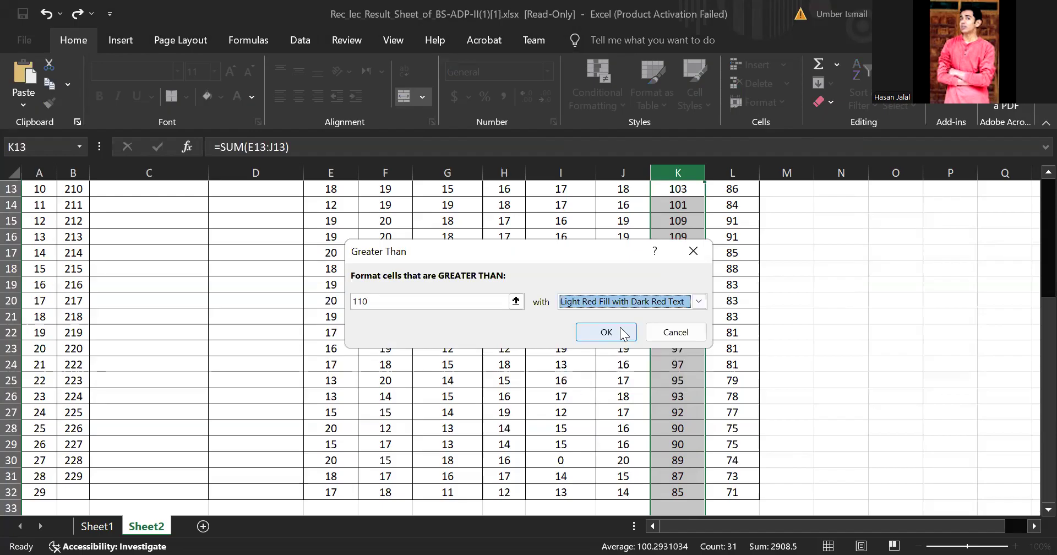
{"action": "key", "text": "Return"}
Step: Examine which cells in the Obtain column are highlighted, moving through the marks from the first student row
{"action": "left_click", "coordinate": [681, 275]}
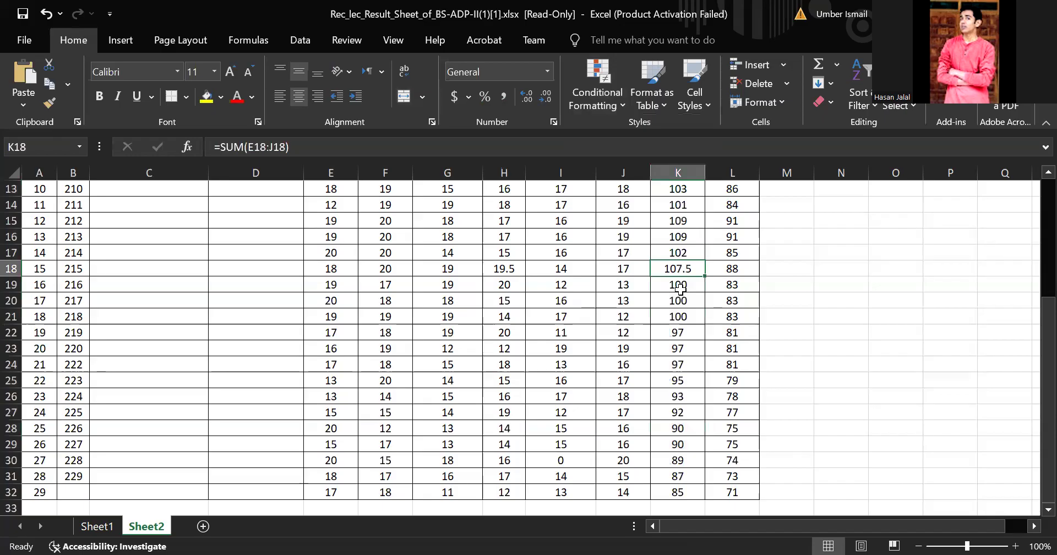
{"action": "key", "text": "ctrl+Home"}
{"action": "left_click", "coordinate": [680, 288]}
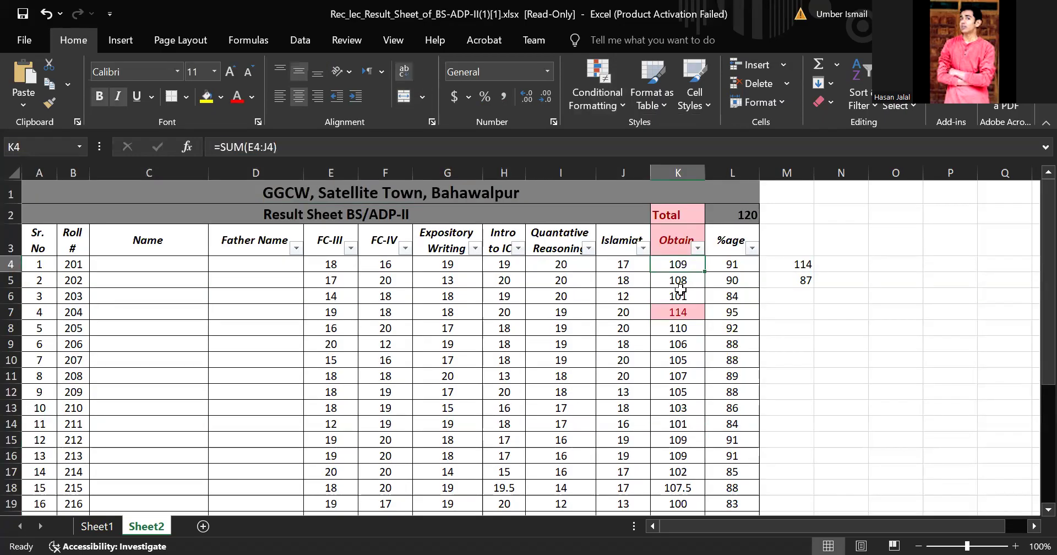
{"action": "key", "text": "Down"}
{"action": "key", "text": "Down"}
{"action": "key", "text": "Down"}
{"action": "key", "text": "Down"}
{"action": "key", "text": "Down"}
{"action": "key", "text": "Down"}
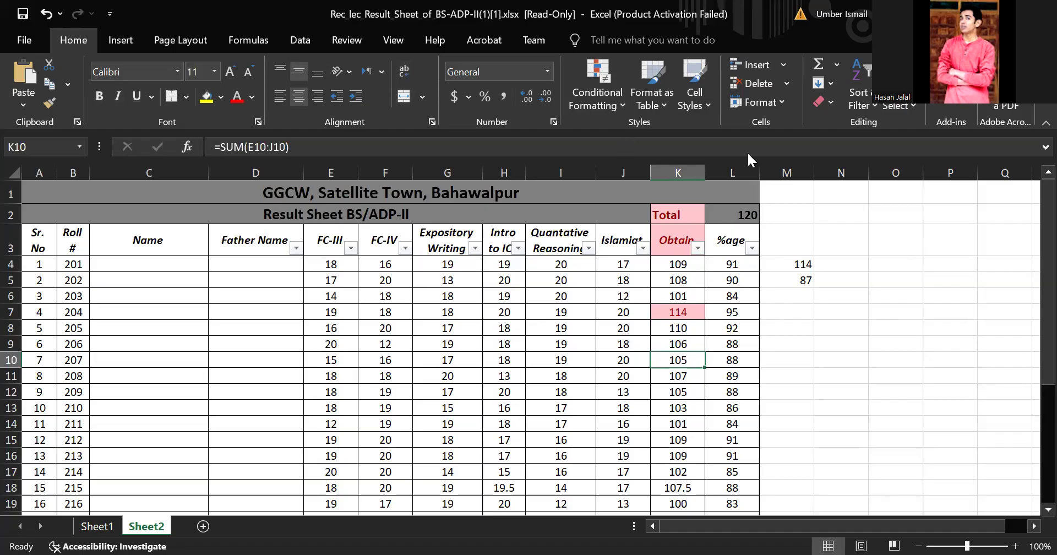
Step: Start a new conditional formatting rule on K10 for cell values greater than or equal to 110
{"action": "left_click", "coordinate": [597, 93]}
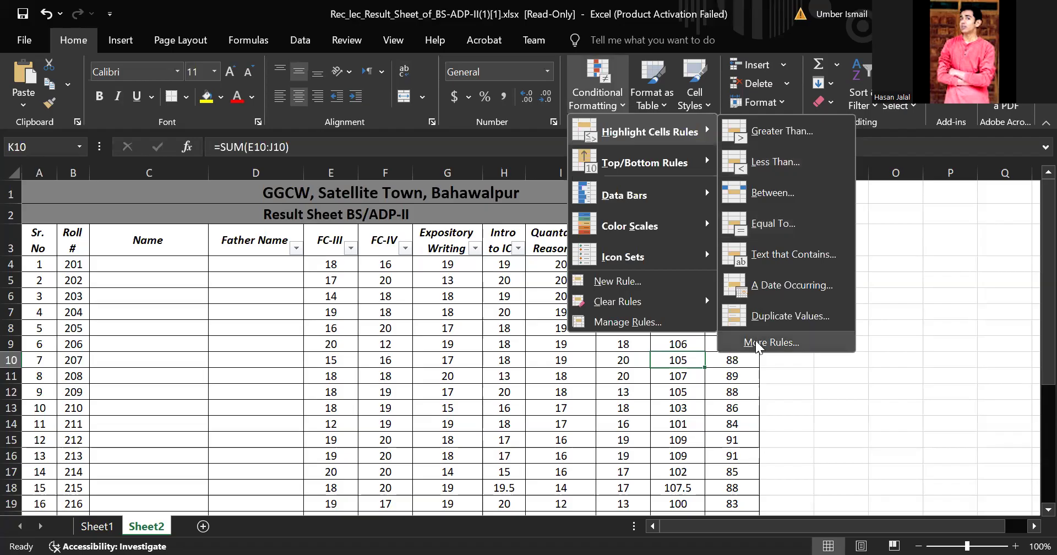
{"action": "left_click", "coordinate": [506, 357]}
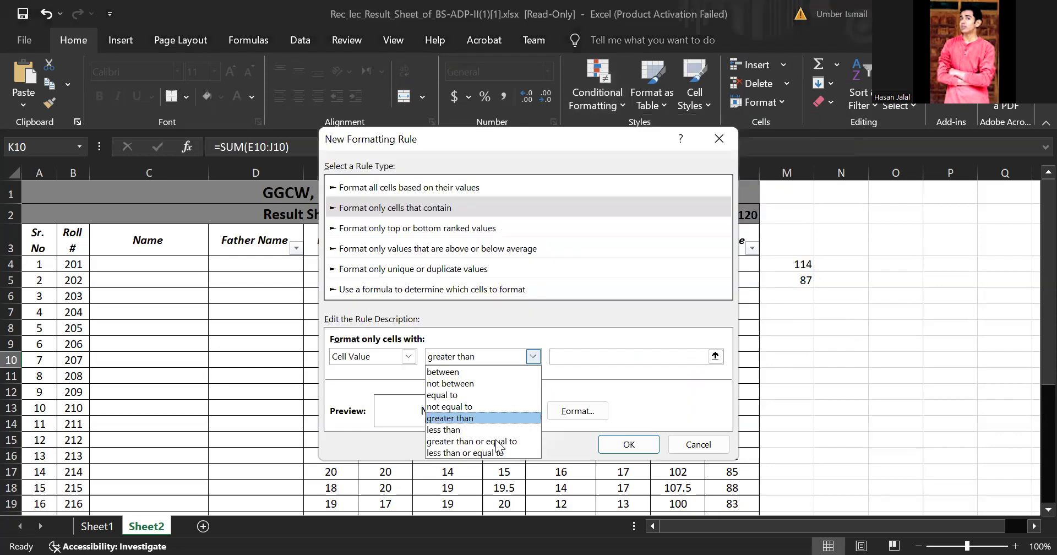
{"action": "key", "text": "Return"}
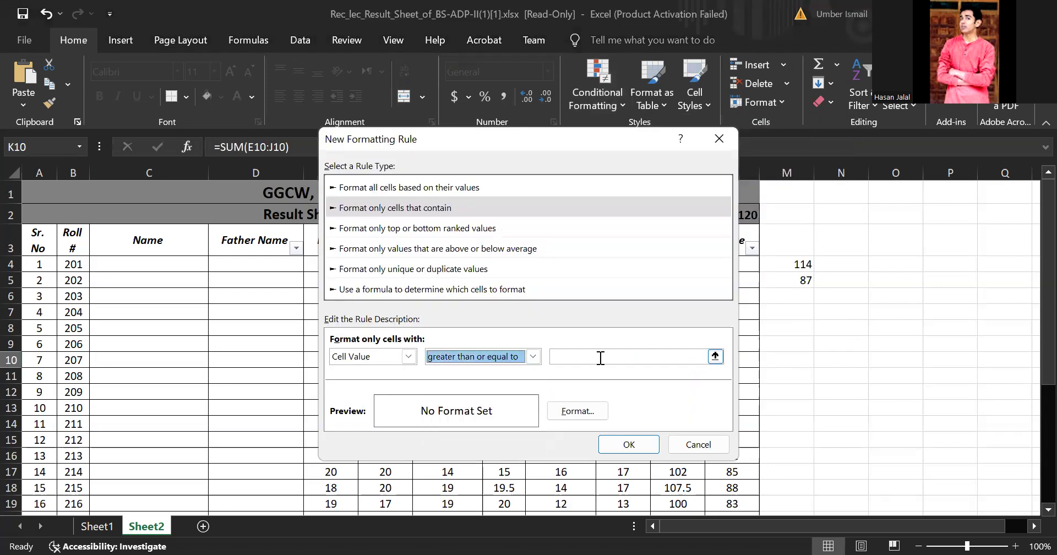
{"action": "left_click", "coordinate": [601, 358]}
{"action": "type", "text": "110"}
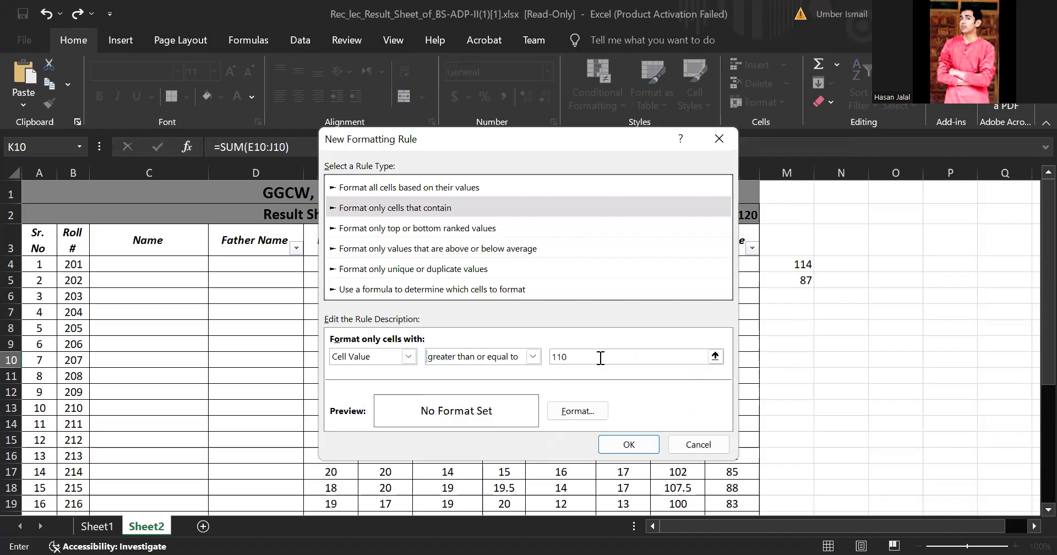
Step: Give the rule a bold italic, light orange font with single underline, and apply the rule
{"action": "left_click", "coordinate": [589, 418]}
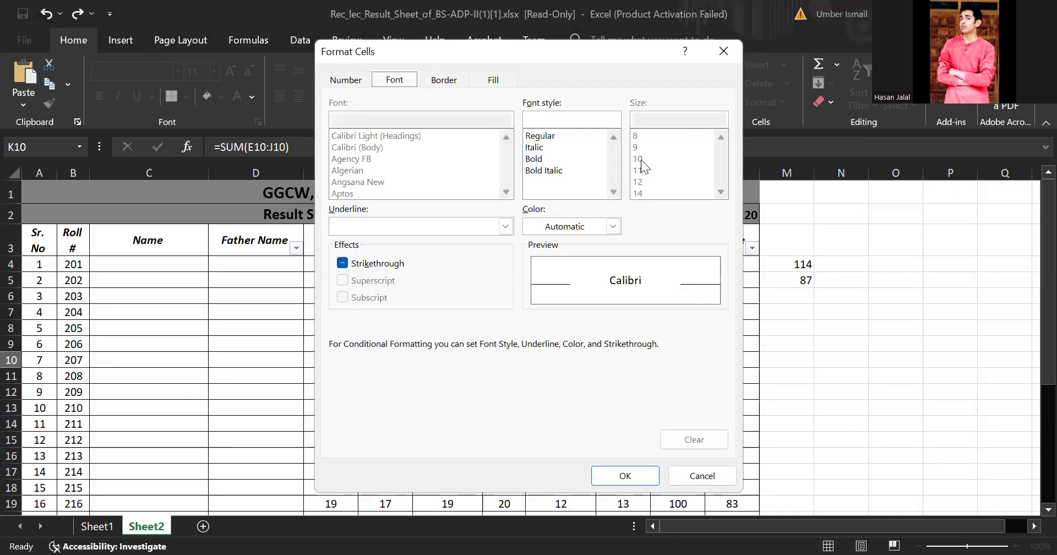
{"action": "left_click", "coordinate": [556, 171]}
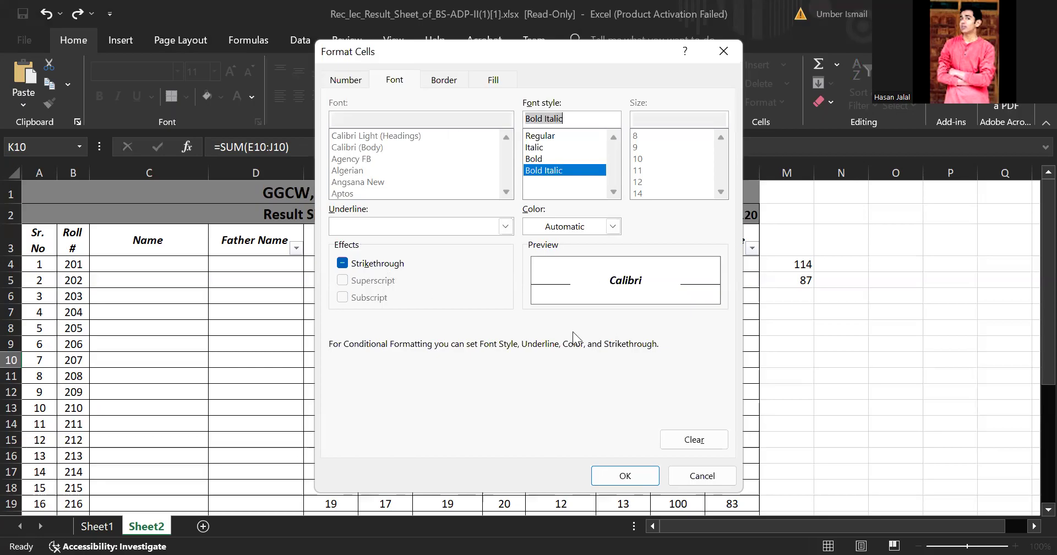
{"action": "left_click", "coordinate": [613, 227]}
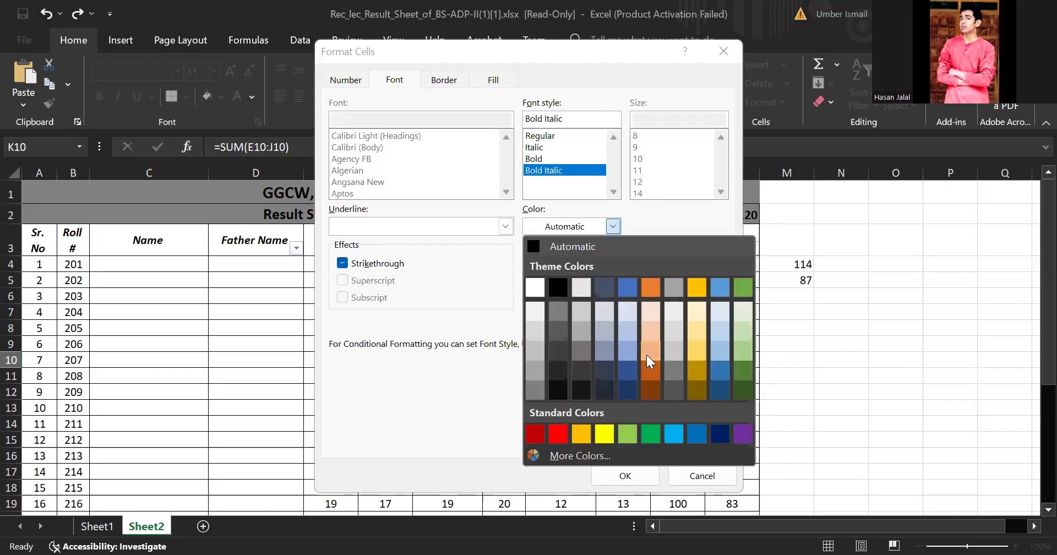
{"action": "left_click", "coordinate": [508, 225]}
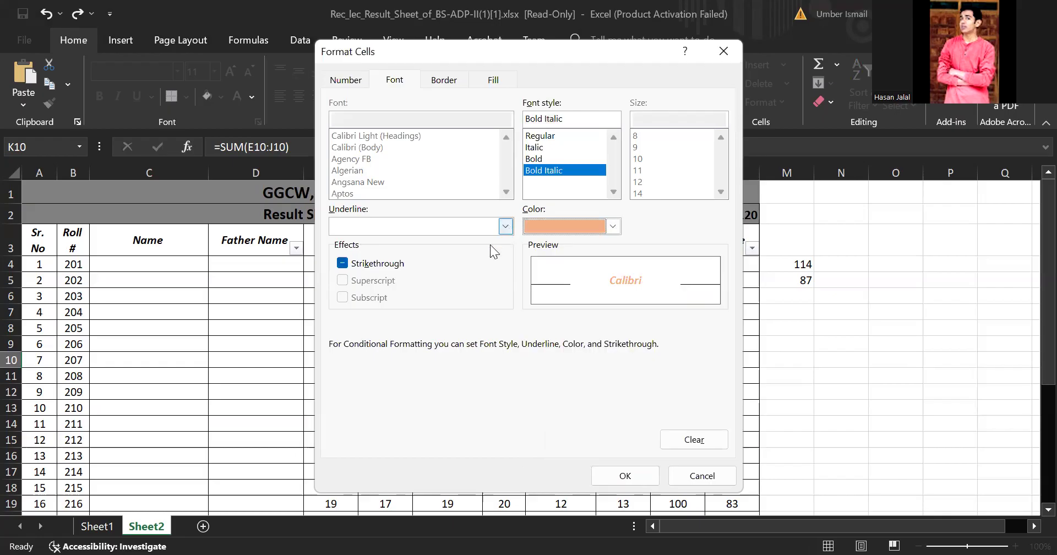
{"action": "left_click", "coordinate": [505, 227]}
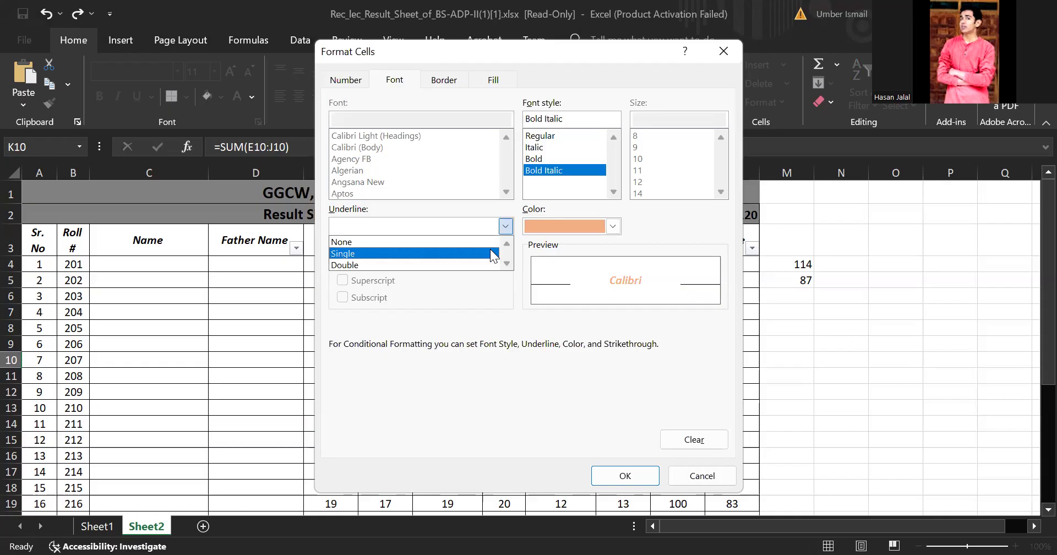
{"action": "left_click", "coordinate": [494, 255]}
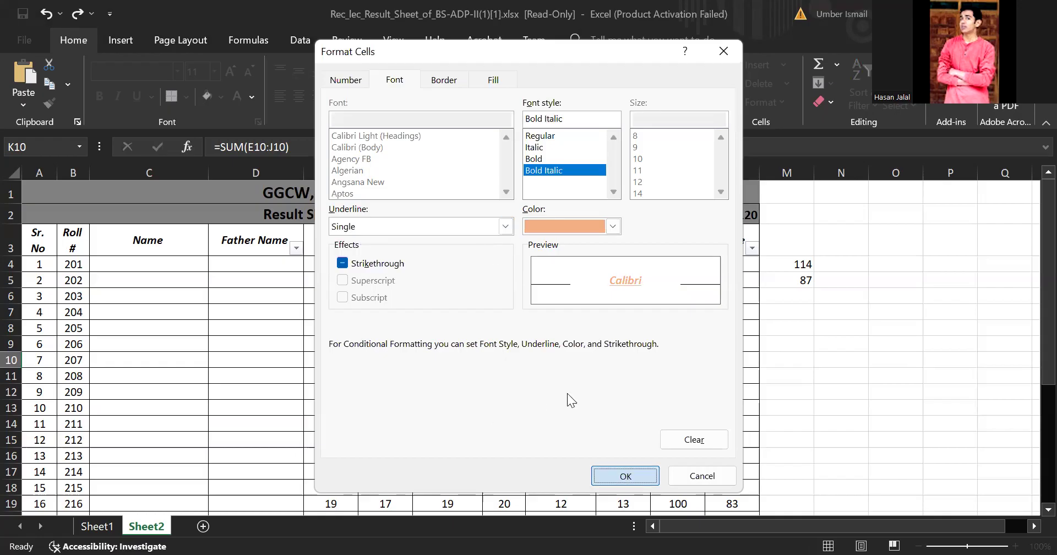
{"action": "key", "text": "Return"}
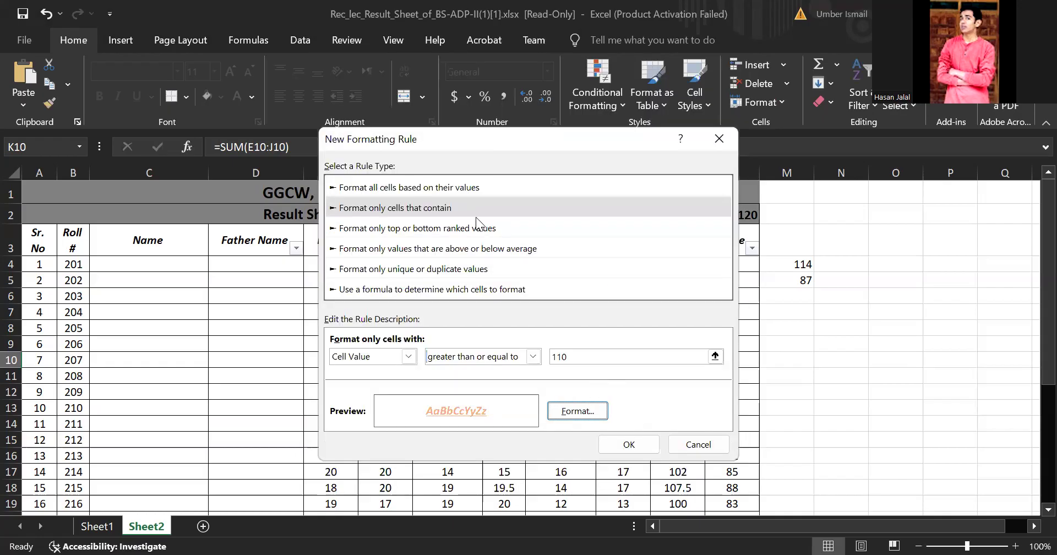
{"action": "left_click", "coordinate": [603, 446]}
{"action": "left_click", "coordinate": [683, 342]}
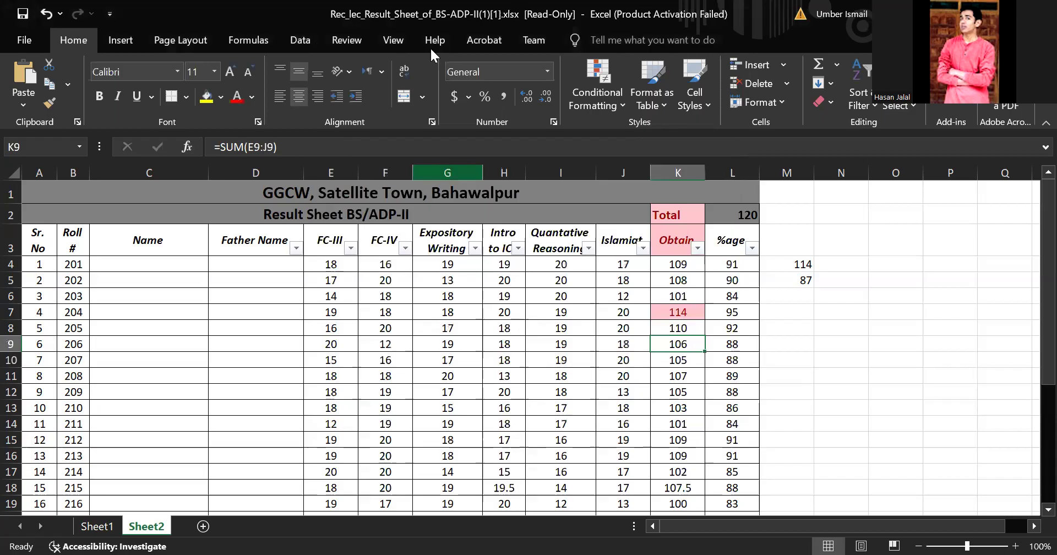
Step: Turn off filtering on the result table and select the Obtain marks in K4:K32
{"action": "left_click", "coordinate": [299, 36]}
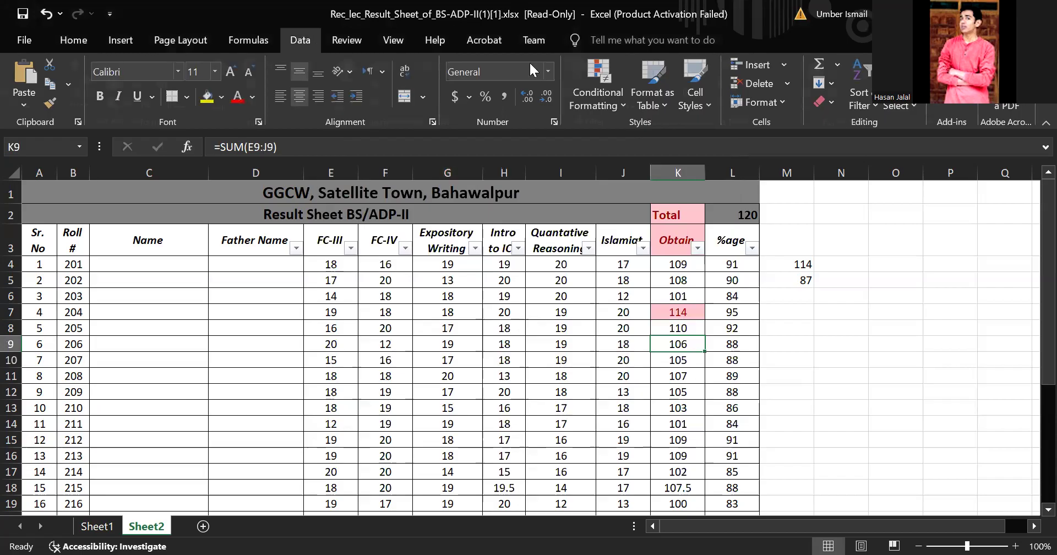
{"action": "left_click", "coordinate": [575, 87]}
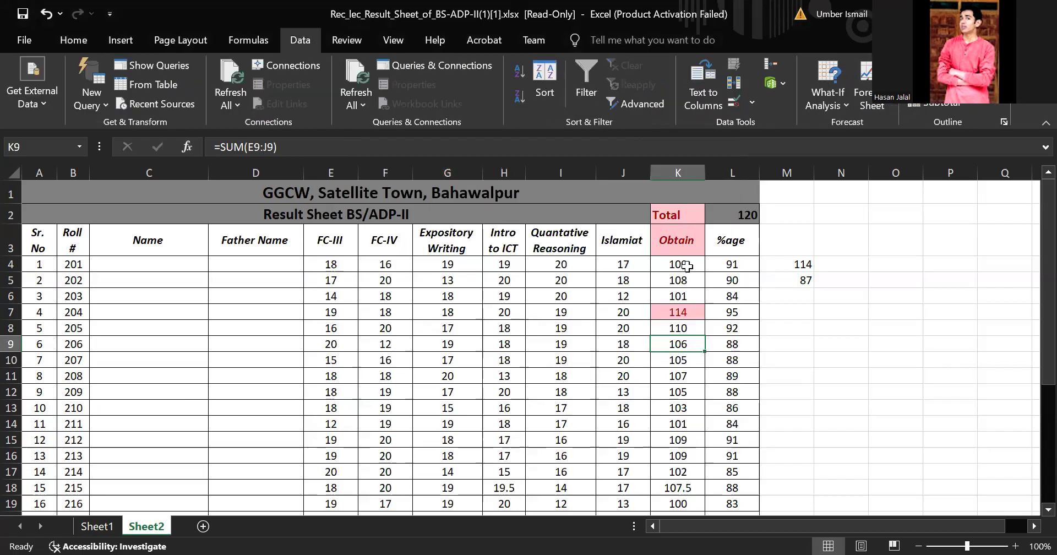
{"action": "left_click_drag", "start_coordinate": [686, 265], "coordinate": [688, 506]}
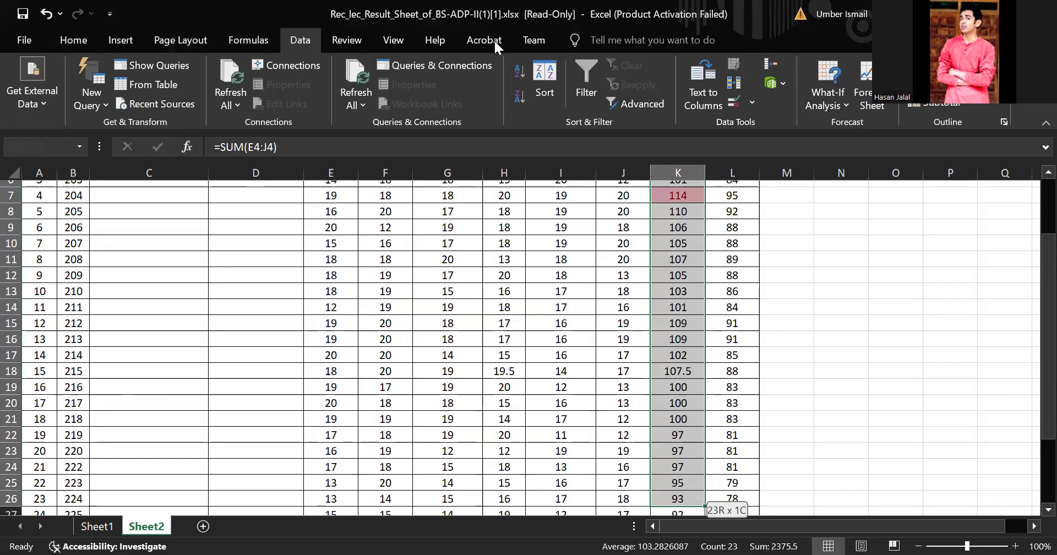
Step: Set up a new conditional formatting rule on the selected marks for cell values greater than or equal to 110
{"action": "left_click", "coordinate": [64, 41]}
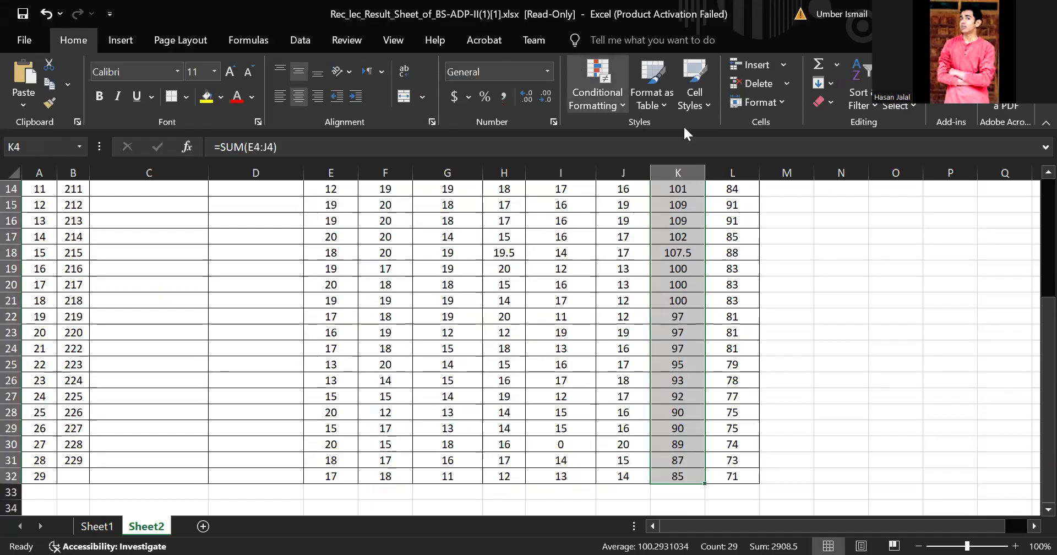
{"action": "left_click", "coordinate": [477, 357]}
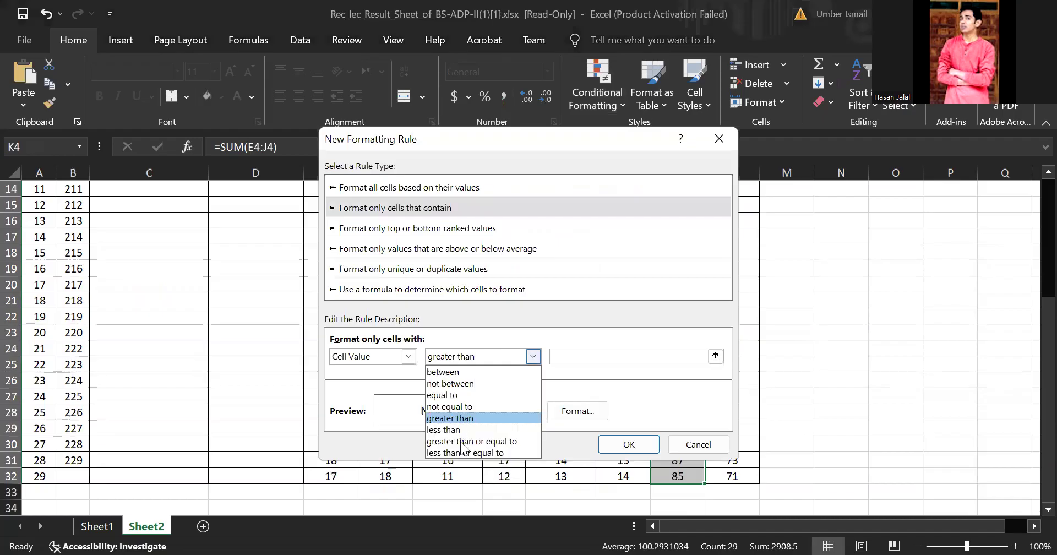
{"action": "left_click", "coordinate": [471, 441]}
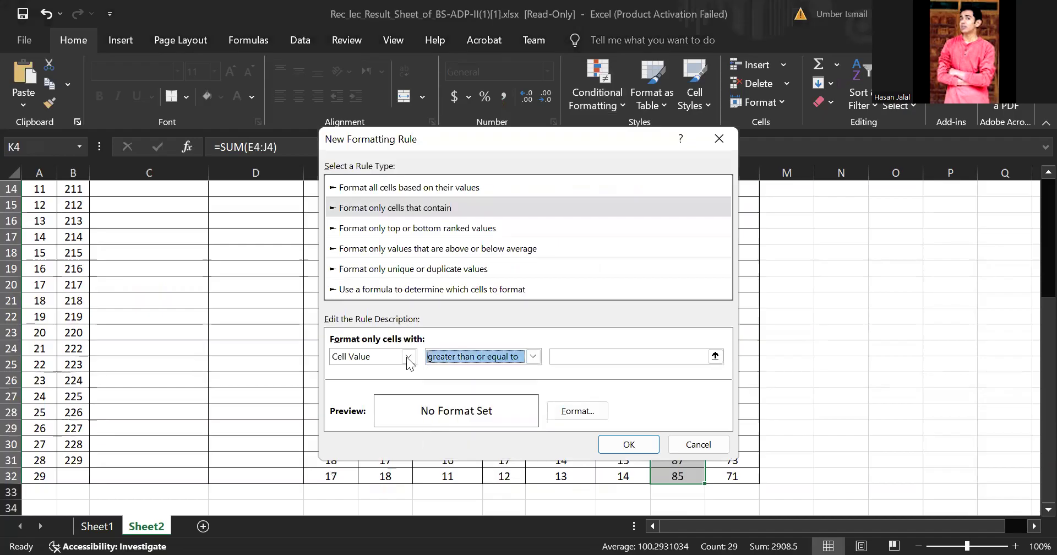
{"action": "left_click", "coordinate": [408, 356]}
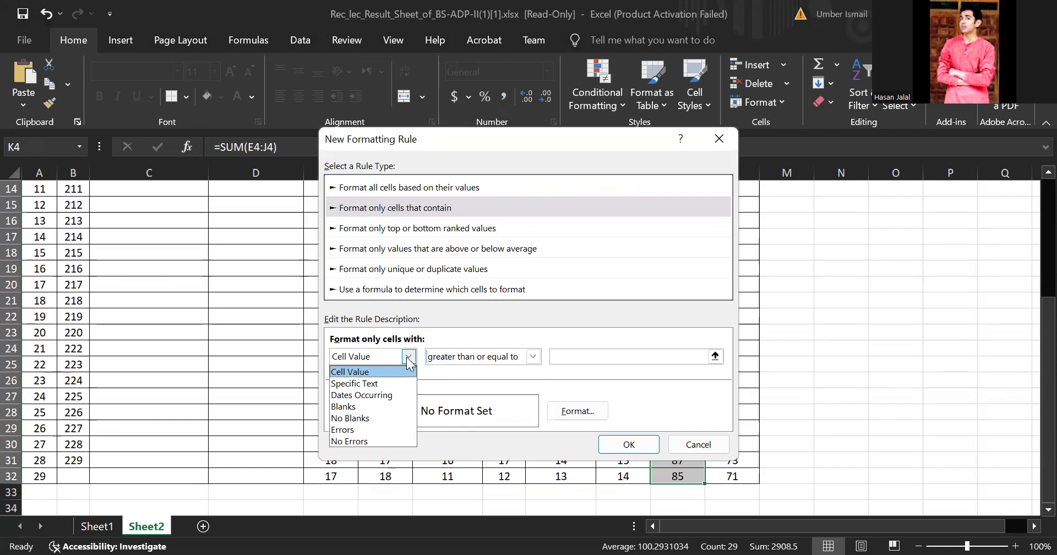
{"action": "left_click", "coordinate": [408, 361]}
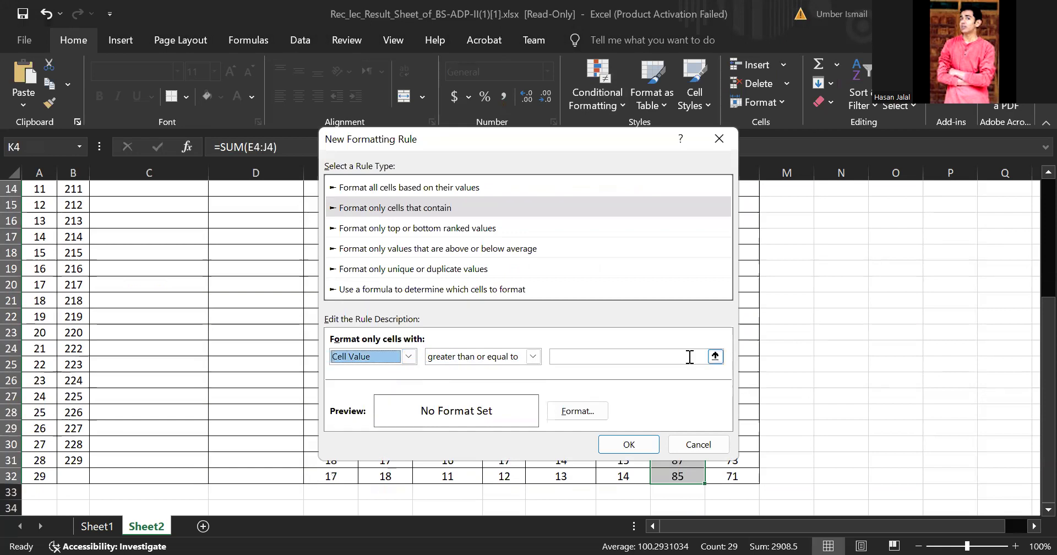
{"action": "left_click", "coordinate": [690, 357]}
{"action": "type", "text": "110"}
Step: Give the rule for marks of at least 110 a light gold fill and bold italic red font, and apply it
{"action": "left_click", "coordinate": [558, 413]}
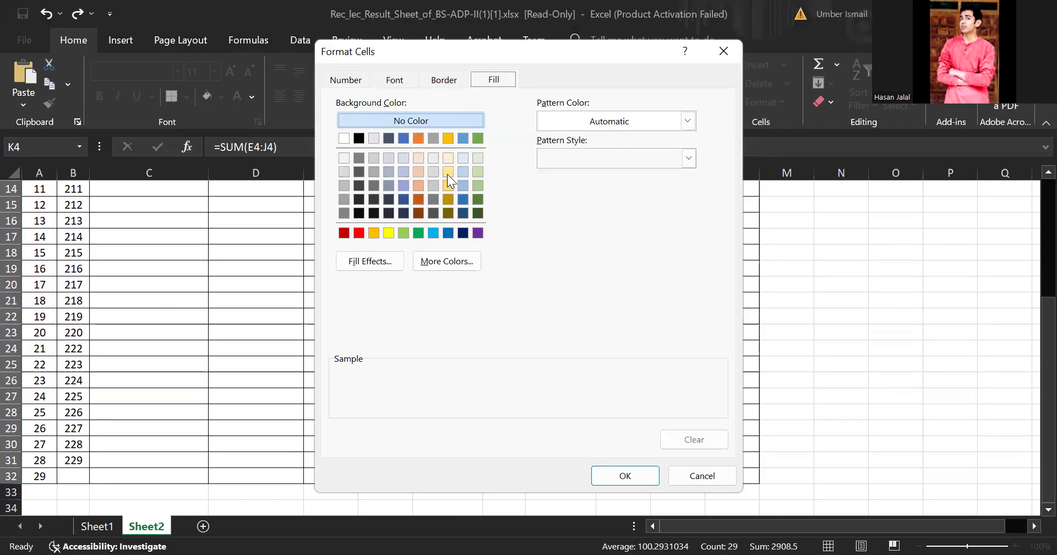
{"action": "left_click", "coordinate": [447, 173]}
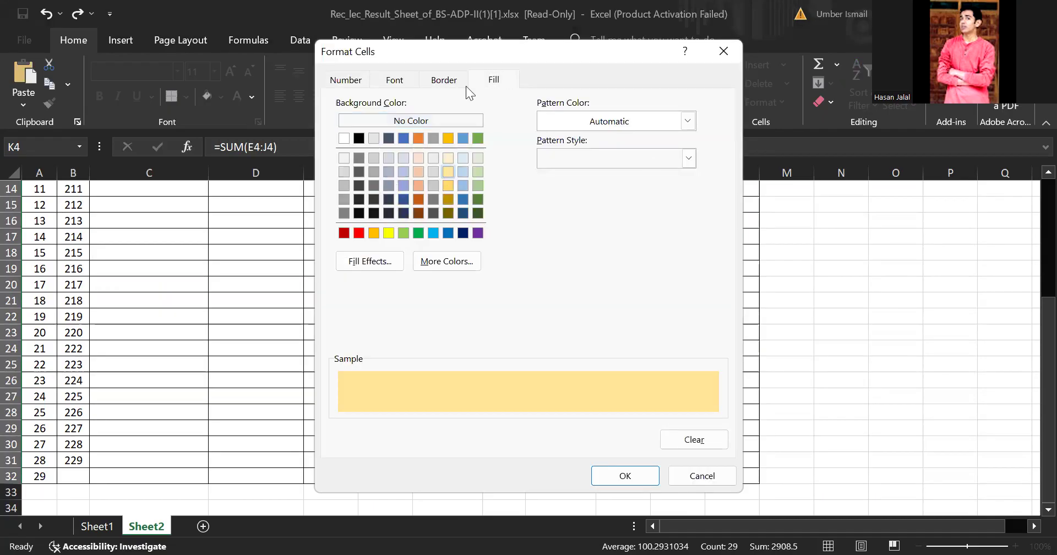
{"action": "left_click", "coordinate": [395, 80]}
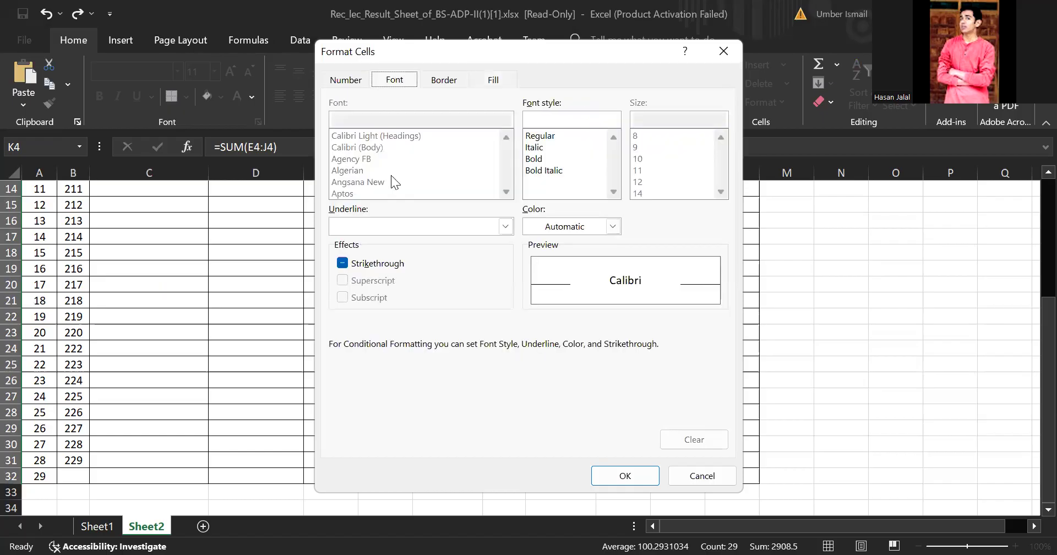
{"action": "left_click", "coordinate": [542, 175]}
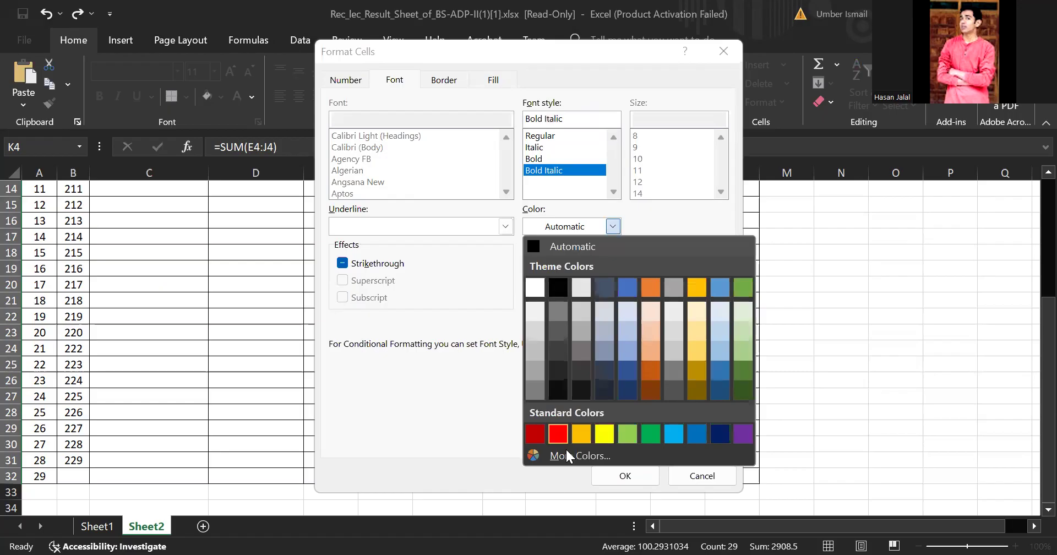
{"action": "left_click", "coordinate": [561, 436]}
{"action": "left_click", "coordinate": [625, 476]}
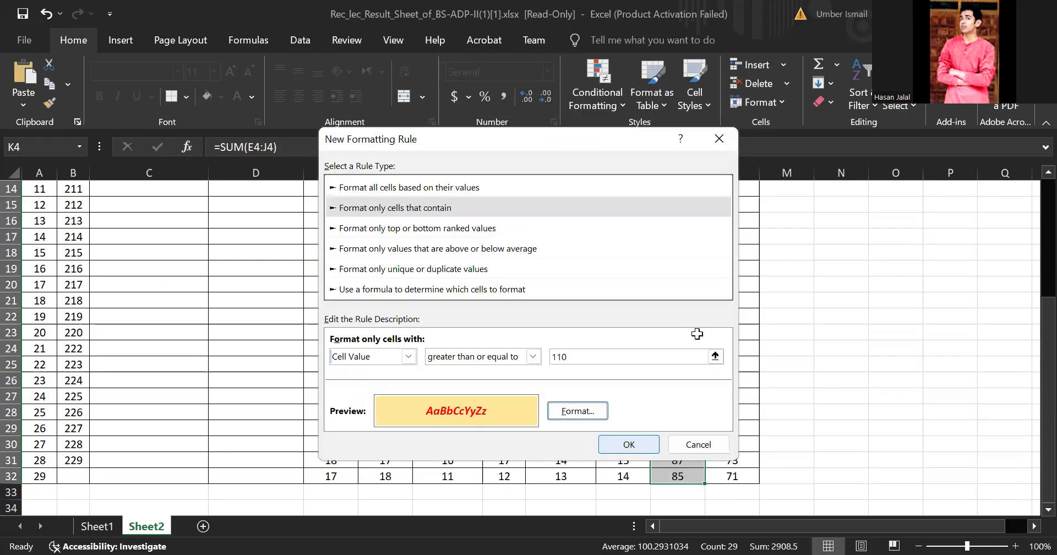
{"action": "key", "text": "Return"}
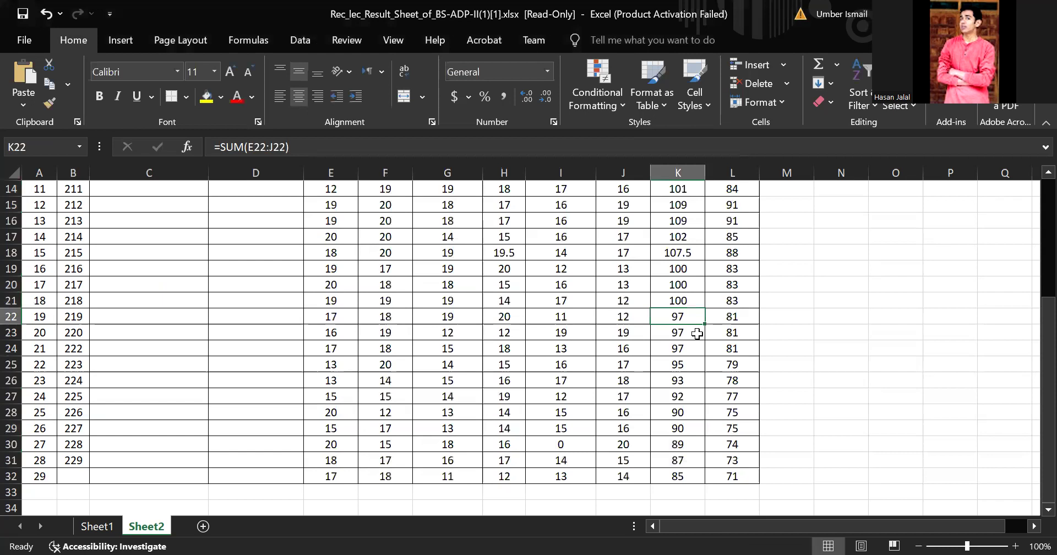
{"action": "key", "text": "ctrl+Home"}
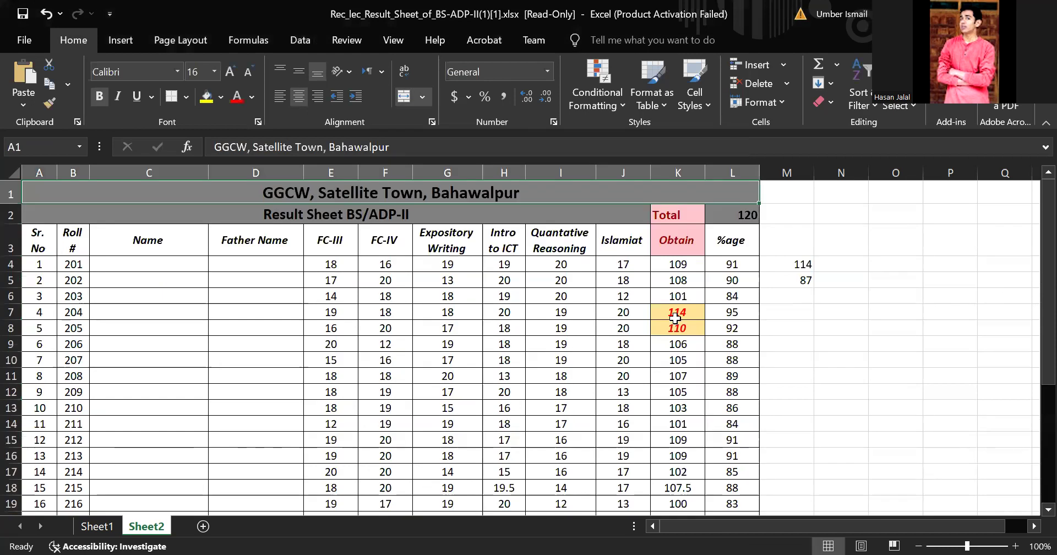
{"action": "left_click", "coordinate": [679, 314]}
{"action": "left_click", "coordinate": [679, 329]}
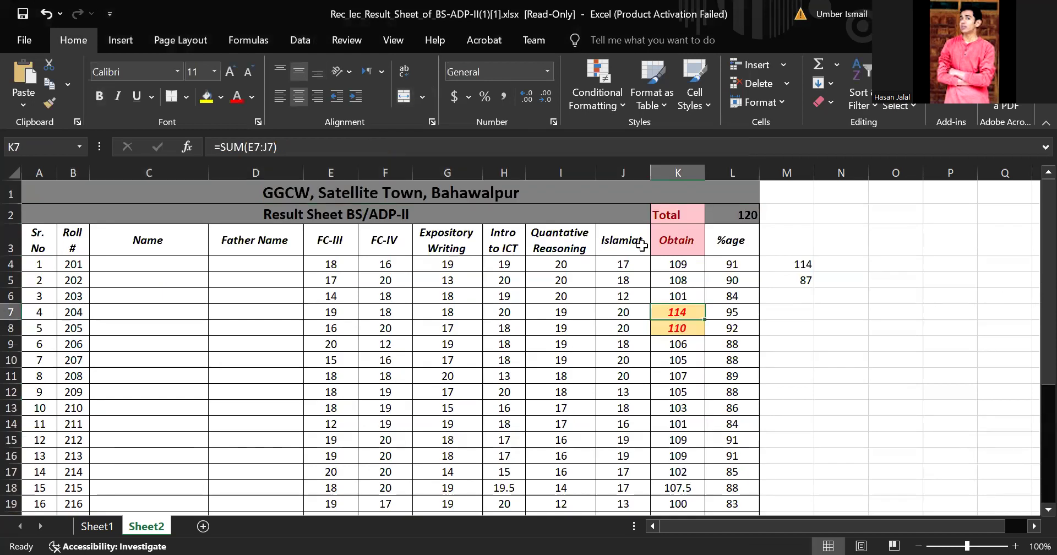
Step: Copy the %age header's formatting from L3 onto the Obtain header in K3 with Format Painter
{"action": "left_click", "coordinate": [620, 212]}
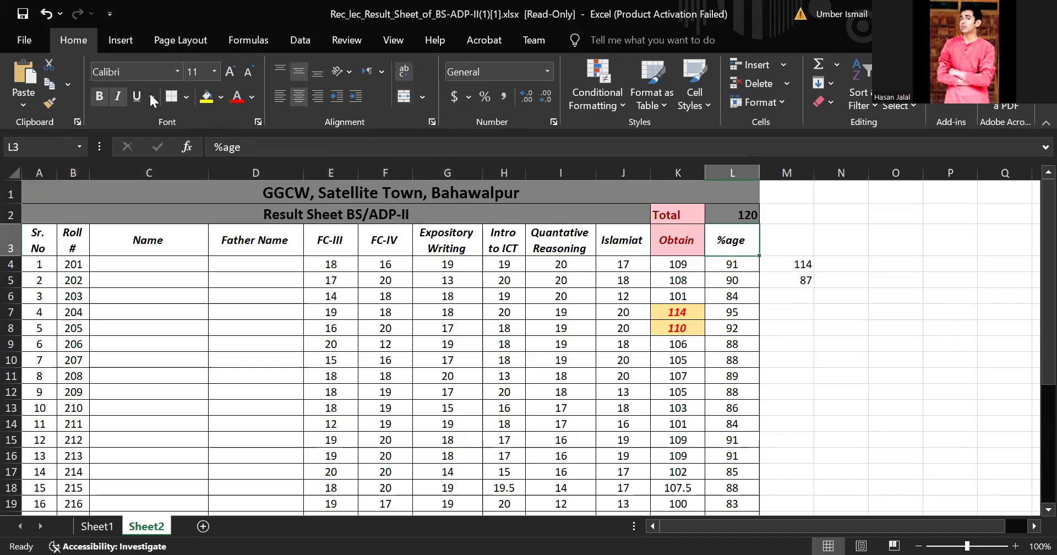
{"action": "left_click", "coordinate": [50, 99]}
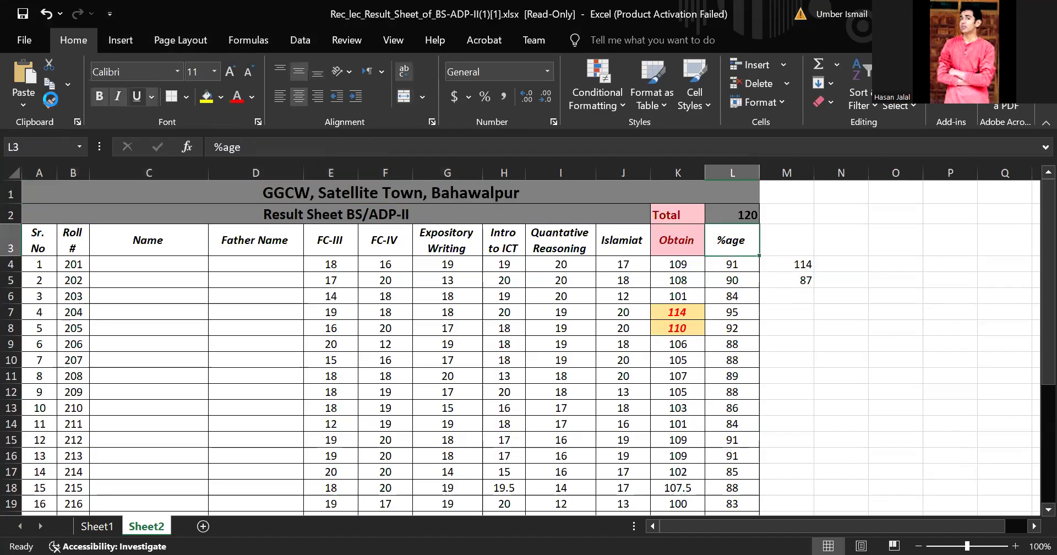
{"action": "left_click", "coordinate": [677, 241]}
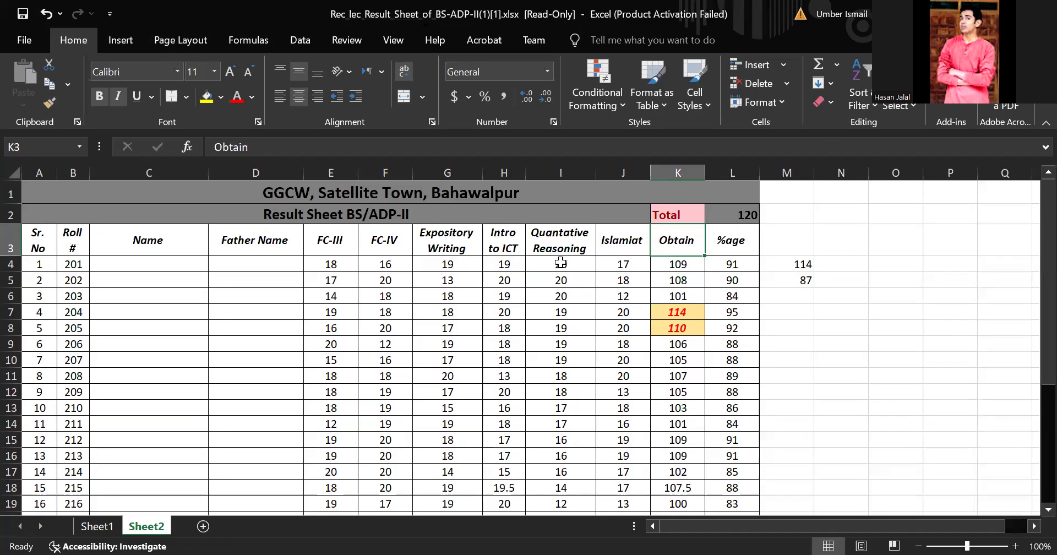
Step: Set the FC-IV mark in F4 to 18
{"action": "double_click", "coordinate": [394, 260]}
{"action": "key", "text": "BackSpace"}
{"action": "type", "text": "8"}
{"action": "left_click", "coordinate": [438, 289]}
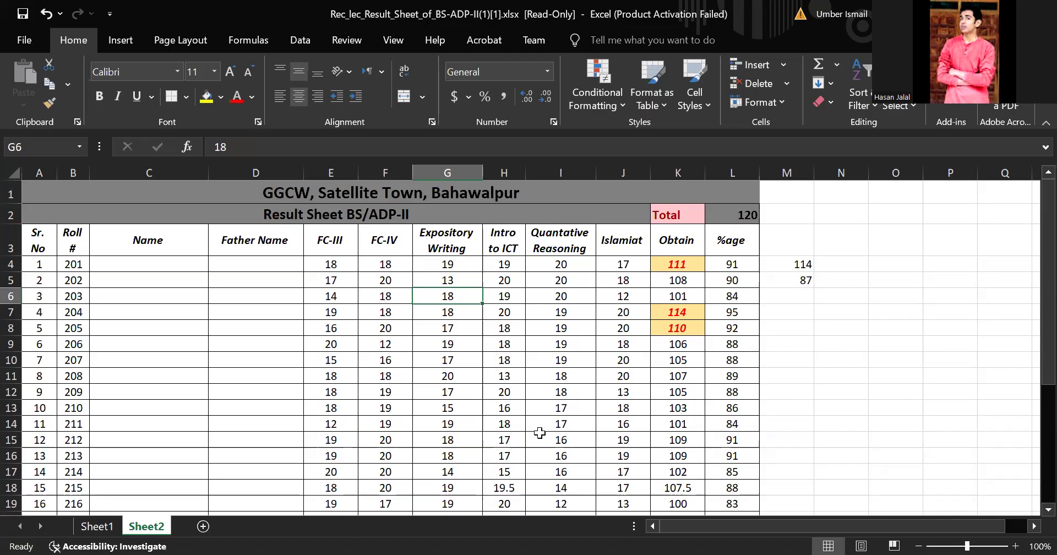
Step: Set the Intro to ICT mark in H15 to 20
{"action": "double_click", "coordinate": [520, 438]}
{"action": "key", "text": "BackSpace"}
{"action": "key", "text": "BackSpace"}
{"action": "type", "text": "20"}
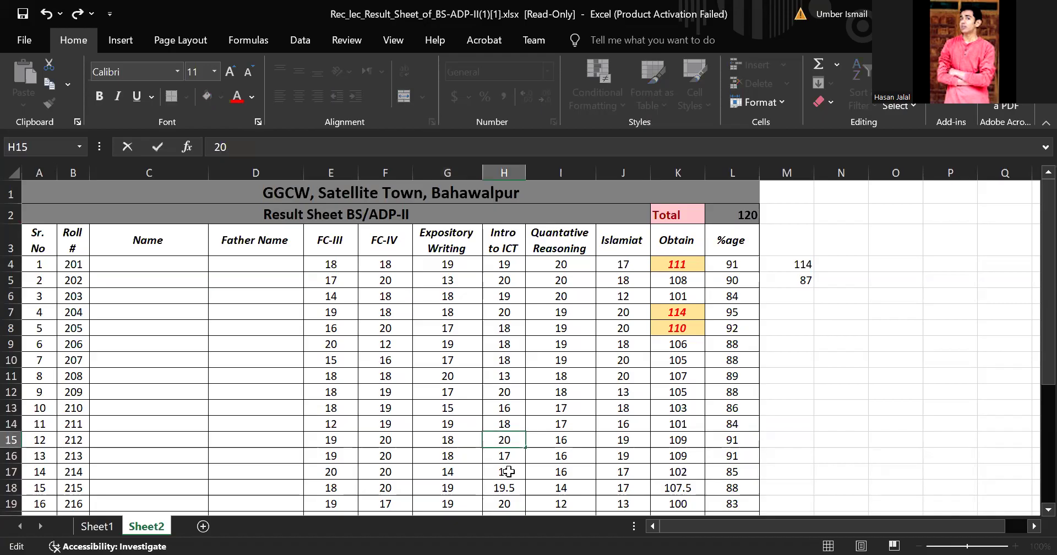
{"action": "left_click", "coordinate": [508, 471]}
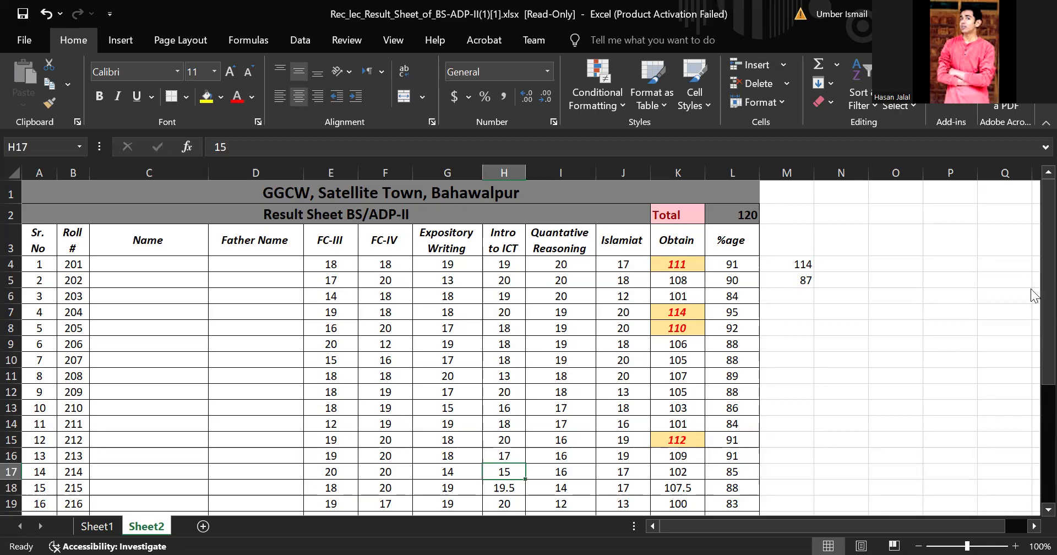
Step: Clear the maximum and minimum mark formulas from M4:M5
{"action": "scroll", "coordinate": [1033, 270], "scroll_direction": "down", "scroll_amount": 4}
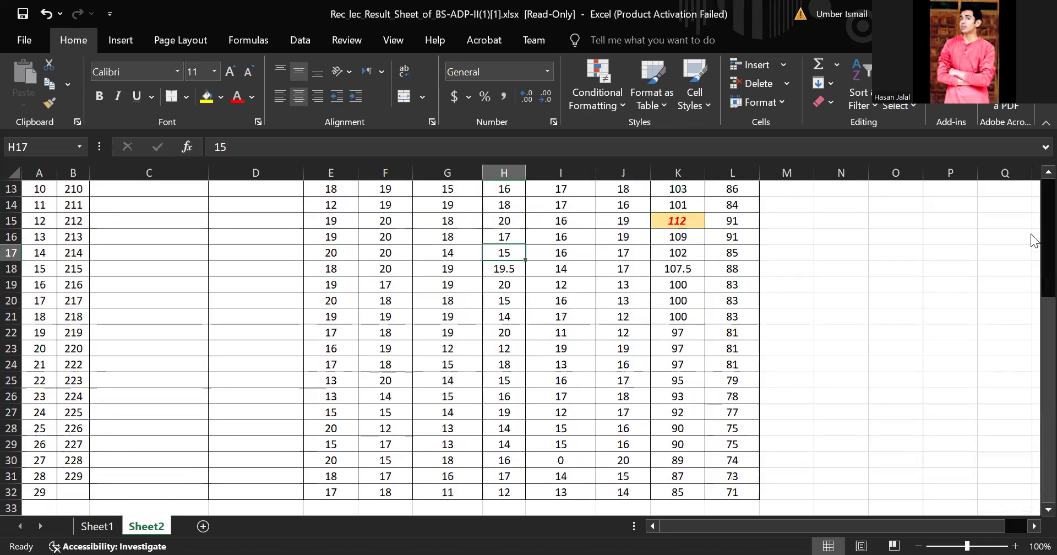
{"action": "scroll", "coordinate": [1033, 236], "scroll_direction": "up", "scroll_amount": 4}
{"action": "left_click_drag", "start_coordinate": [801, 265], "coordinate": [804, 282]}
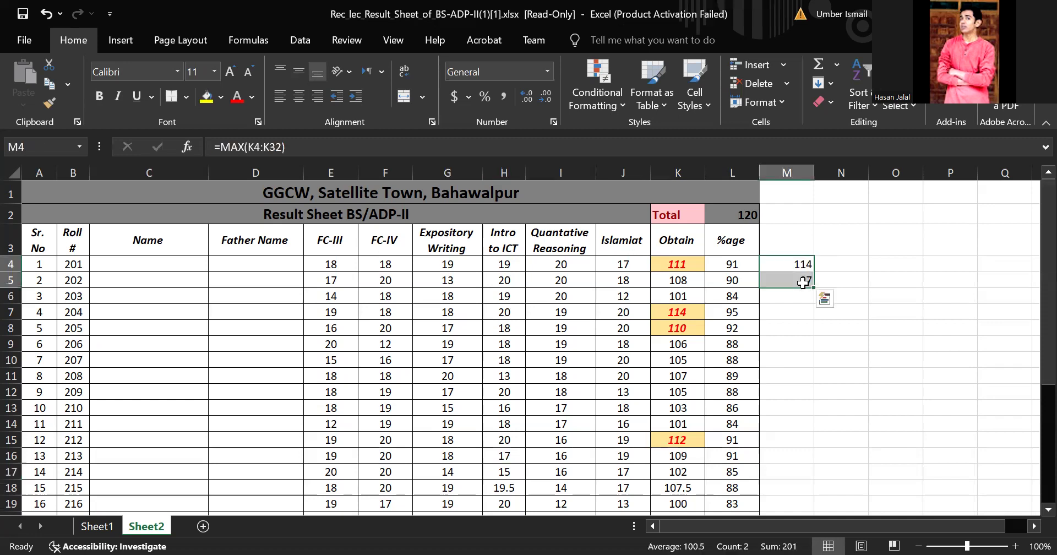
{"action": "key", "text": "Delete"}
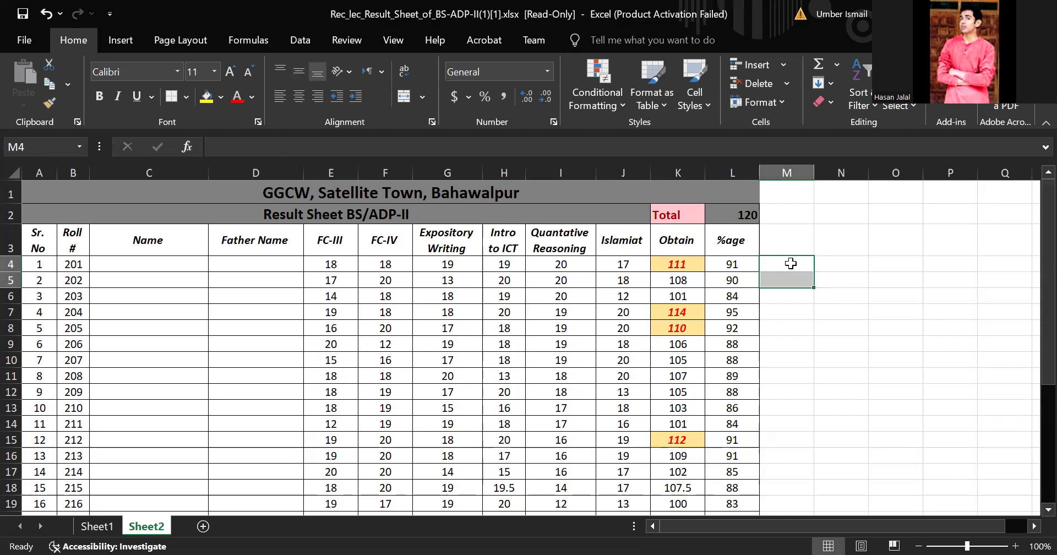
{"action": "left_click", "coordinate": [840, 312]}
Step: Write an IF formula in M4 that returns "Pass" when the percentage in L4 is at least 80, otherwise "Fail"
{"action": "left_click", "coordinate": [792, 264]}
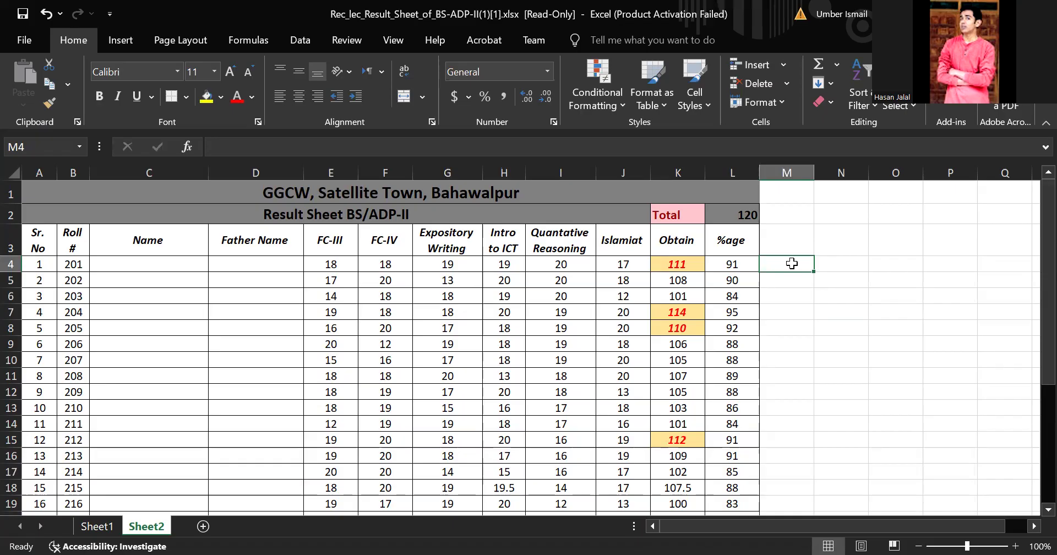
{"action": "type", "text": "="}
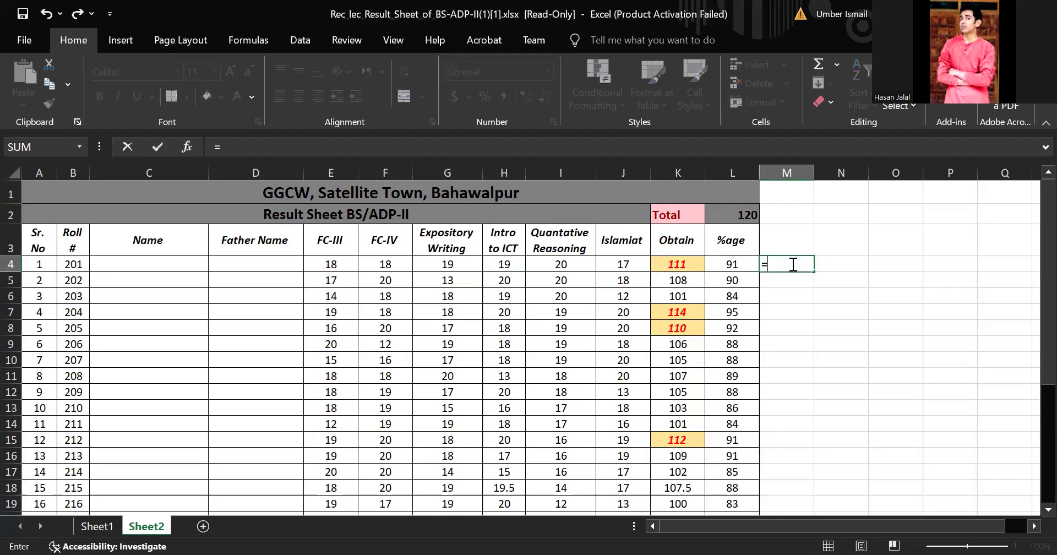
{"action": "type", "text": "if"}
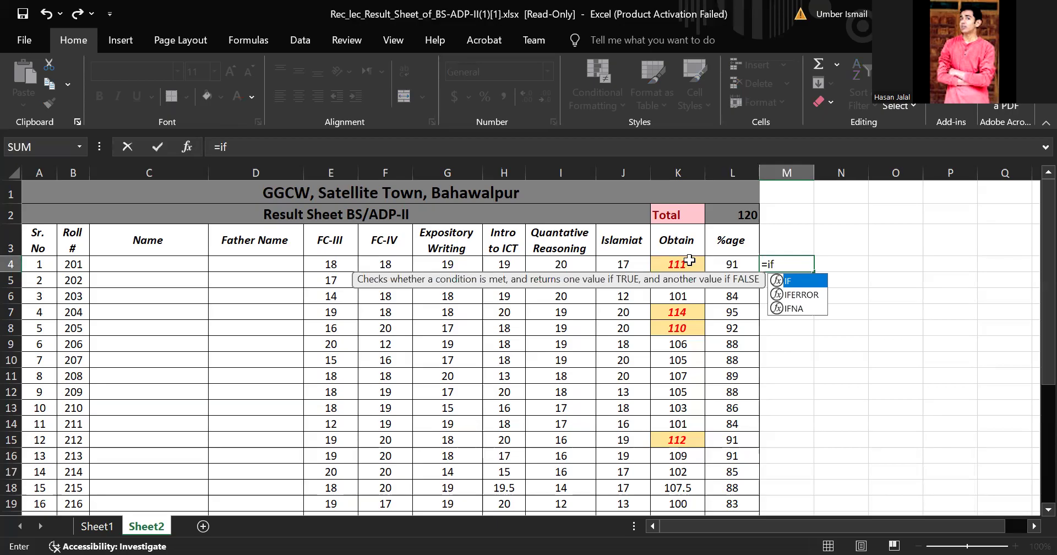
{"action": "type", "text": "("}
{"action": "left_click", "coordinate": [686, 264]}
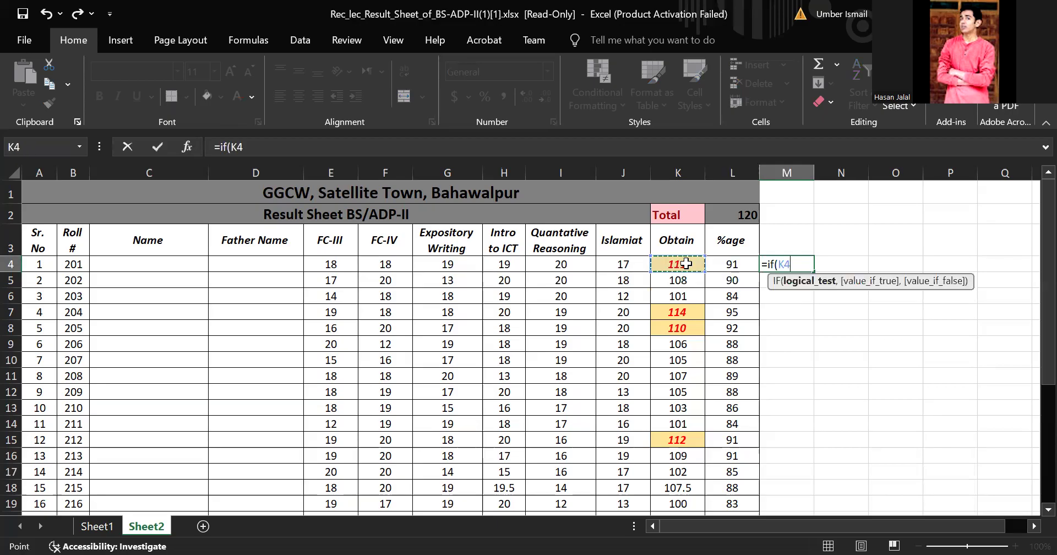
{"action": "left_click", "coordinate": [723, 262]}
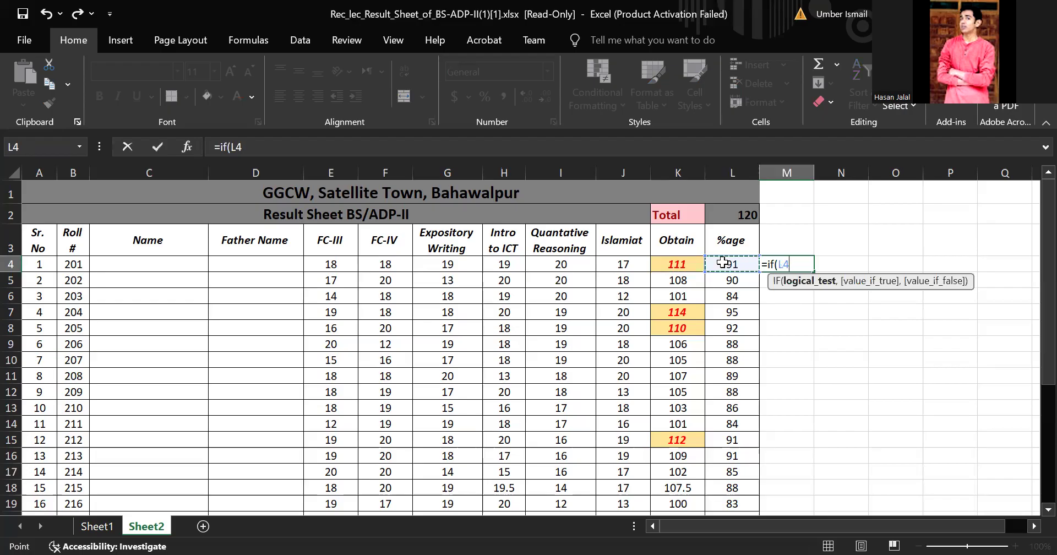
{"action": "type", "text": ">=80"}
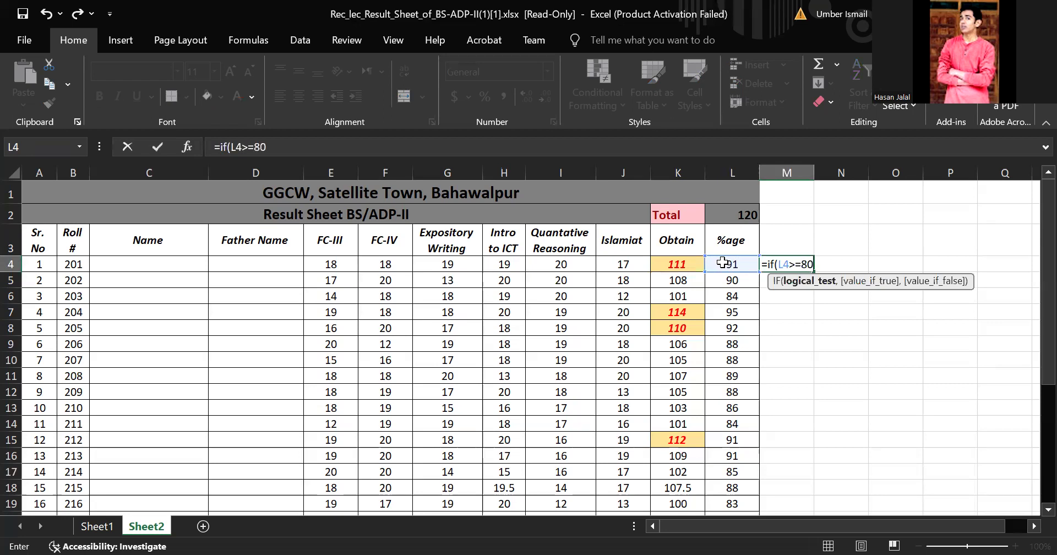
{"action": "type", "text": ",\"Pass\""}
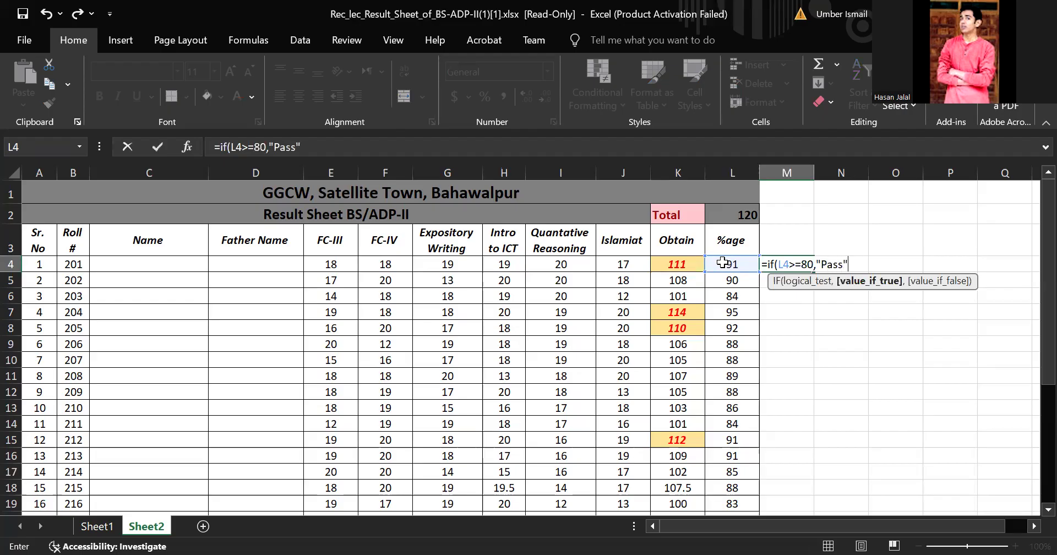
{"action": "type", "text": ","}
{"action": "type", "text": "\""}
{"action": "type", "text": "Fai"}
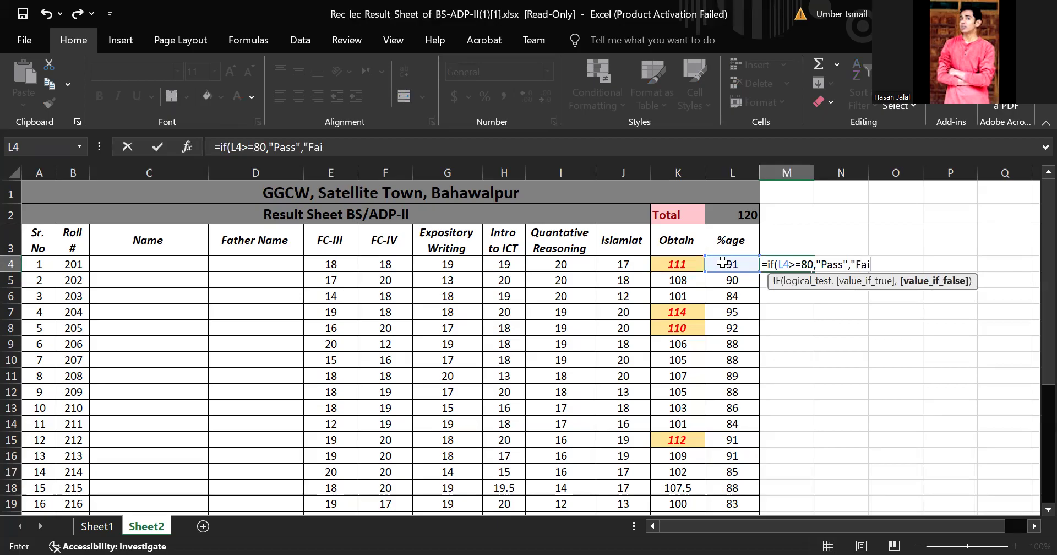
{"action": "type", "text": "l\""}
{"action": "left_click", "coordinate": [1016, 546]}
{"action": "left_click", "coordinate": [1016, 546]}
{"action": "left_click", "coordinate": [1016, 546]}
{"action": "left_click", "coordinate": [1015, 546]}
{"action": "left_click", "coordinate": [1016, 546]}
{"action": "left_click", "coordinate": [1014, 545]}
{"action": "left_click", "coordinate": [1015, 546]}
{"action": "left_click", "coordinate": [1015, 545]}
{"action": "left_click", "coordinate": [1016, 545]}
{"action": "left_click", "coordinate": [1016, 545]}
{"action": "left_click", "coordinate": [1016, 545]}
{"action": "left_click", "coordinate": [1015, 545]}
{"action": "left_click", "coordinate": [1016, 545]}
{"action": "left_click", "coordinate": [1016, 546]}
{"action": "left_click", "coordinate": [1016, 545]}
{"action": "left_click", "coordinate": [1016, 546]}
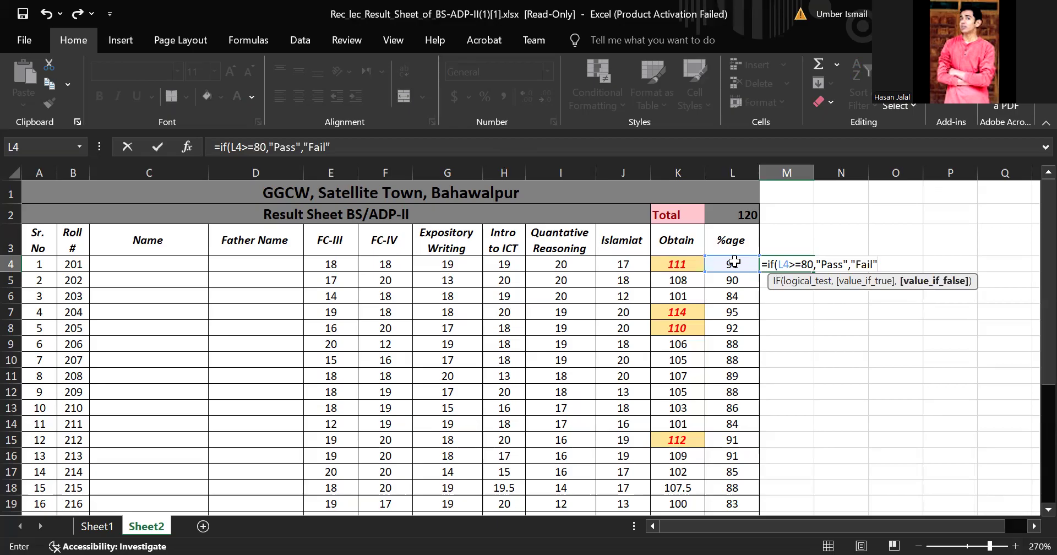
Step: Close and confirm the IF formula in M4, and fill it down through M32
{"action": "type", "text": ")"}
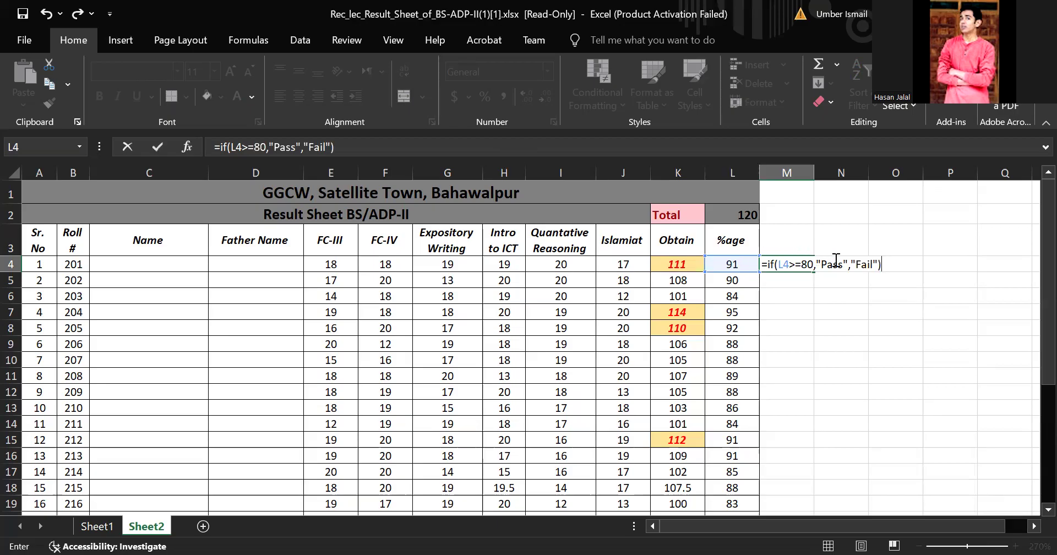
{"action": "key", "text": "Return"}
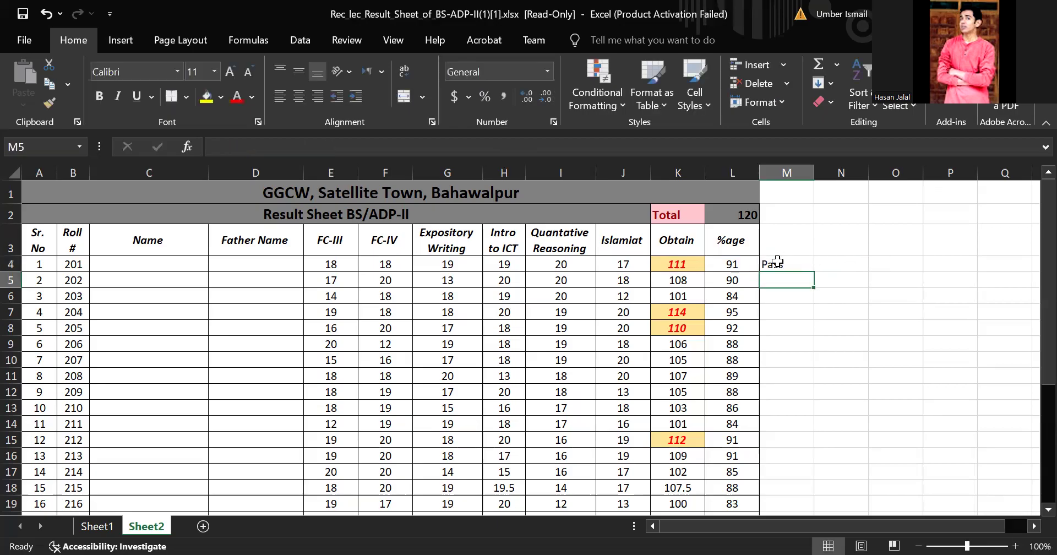
{"action": "left_click", "coordinate": [775, 262]}
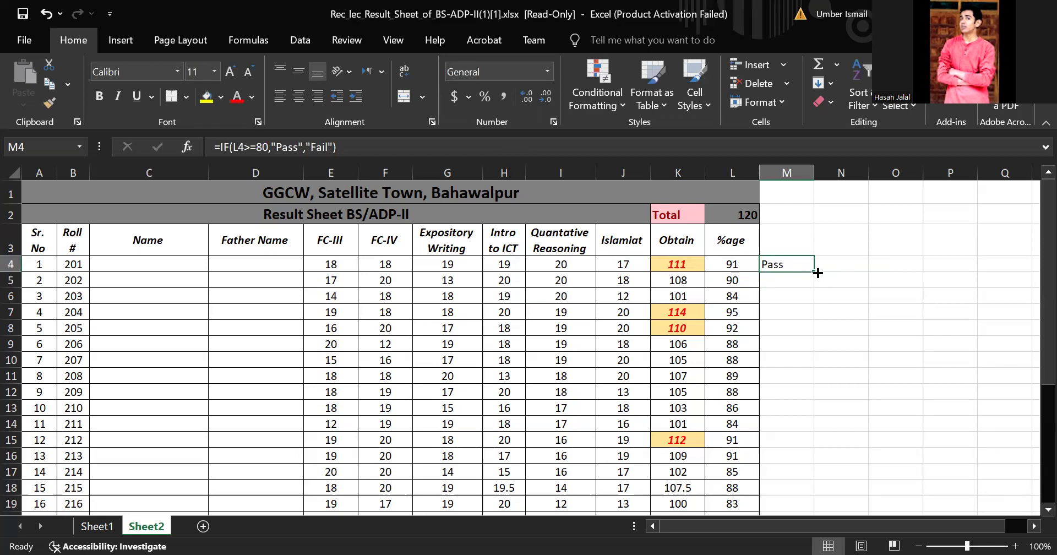
{"action": "left_click_drag", "start_coordinate": [818, 273], "coordinate": [809, 492]}
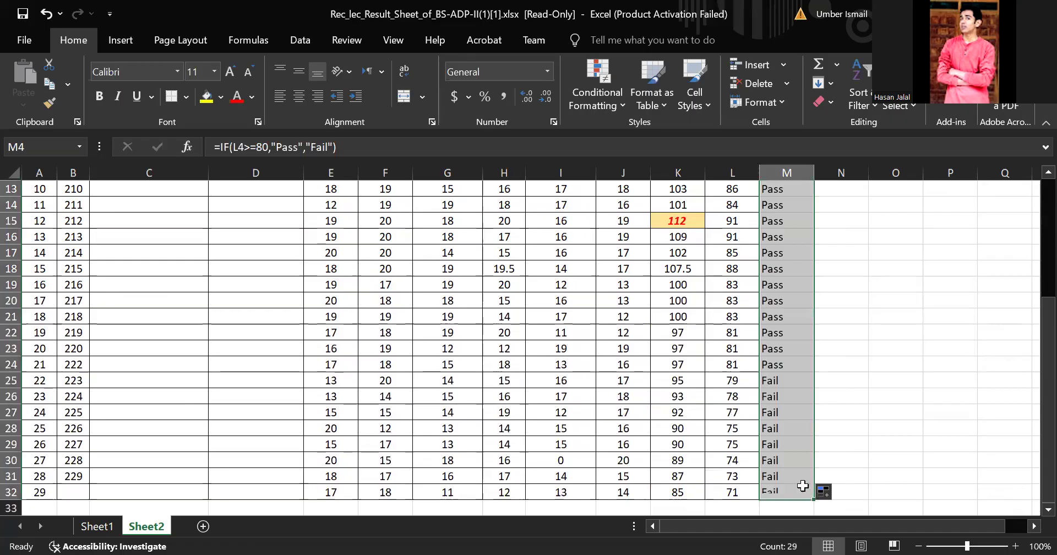
Step: Examine the Pass/Fail results in column M against the %age values from row 32 up to the first row
{"action": "left_click", "coordinate": [791, 415]}
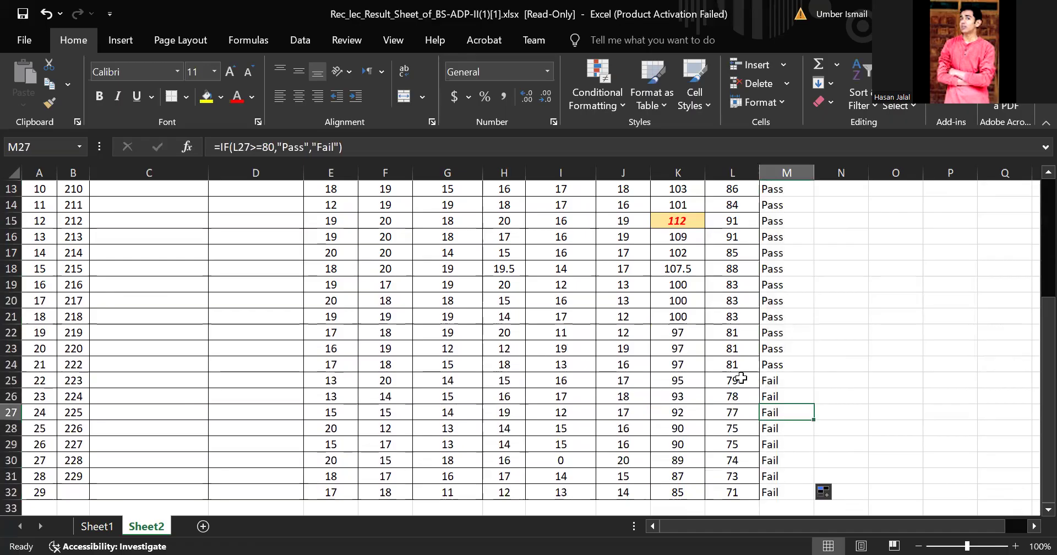
{"action": "left_click", "coordinate": [778, 385]}
{"action": "key", "text": "Up"}
{"action": "key", "text": "Up"}
{"action": "key", "text": "Up"}
{"action": "key", "text": "Up"}
{"action": "key", "text": "Up"}
{"action": "key", "text": "Up"}
{"action": "key", "text": "Up"}
{"action": "key", "text": "Up"}
{"action": "key", "text": "Up"}
{"action": "key", "text": "Up"}
{"action": "key", "text": "Up"}
{"action": "key", "text": "Up"}
{"action": "key", "text": "Up"}
{"action": "key", "text": "Up"}
{"action": "key", "text": "Up"}
{"action": "key", "text": "Up"}
{"action": "key", "text": "Up"}
{"action": "key", "text": "Up"}
{"action": "key", "text": "Up"}
{"action": "key", "text": "Up"}
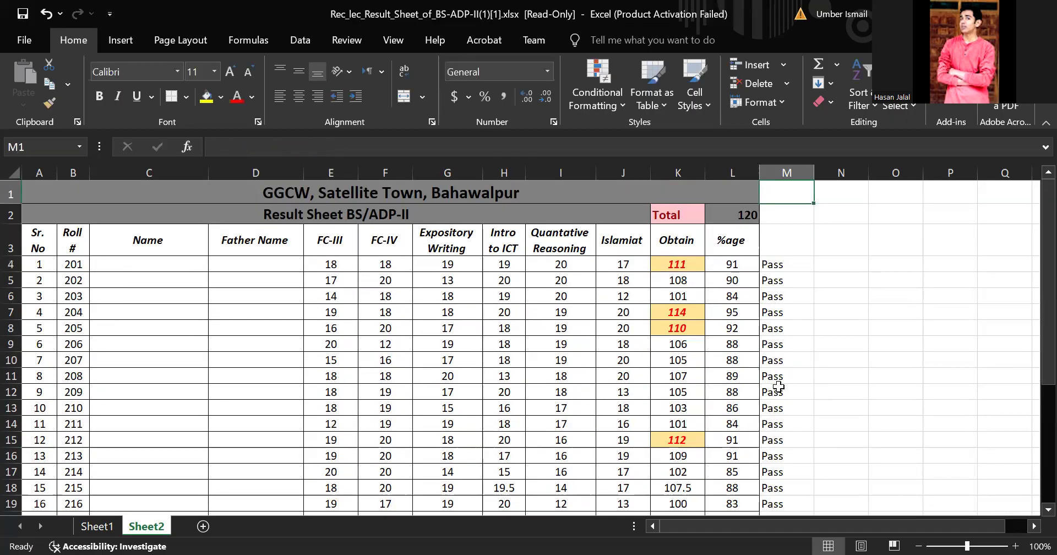
Step: Change the pass threshold in M4's IF formula to 74, keeping the "Pass" and "Fail" results
{"action": "double_click", "coordinate": [792, 267]}
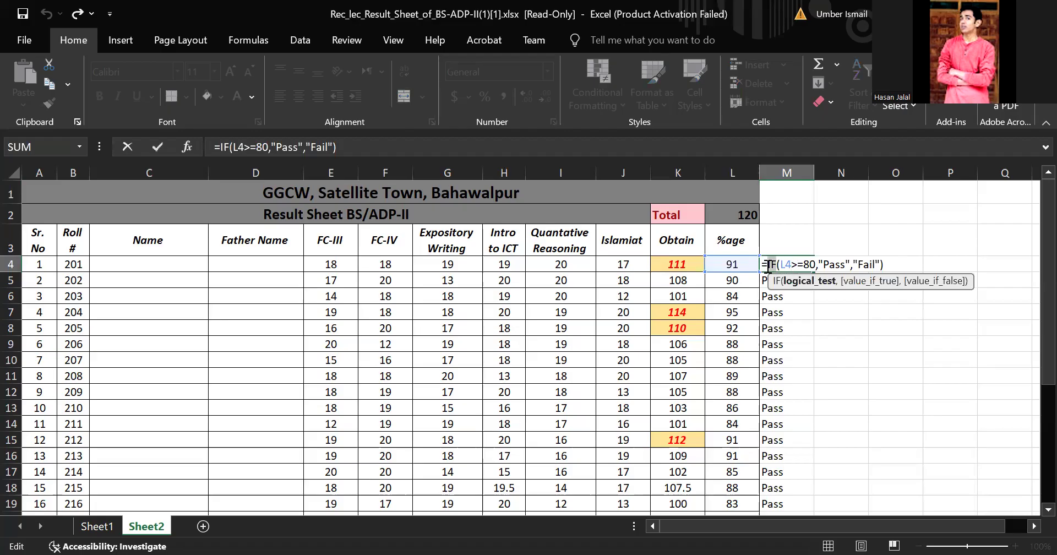
{"action": "left_click_drag", "start_coordinate": [768, 267], "coordinate": [778, 263]}
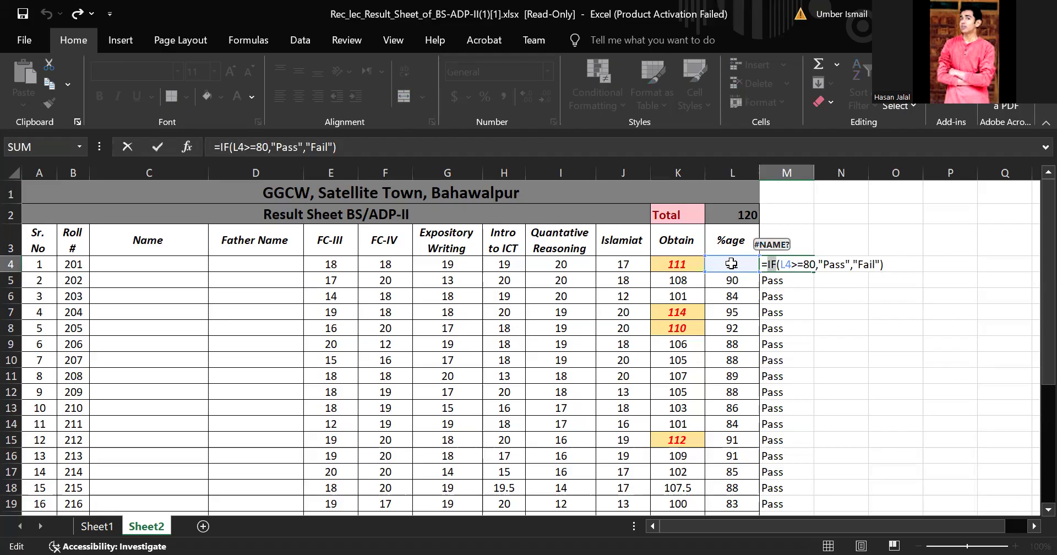
{"action": "left_click", "coordinate": [813, 265]}
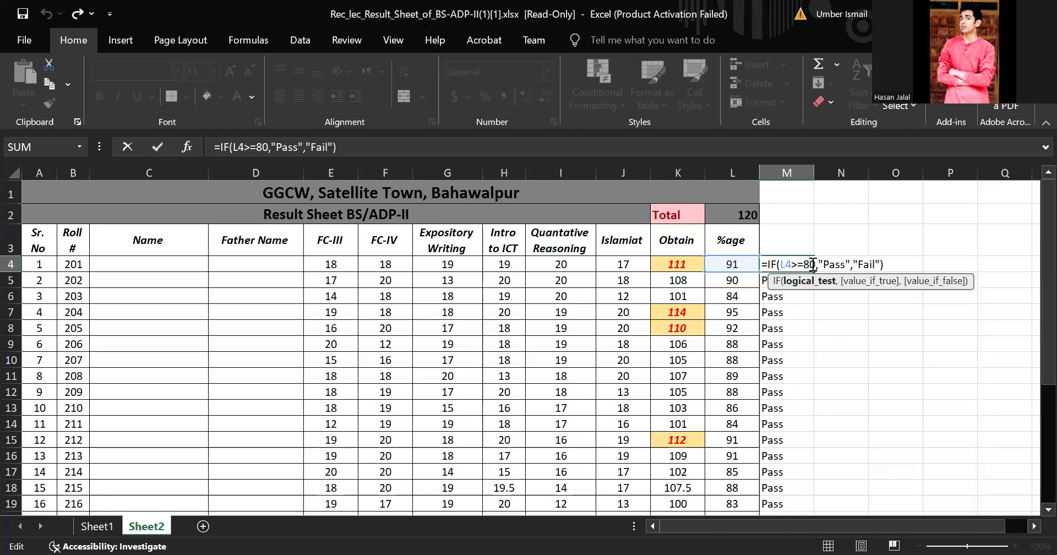
{"action": "key", "text": "BackSpace"}
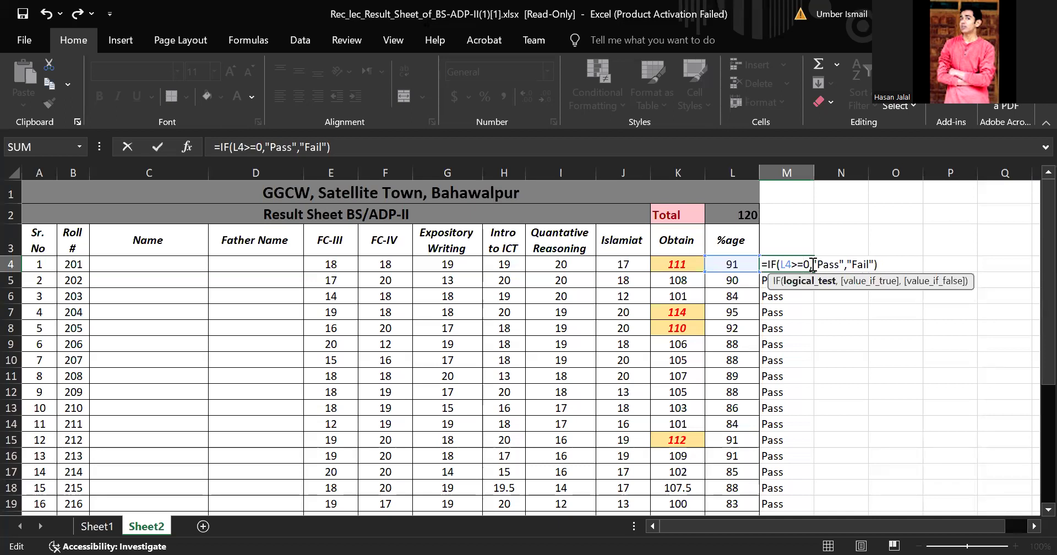
{"action": "key", "text": "BackSpace"}
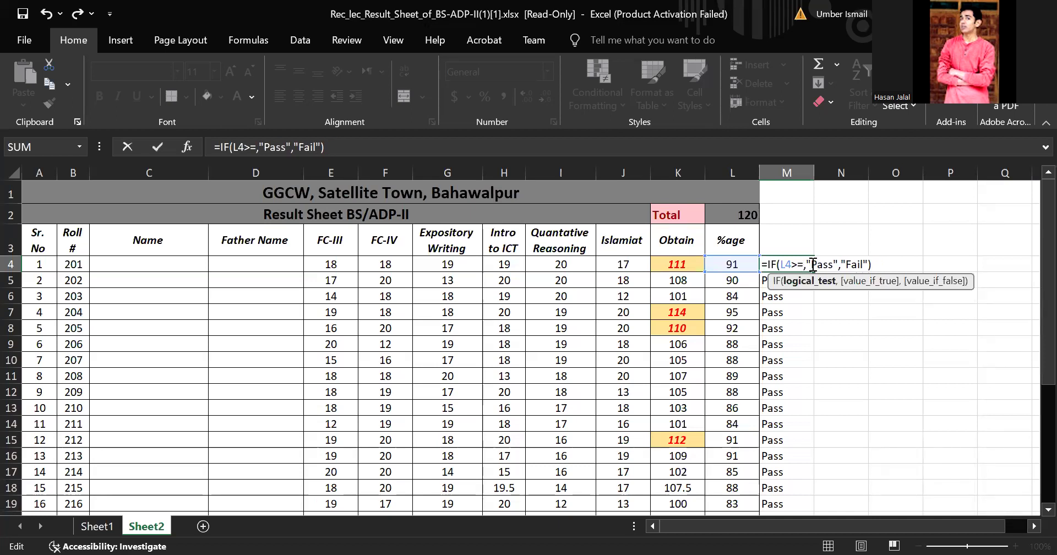
{"action": "type", "text": "3"}
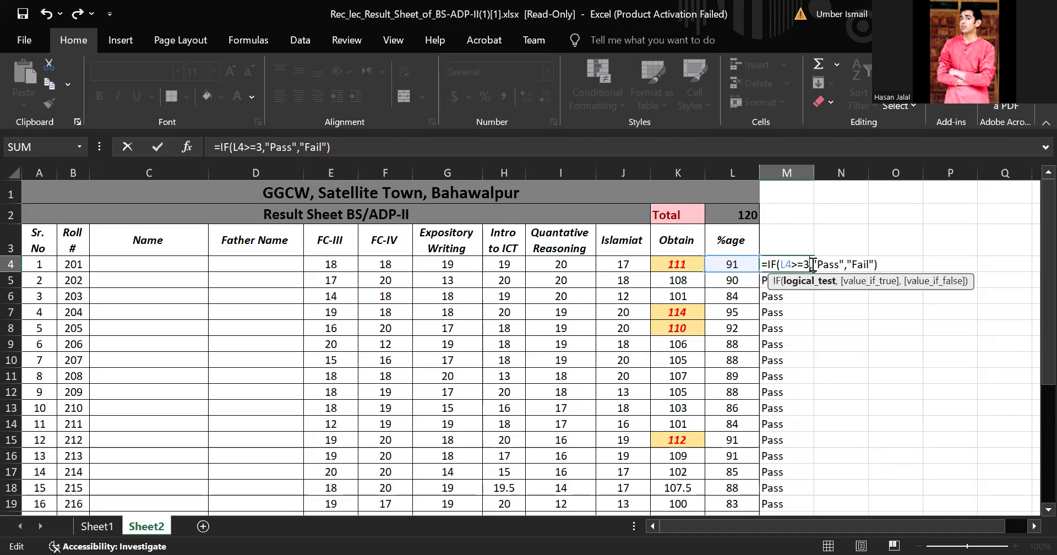
{"action": "key", "text": "BackSpace"}
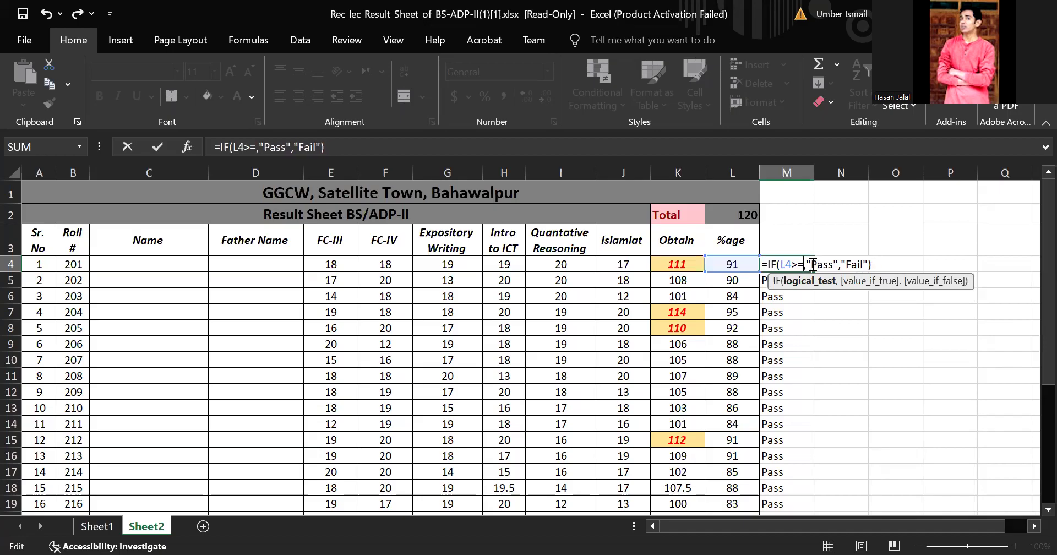
{"action": "type", "text": "7"}
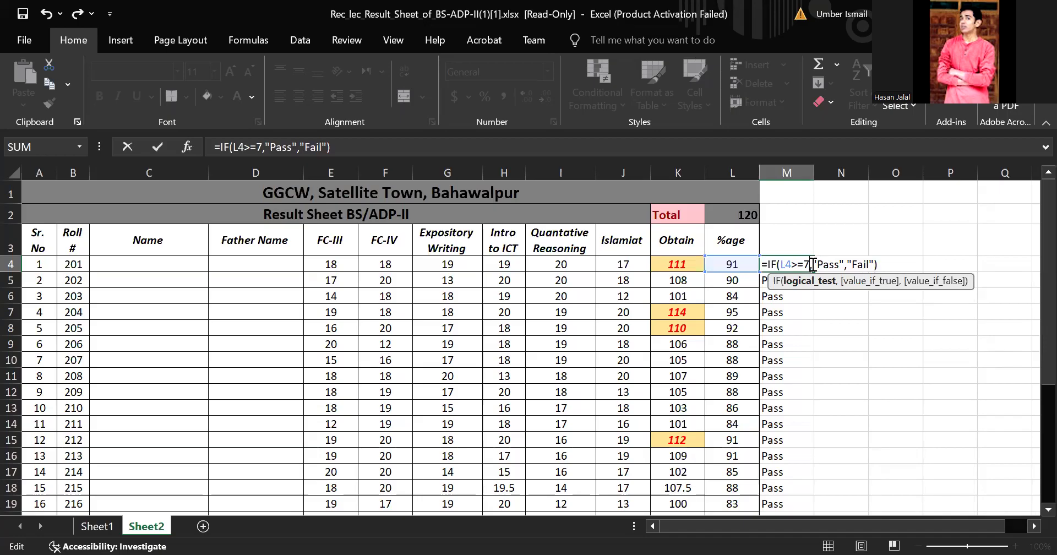
{"action": "type", "text": "4"}
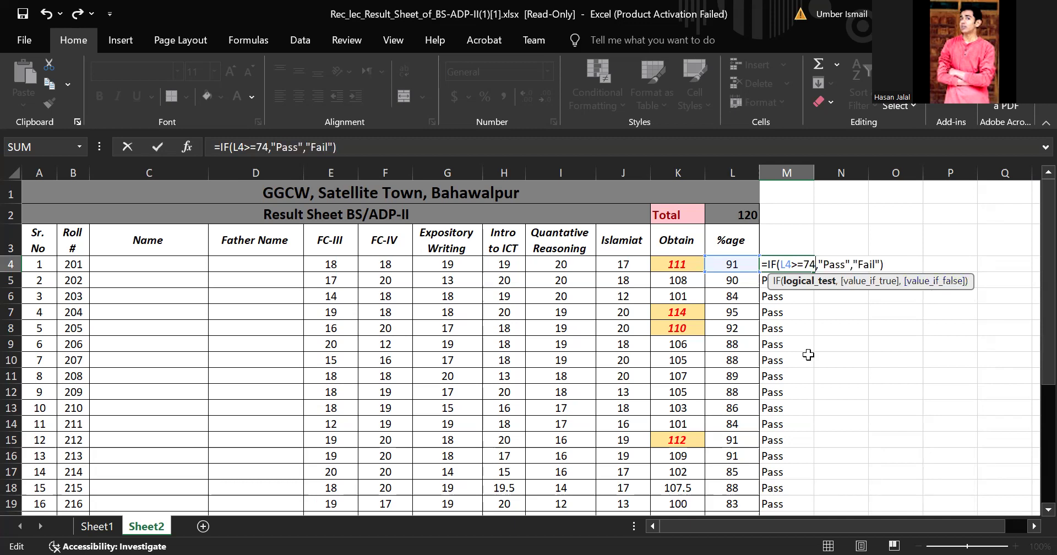
{"action": "key", "text": "Return"}
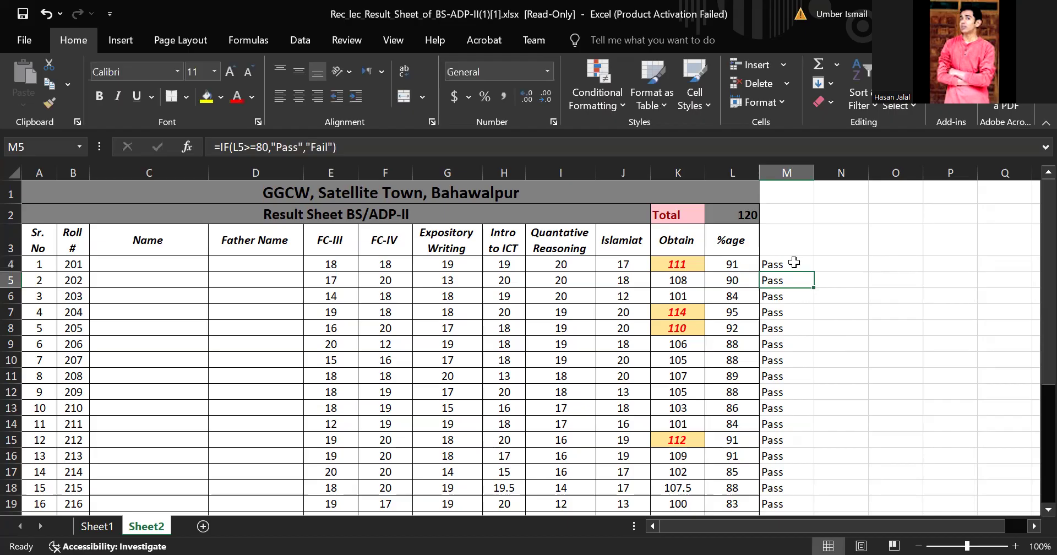
Step: Fill the updated IF formula from M4 down through M32
{"action": "left_click", "coordinate": [809, 269]}
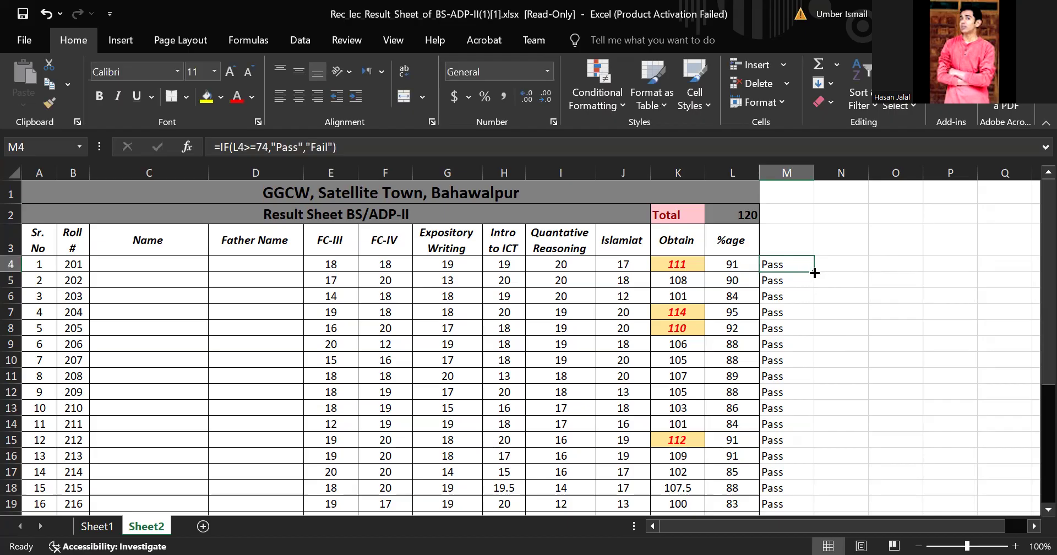
{"action": "left_click_drag", "start_coordinate": [814, 273], "coordinate": [788, 486]}
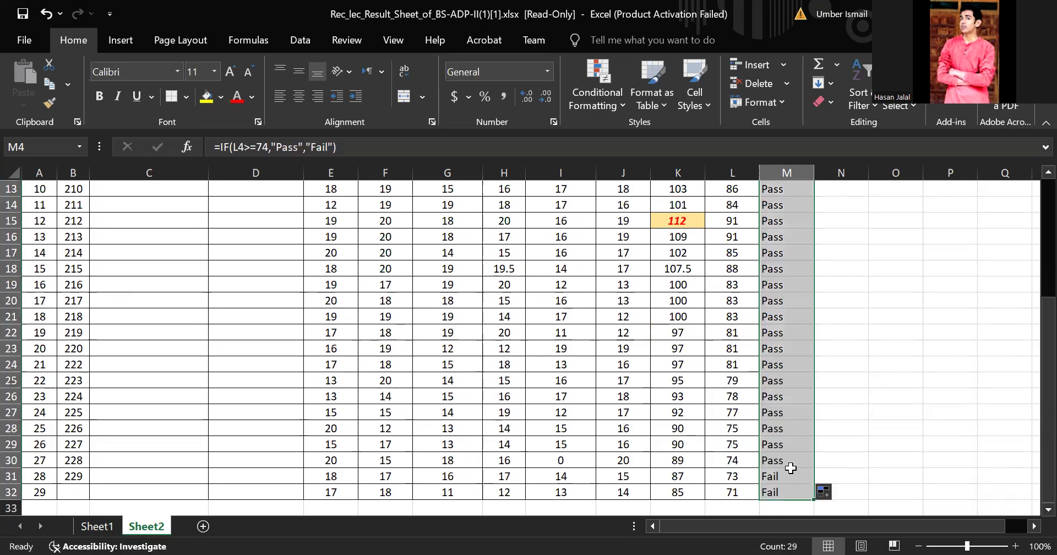
{"action": "left_click", "coordinate": [790, 469]}
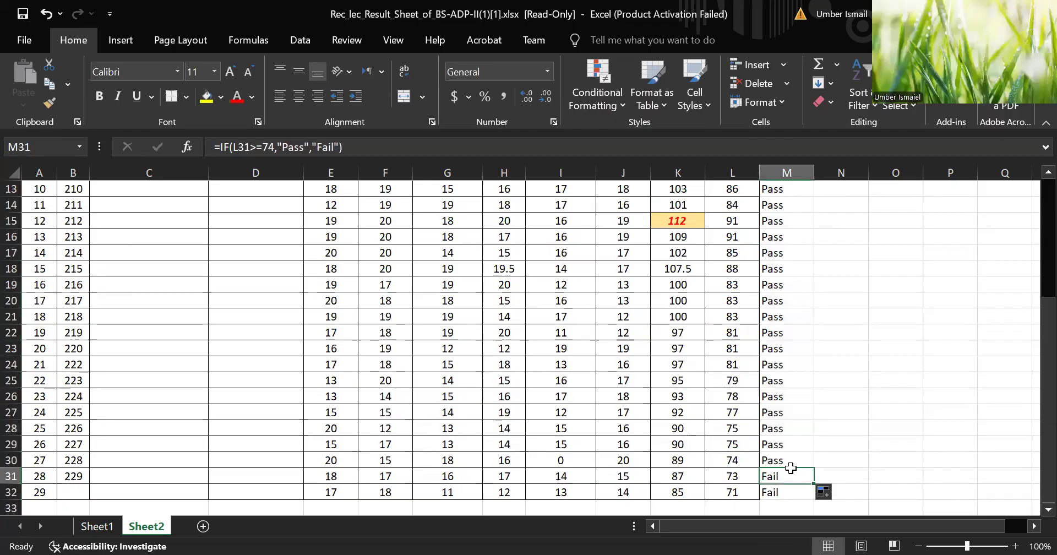
Step: Enter the heading "Remarks" in M3 above the Pass/Fail results
{"action": "key", "text": "ctrl+Up"}
{"action": "key", "text": "ctrl+Up"}
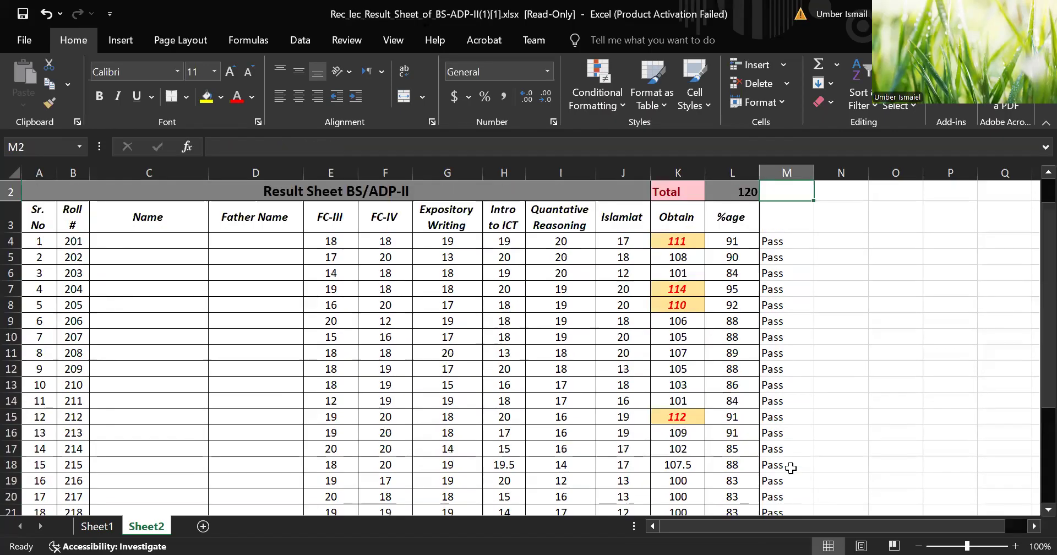
{"action": "left_click", "coordinate": [785, 245]}
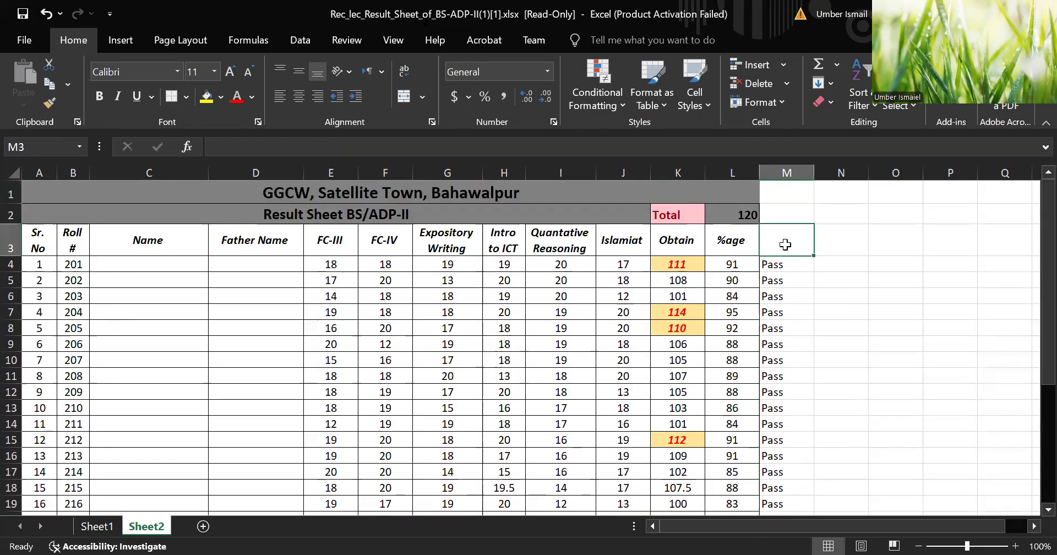
{"action": "left_click", "coordinate": [795, 277]}
{"action": "left_click", "coordinate": [786, 239]}
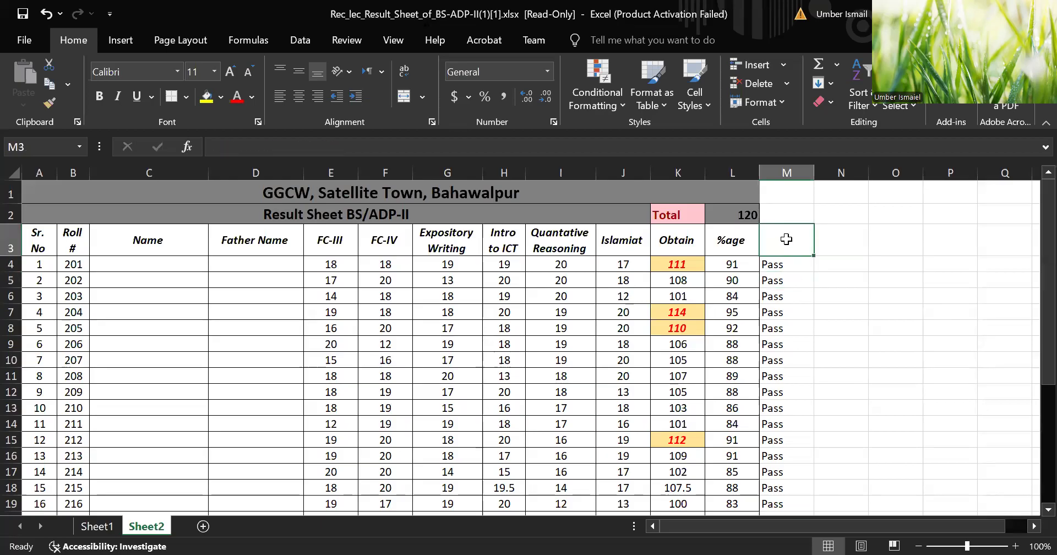
{"action": "type", "text": "Remarks"}
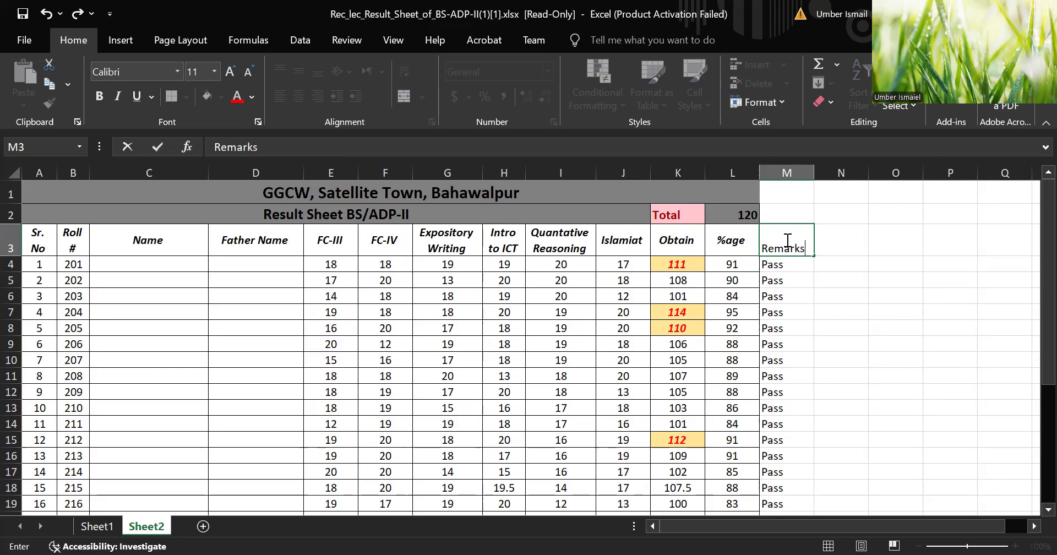
{"action": "left_click", "coordinate": [798, 278]}
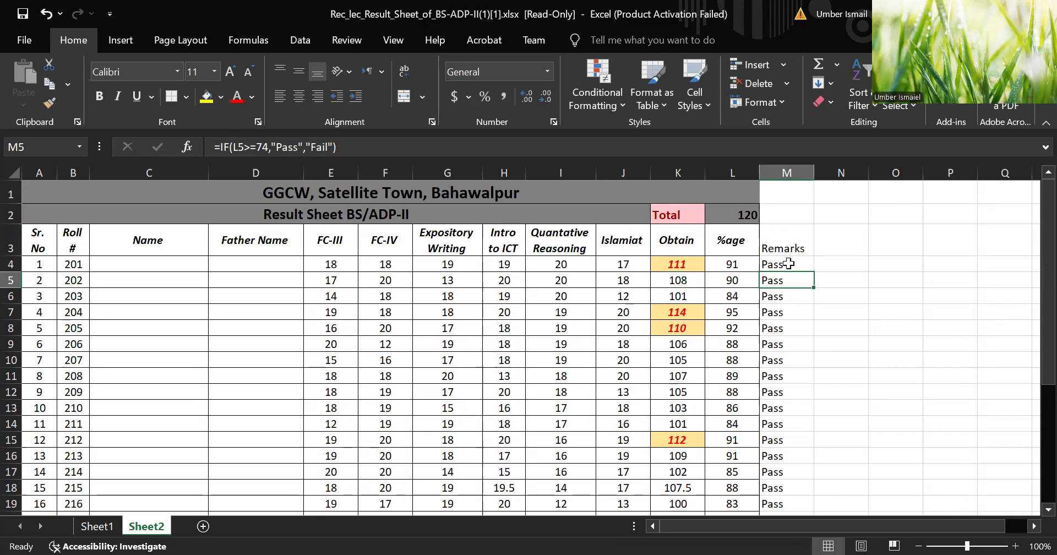
{"action": "left_click", "coordinate": [805, 296]}
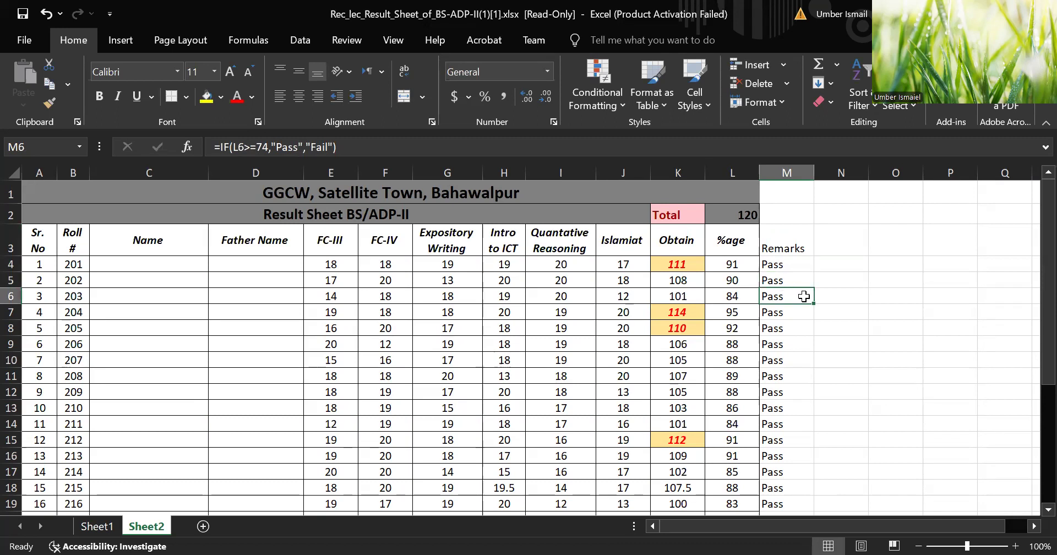
Step: Add a conditional formatting rule to M4:M32 that gives cells equal to "Pass" Light Red Fill with Dark Red Text
{"action": "left_click_drag", "start_coordinate": [798, 264], "coordinate": [788, 476]}
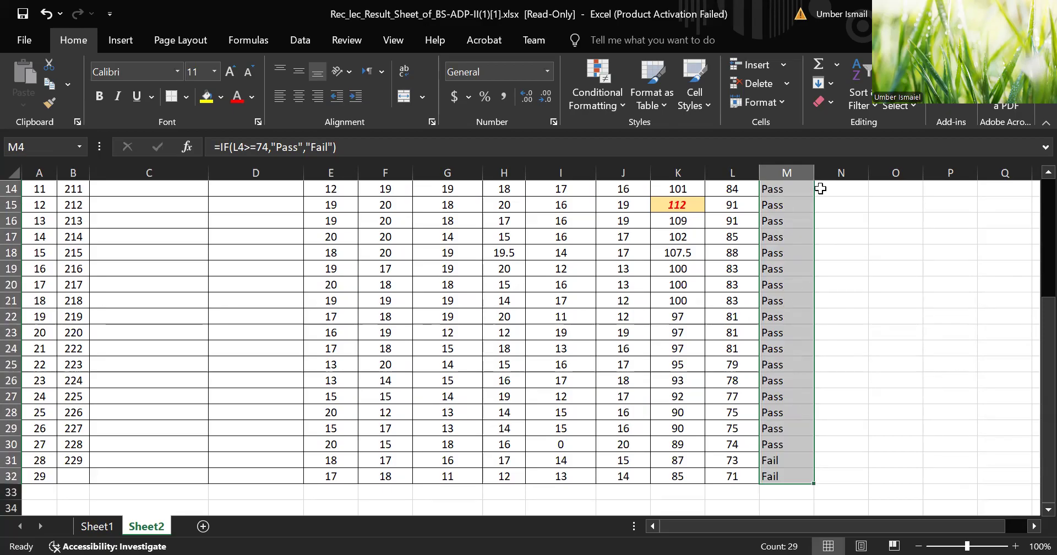
{"action": "left_click", "coordinate": [607, 108]}
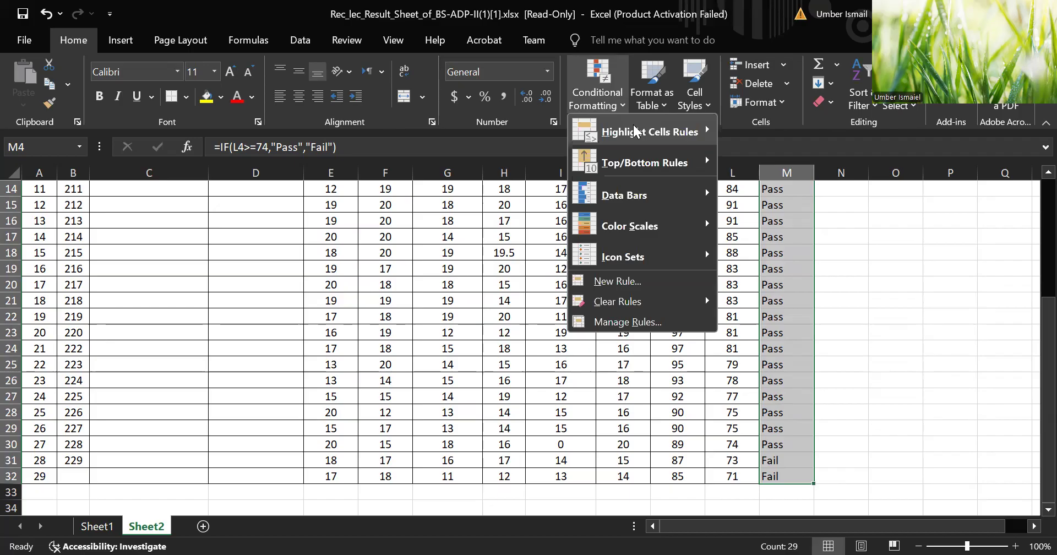
{"action": "mouse_move", "coordinate": [639, 132]}
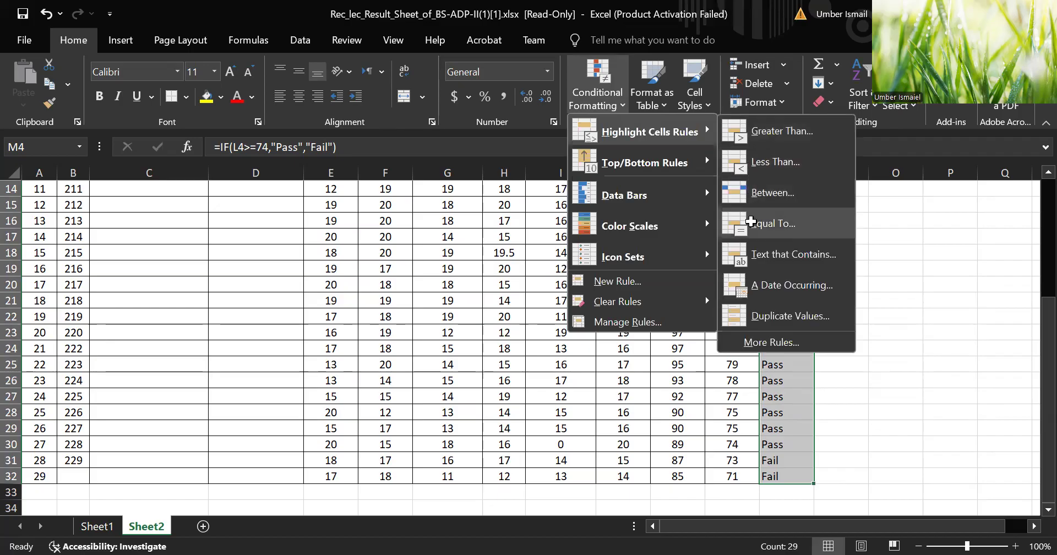
{"action": "left_click", "coordinate": [751, 221]}
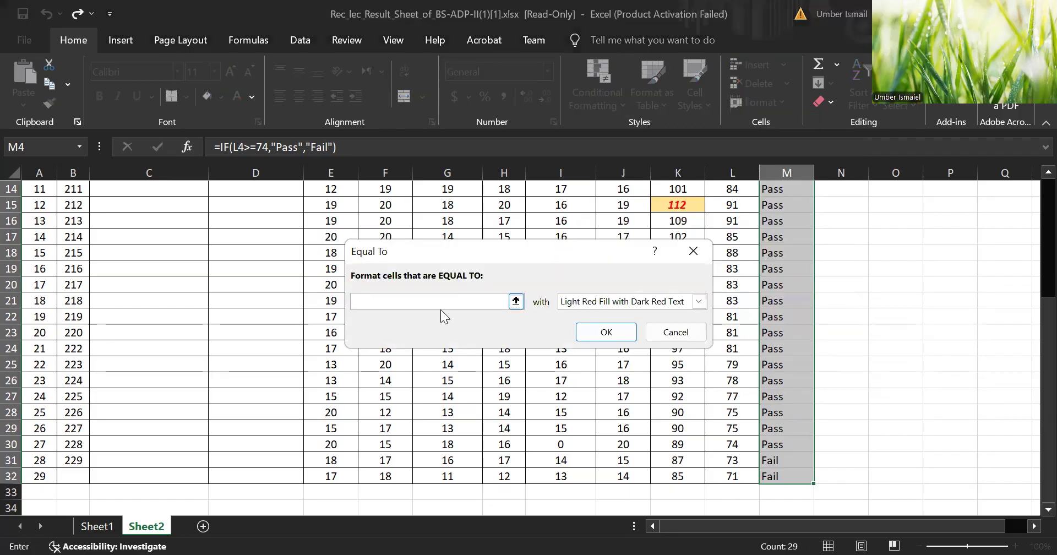
{"action": "type", "text": "Pass"}
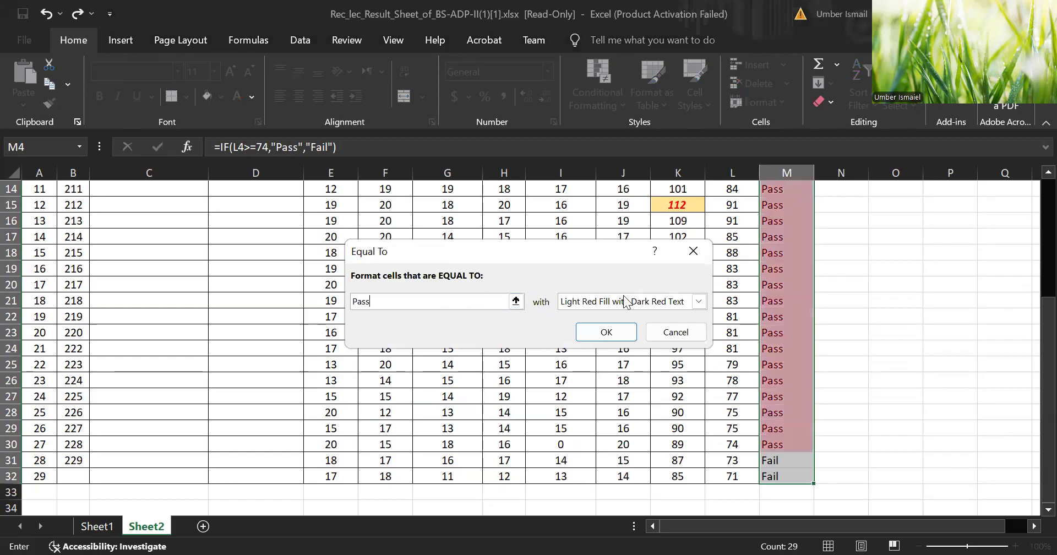
{"action": "left_click", "coordinate": [621, 330]}
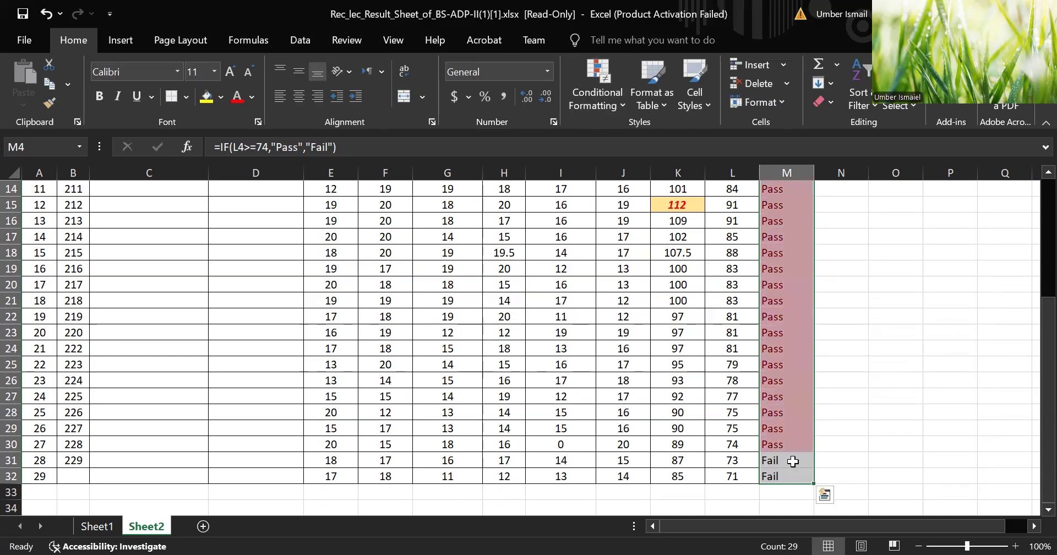
Step: Add a second conditional formatting rule to M4:M32 that gives cells equal to "Fail" Red Text
{"action": "left_click", "coordinate": [622, 98]}
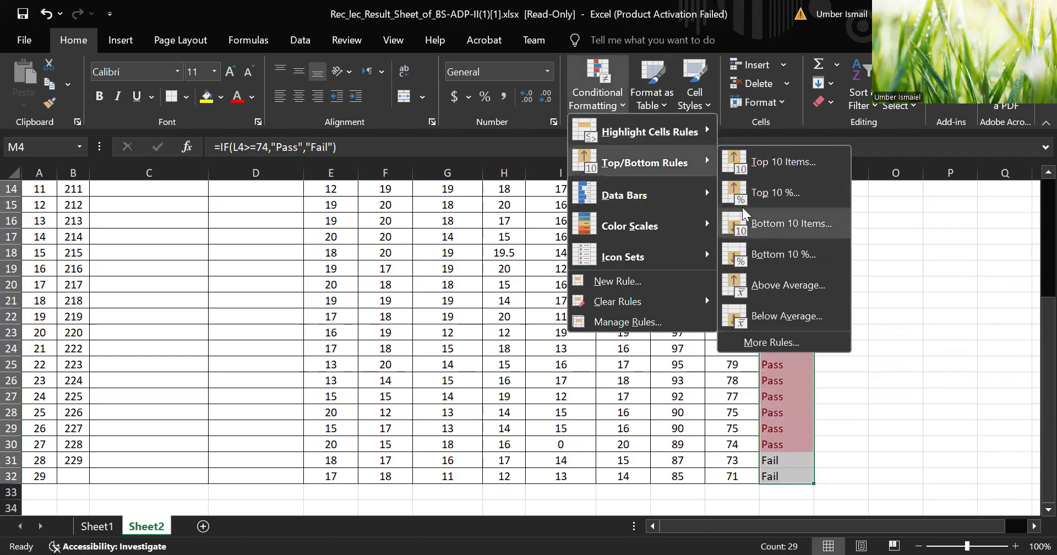
{"action": "mouse_move", "coordinate": [707, 128]}
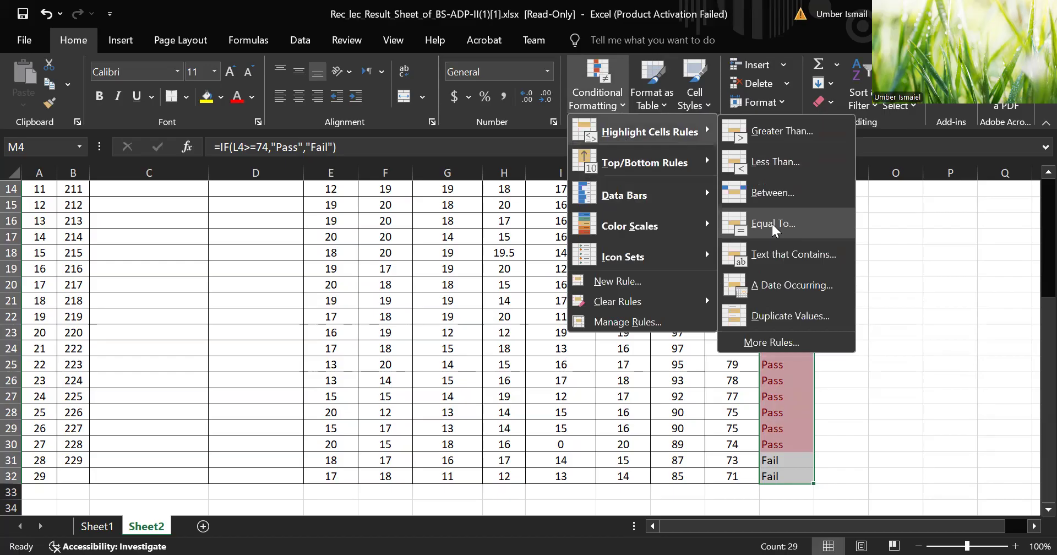
{"action": "left_click", "coordinate": [772, 224]}
{"action": "type", "text": "Fail"}
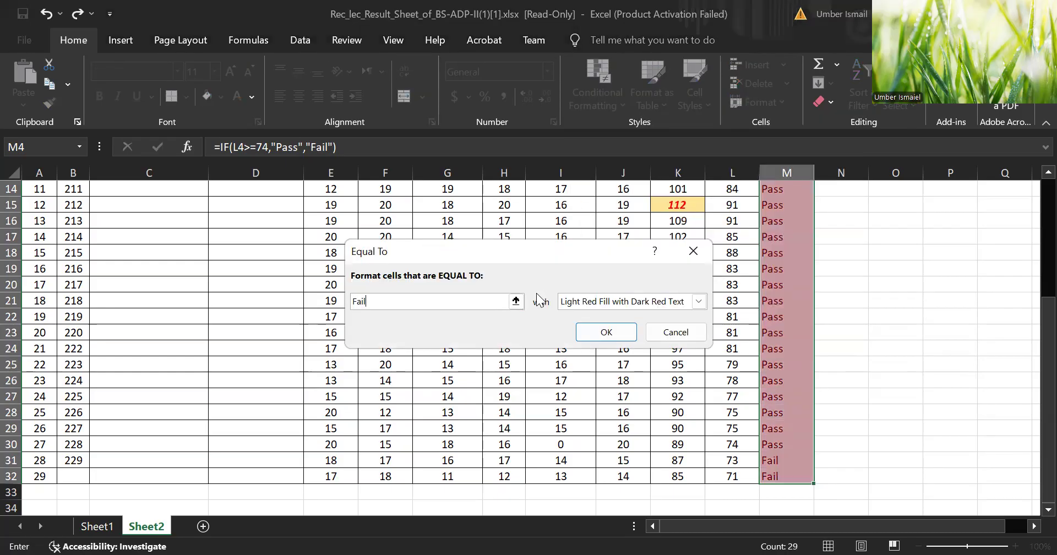
{"action": "left_click", "coordinate": [582, 303]}
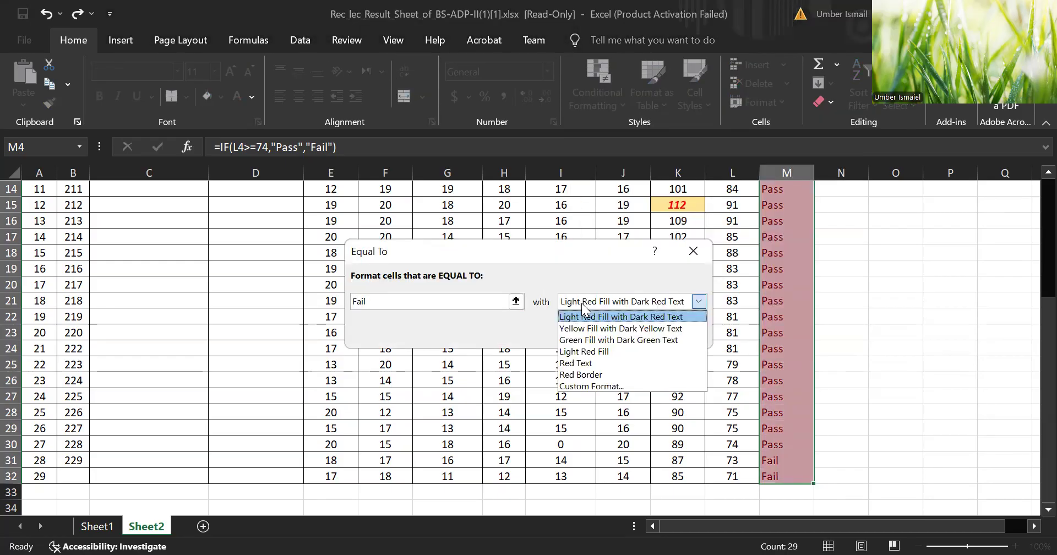
{"action": "left_click", "coordinate": [575, 364]}
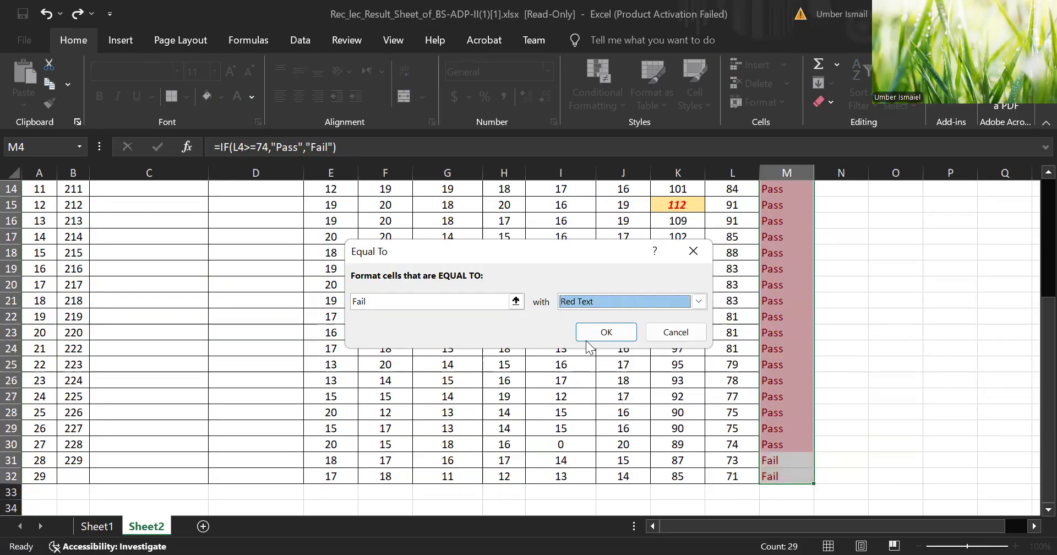
{"action": "left_click", "coordinate": [605, 332]}
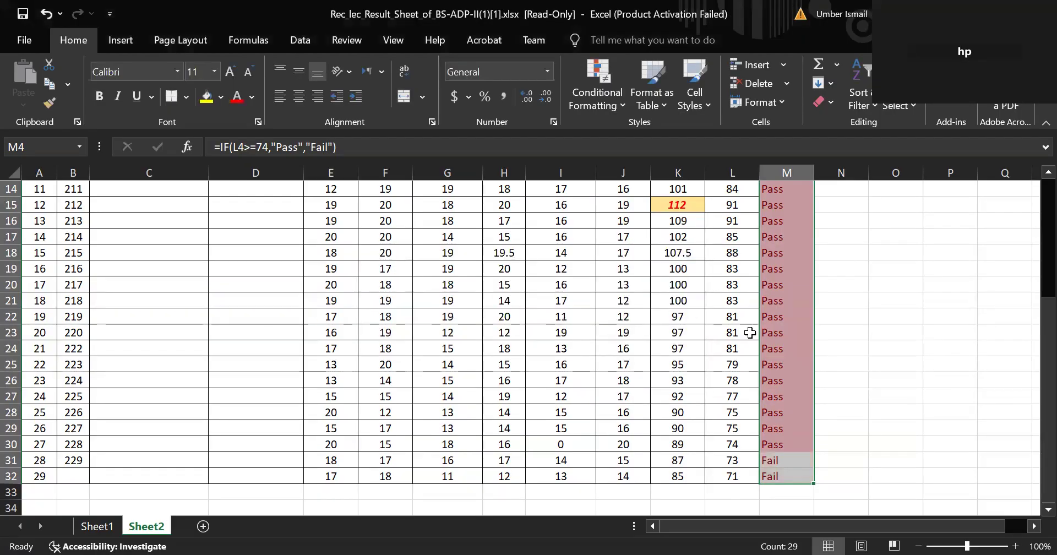
{"action": "left_click", "coordinate": [829, 430]}
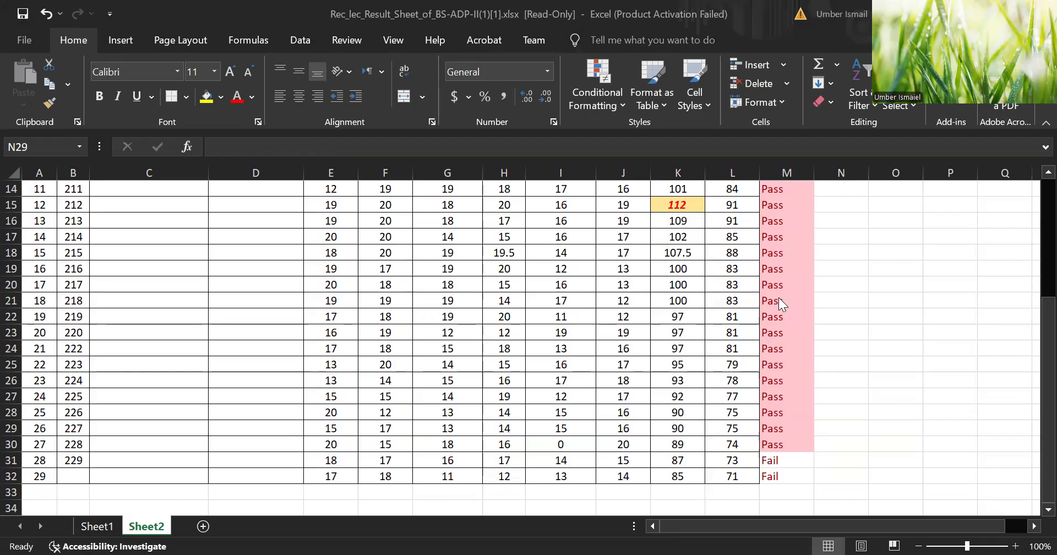
Step: Examine the conditional formatting in the Remarks column against the %age values in the upper rows of the sheet
{"action": "left_click", "coordinate": [789, 400]}
{"action": "key", "text": "Up"}
{"action": "key", "text": "Up"}
{"action": "key", "text": "Up"}
{"action": "key", "text": "Up"}
{"action": "key", "text": "Up"}
{"action": "key", "text": "Up"}
{"action": "key", "text": "Up"}
{"action": "key", "text": "Up"}
{"action": "key", "text": "Up"}
{"action": "key", "text": "Up"}
{"action": "key", "text": "Up"}
{"action": "key", "text": "Up"}
{"action": "key", "text": "Up"}
{"action": "key", "text": "Up"}
{"action": "key", "text": "Up"}
{"action": "key", "text": "Up"}
{"action": "key", "text": "Up"}
{"action": "key", "text": "Up"}
{"action": "key", "text": "Up"}
{"action": "key", "text": "Up"}
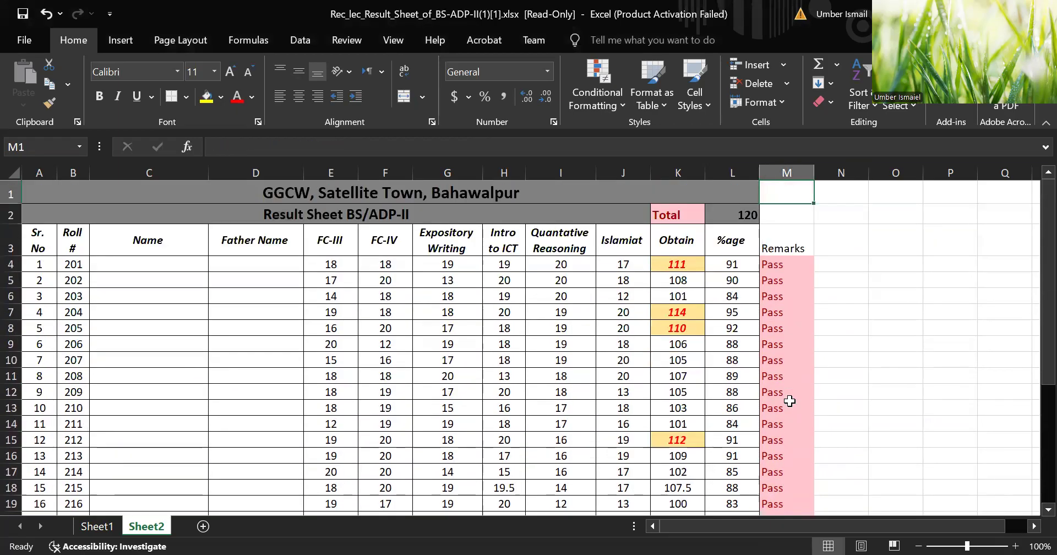
{"action": "key", "text": "Down"}
{"action": "key", "text": "Down"}
{"action": "key", "text": "Down"}
{"action": "key", "text": "Down"}
{"action": "key", "text": "Down"}
{"action": "key", "text": "Down"}
{"action": "key", "text": "Down"}
{"action": "key", "text": "Down"}
{"action": "key", "text": "Down"}
{"action": "key", "text": "Down"}
{"action": "key", "text": "Down"}
{"action": "key", "text": "Down"}
{"action": "key", "text": "Down"}
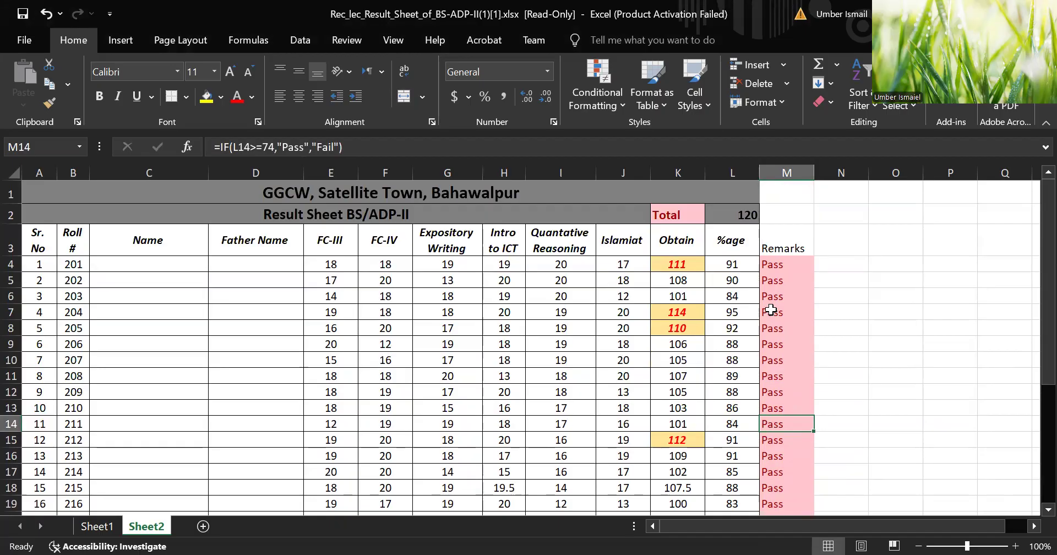
{"action": "left_click", "coordinate": [784, 268]}
{"action": "left_click", "coordinate": [752, 264]}
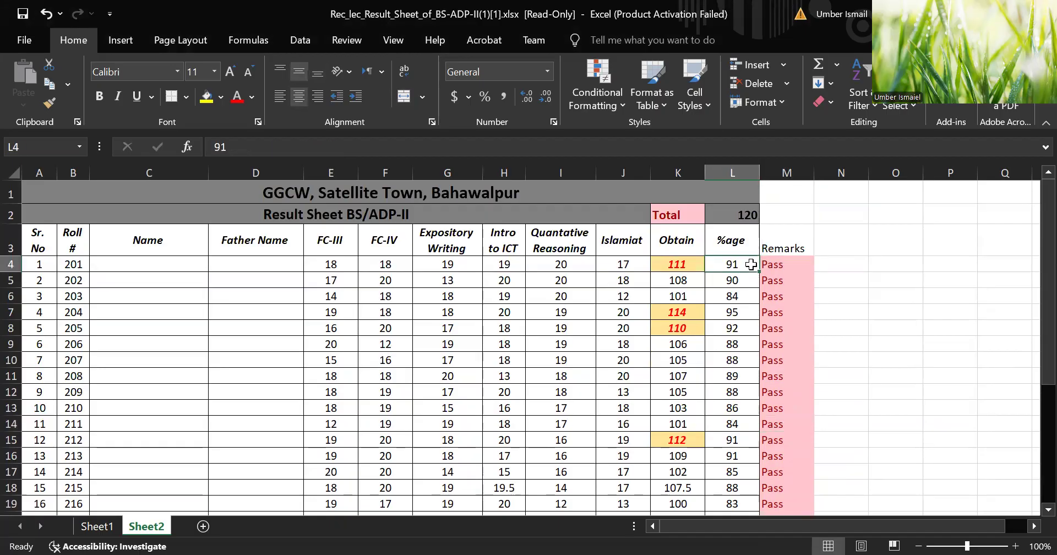
Step: Examine the IF formula behind the first Pass/Fail result in M4
{"action": "double_click", "coordinate": [776, 264]}
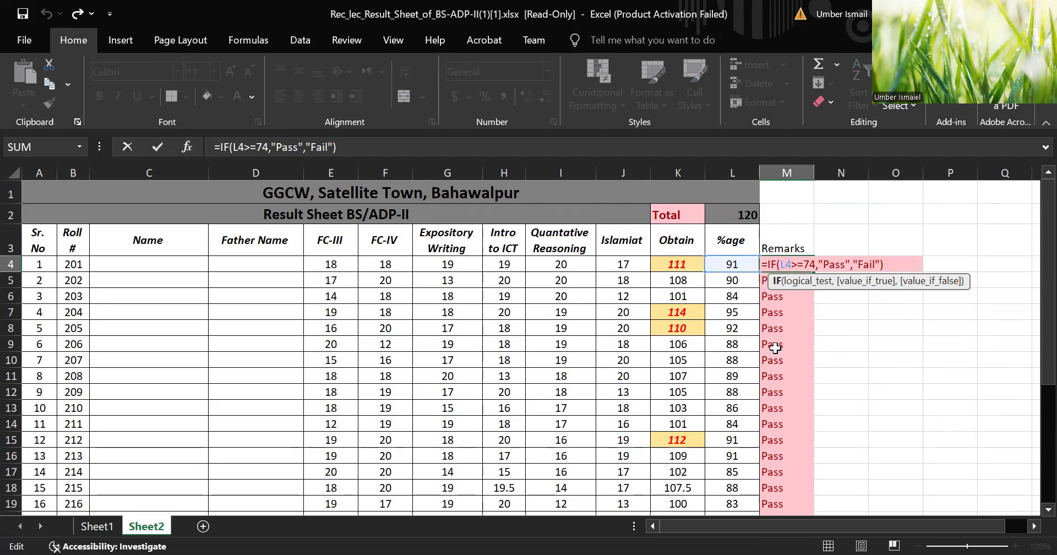
{"action": "key", "text": "Return"}
{"action": "left_click", "coordinate": [779, 265]}
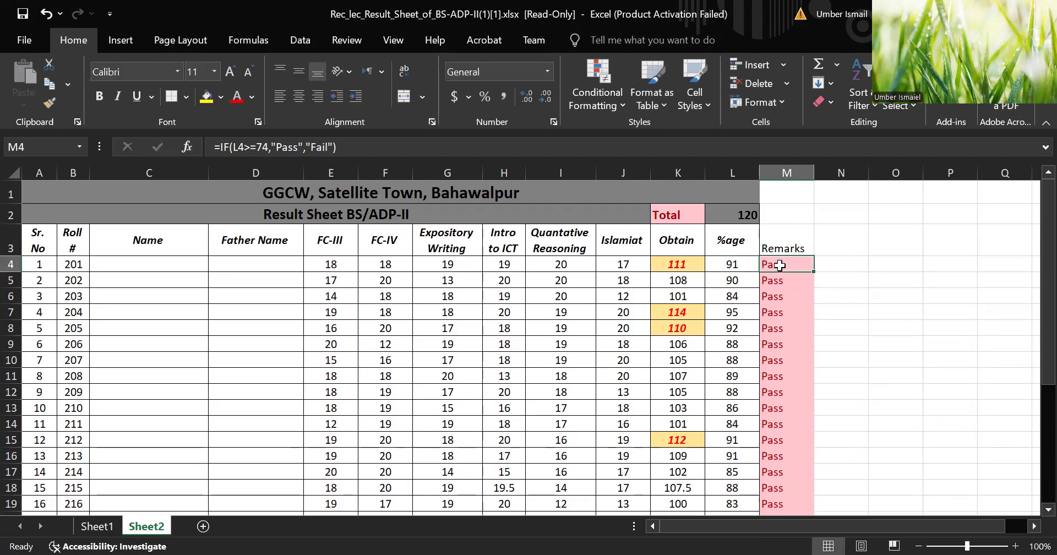
{"action": "double_click", "coordinate": [780, 265]}
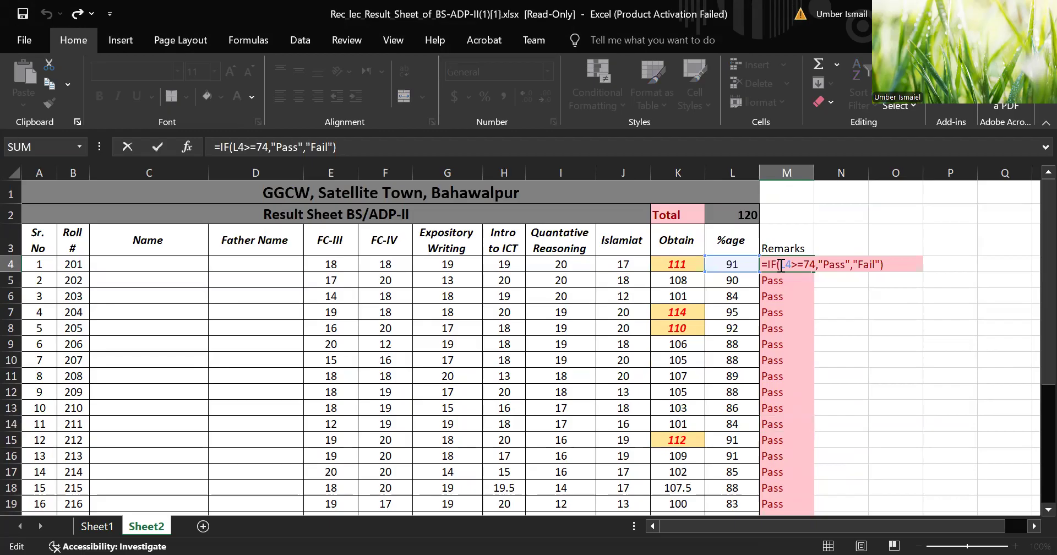
{"action": "left_click", "coordinate": [777, 285]}
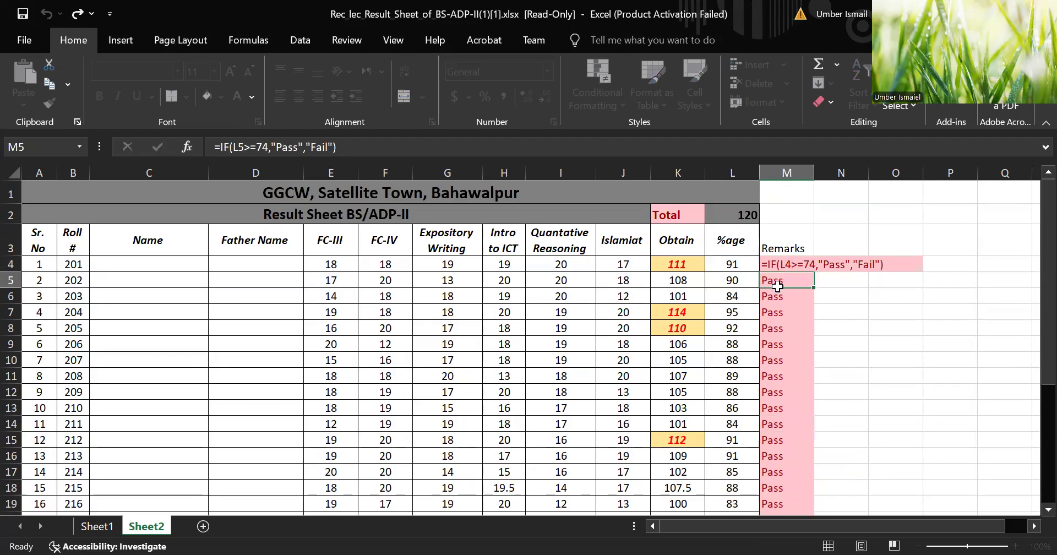
{"action": "left_click", "coordinate": [829, 297]}
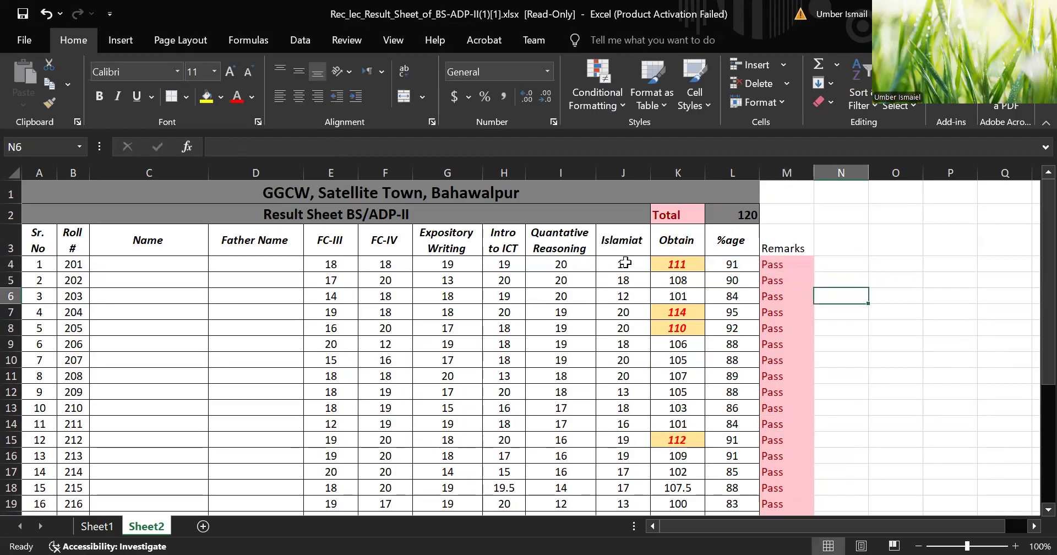
Step: Set the FC-IV mark of roll number 202 in F5 to 10
{"action": "double_click", "coordinate": [400, 280]}
{"action": "key", "text": "BackSpace"}
{"action": "key", "text": "BackSpace"}
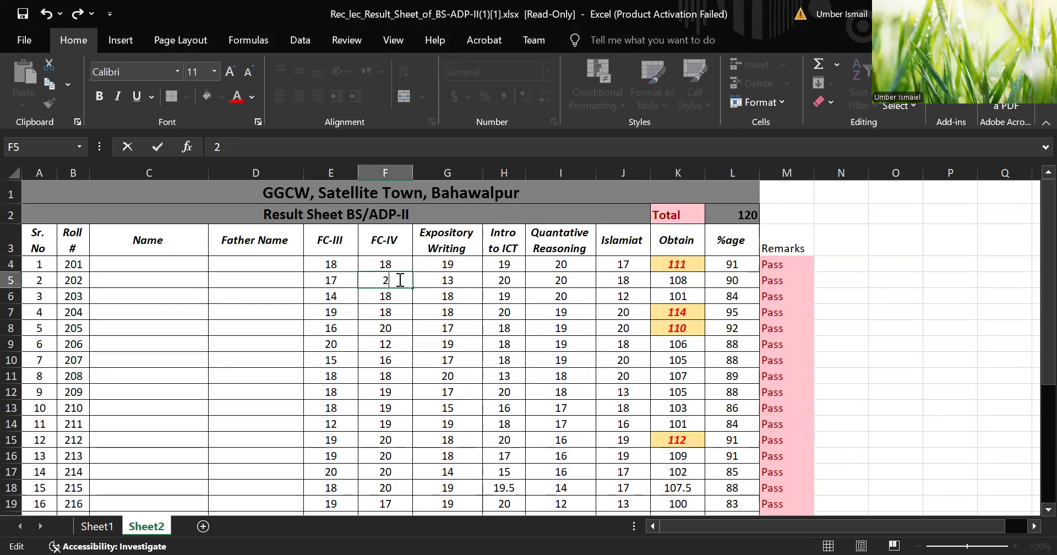
{"action": "type", "text": "10"}
{"action": "left_click", "coordinate": [447, 325]}
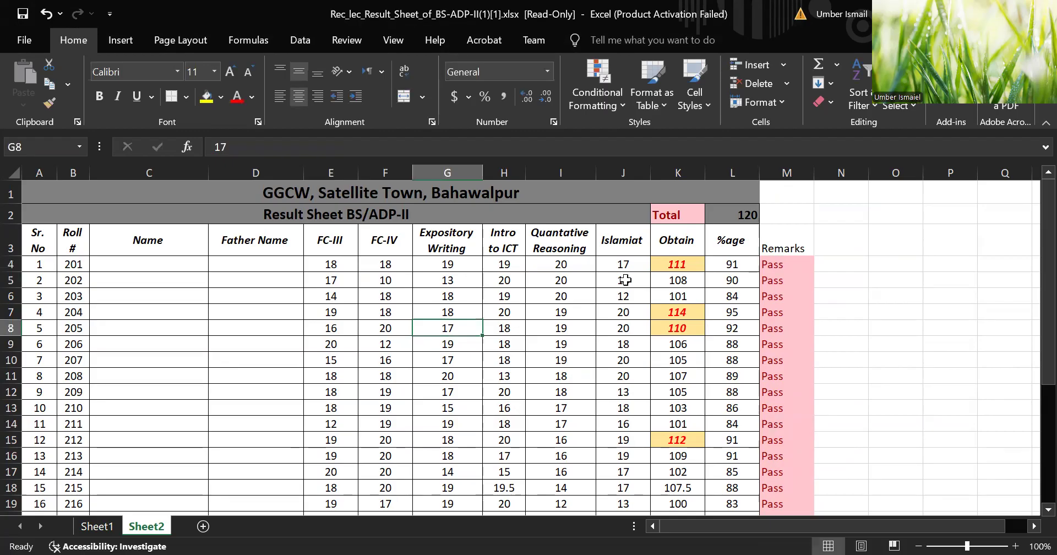
Step: Check the SUM formula in K4 and fill it down the Obtain column through K32
{"action": "double_click", "coordinate": [663, 279]}
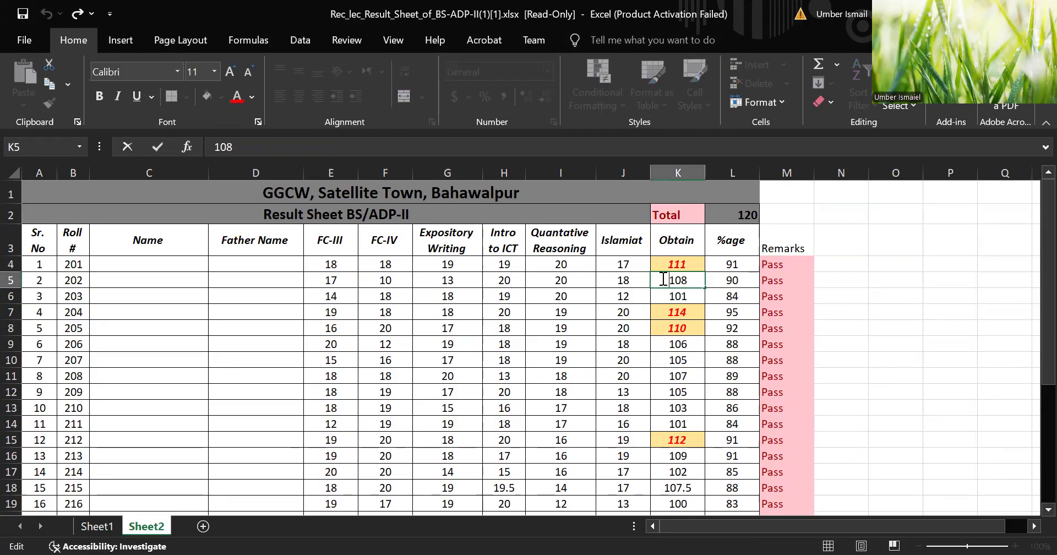
{"action": "left_click", "coordinate": [684, 267]}
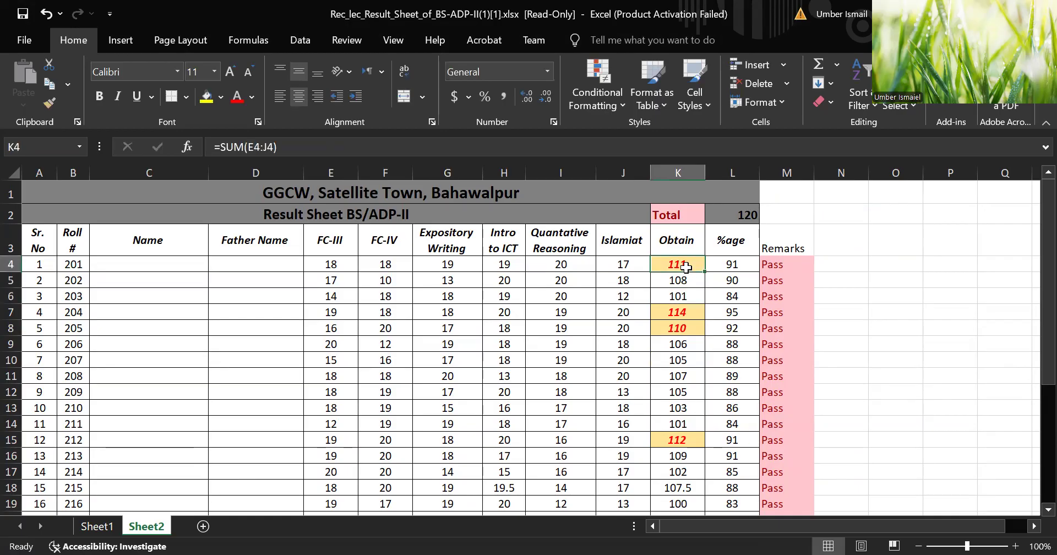
{"action": "double_click", "coordinate": [686, 267]}
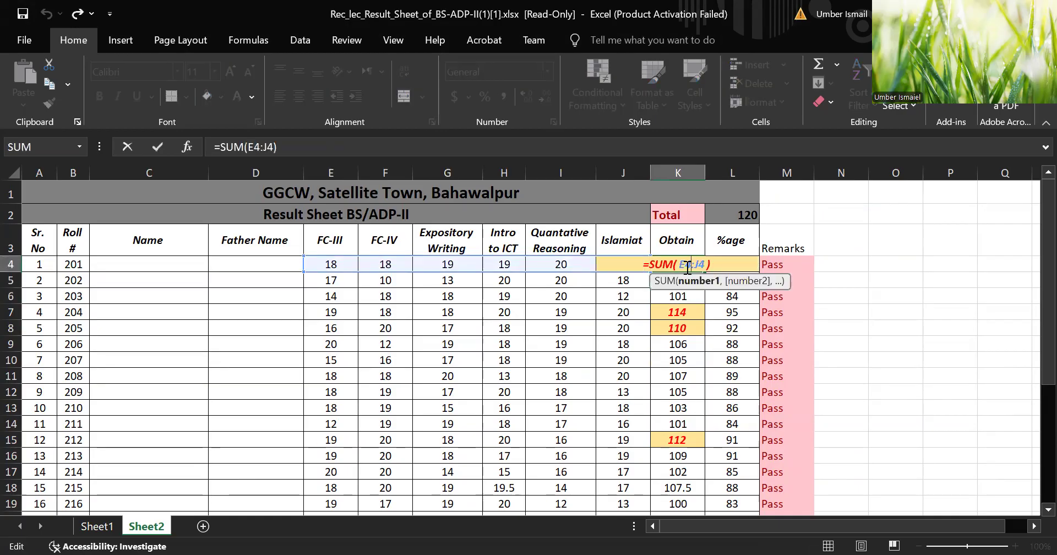
{"action": "key", "text": "Return"}
{"action": "left_click", "coordinate": [687, 267]}
{"action": "left_click_drag", "start_coordinate": [707, 274], "coordinate": [702, 501]}
{"action": "left_click", "coordinate": [663, 371]}
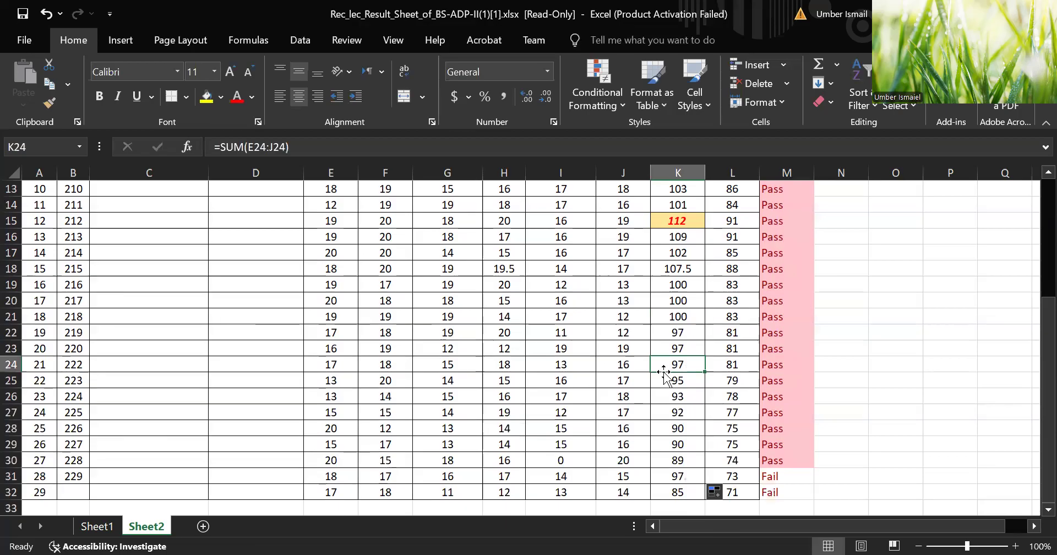
Step: Examine the refilled Obtain totals from the top to the bottom of column K against the %age and Remarks columns
{"action": "left_click", "coordinate": [694, 329]}
{"action": "key", "text": "Up"}
{"action": "key", "text": "Up"}
{"action": "key", "text": "Up"}
{"action": "key", "text": "Up"}
{"action": "key", "text": "Up"}
{"action": "key", "text": "Up"}
{"action": "key", "text": "Up"}
{"action": "key", "text": "Up"}
{"action": "key", "text": "Up"}
{"action": "key", "text": "Up"}
{"action": "key", "text": "Up"}
{"action": "key", "text": "Up"}
{"action": "key", "text": "Up"}
{"action": "key", "text": "Up"}
{"action": "key", "text": "Up"}
{"action": "key", "text": "Up"}
{"action": "key", "text": "Up"}
{"action": "key", "text": "Up"}
{"action": "key", "text": "Up"}
{"action": "key", "text": "Up"}
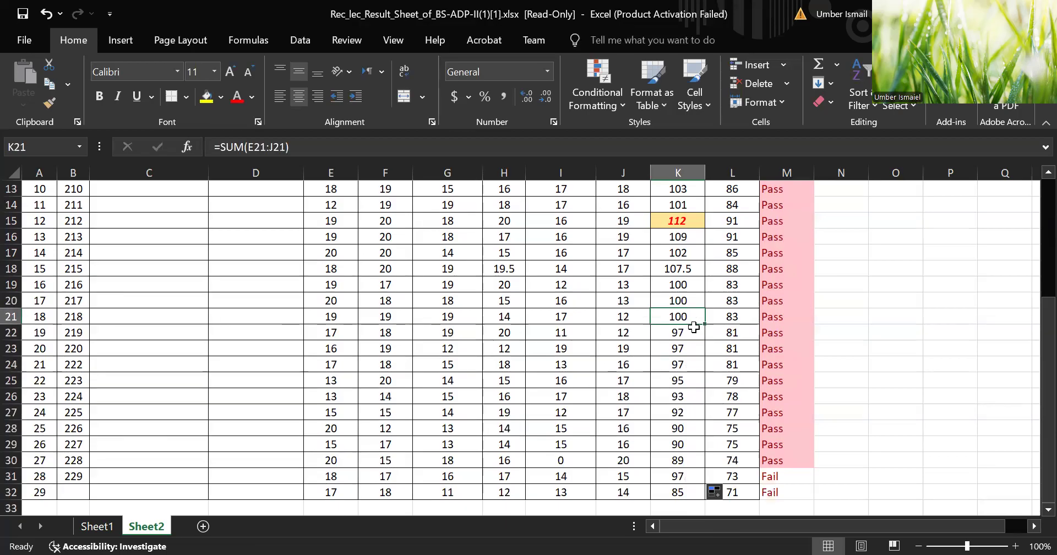
{"action": "key", "text": "Down"}
{"action": "key", "text": "Down"}
{"action": "key", "text": "Down"}
{"action": "key", "text": "Down"}
{"action": "key", "text": "Down"}
{"action": "key", "text": "Down"}
{"action": "key", "text": "Down"}
{"action": "key", "text": "Down"}
{"action": "key", "text": "Down"}
{"action": "key", "text": "Down"}
{"action": "key", "text": "Down"}
{"action": "key", "text": "Down"}
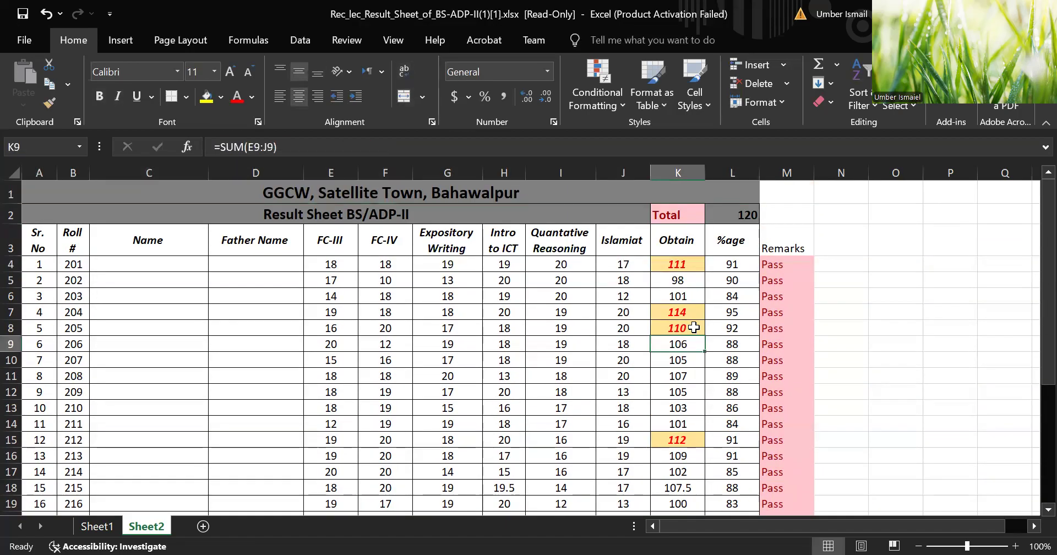
{"action": "key", "text": "Down"}
{"action": "key", "text": "Down"}
{"action": "key", "text": "Down"}
{"action": "key", "text": "Down"}
{"action": "key", "text": "Down"}
{"action": "key", "text": "Down"}
{"action": "key", "text": "Down"}
{"action": "key", "text": "Down"}
{"action": "key", "text": "Down"}
{"action": "key", "text": "Down"}
{"action": "key", "text": "Down"}
{"action": "key", "text": "Down"}
{"action": "key", "text": "Down"}
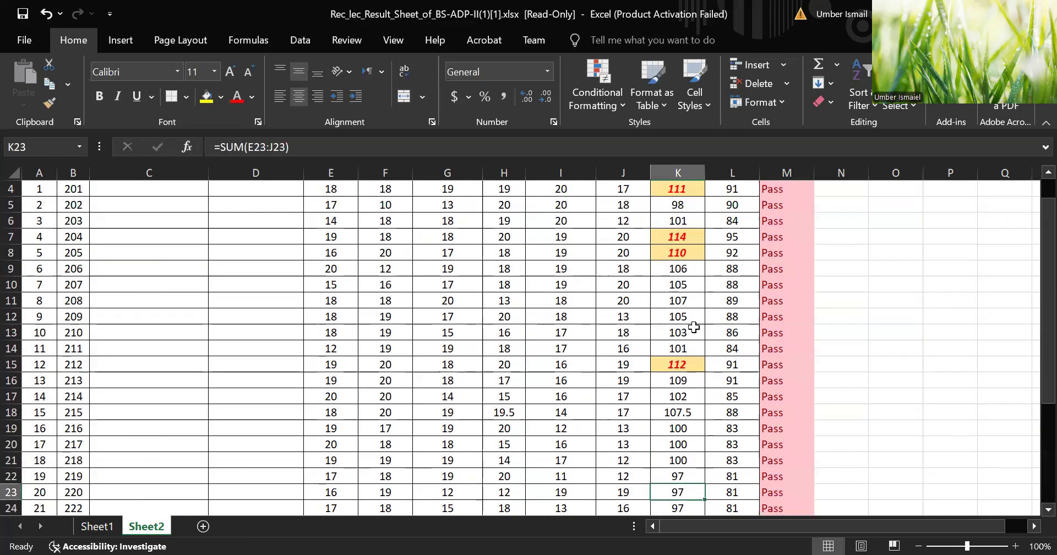
{"action": "key", "text": "Up"}
{"action": "key", "text": "Up"}
{"action": "key", "text": "Up"}
{"action": "key", "text": "Up"}
{"action": "key", "text": "Up"}
{"action": "key", "text": "Up"}
{"action": "key", "text": "Up"}
{"action": "key", "text": "Up"}
{"action": "key", "text": "Up"}
{"action": "key", "text": "Up"}
{"action": "key", "text": "Up"}
{"action": "key", "text": "Up"}
{"action": "key", "text": "Up"}
{"action": "key", "text": "Up"}
{"action": "key", "text": "Up"}
{"action": "key", "text": "Up"}
{"action": "key", "text": "Up"}
{"action": "key", "text": "Up"}
{"action": "key", "text": "Up"}
{"action": "key", "text": "Up"}
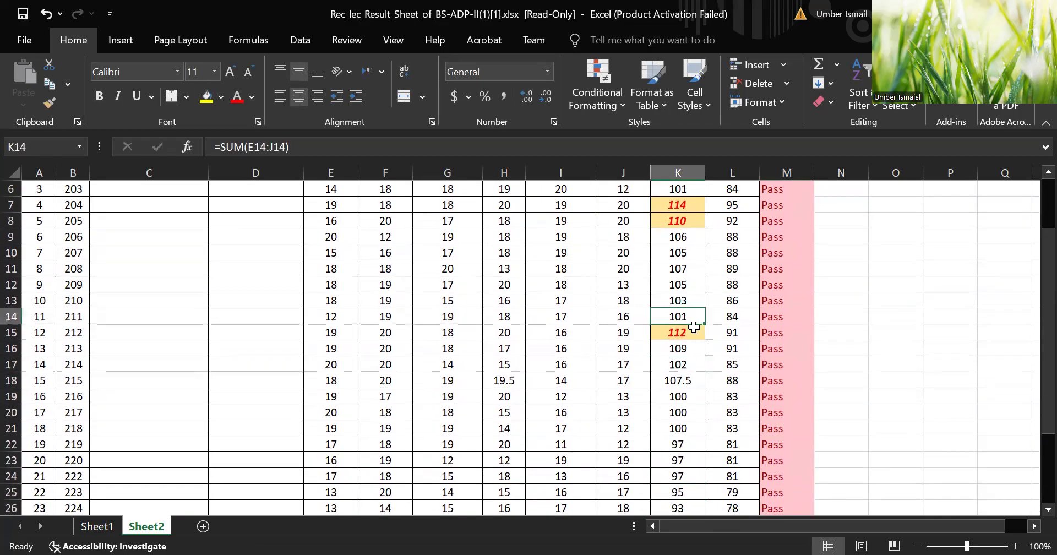
{"action": "key", "text": "Down"}
{"action": "key", "text": "Down"}
{"action": "key", "text": "Down"}
{"action": "key", "text": "Down"}
{"action": "key", "text": "Down"}
{"action": "key", "text": "Down"}
{"action": "key", "text": "Down"}
{"action": "key", "text": "Down"}
{"action": "key", "text": "Down"}
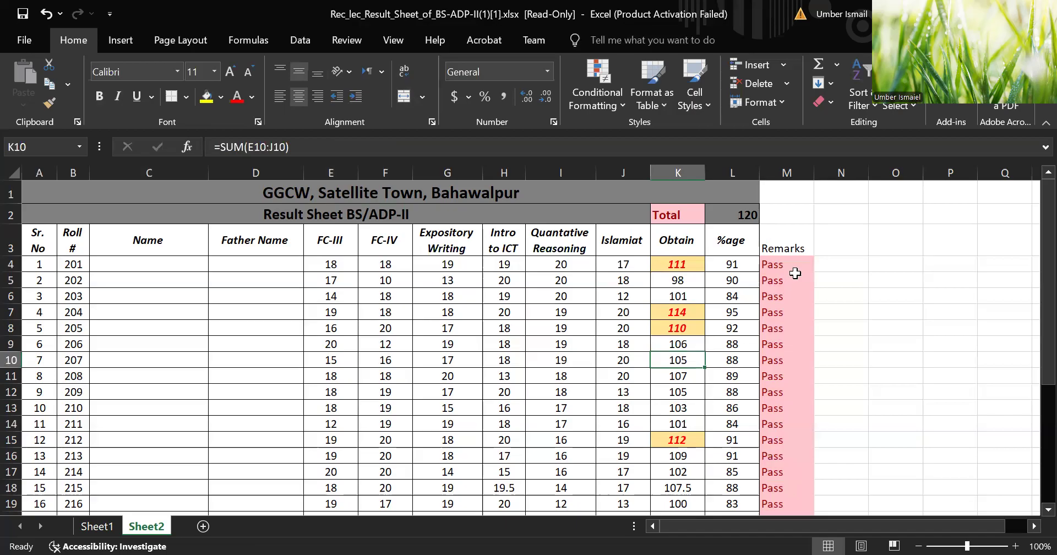
{"action": "left_click", "coordinate": [717, 312]}
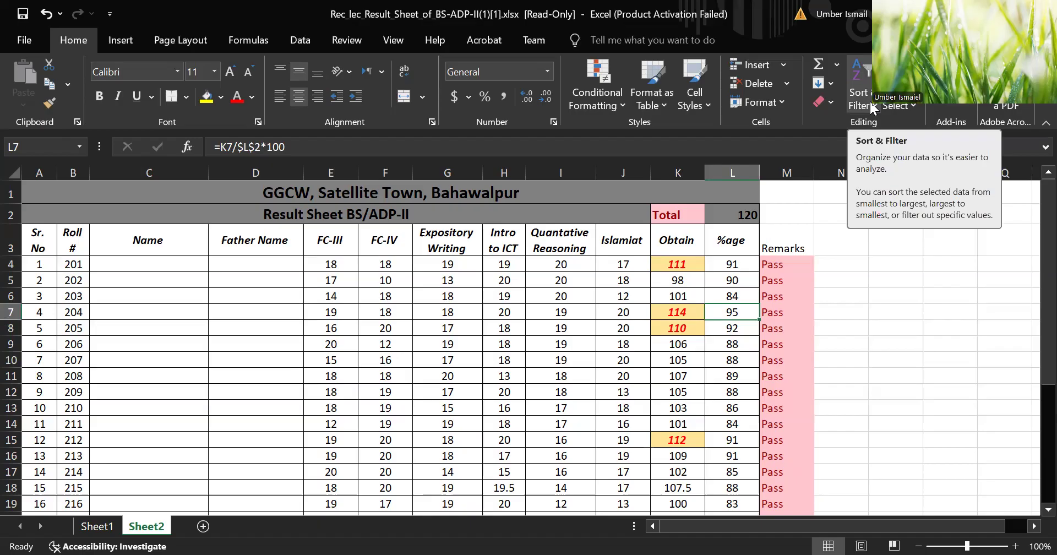
{"action": "left_click", "coordinate": [299, 39]}
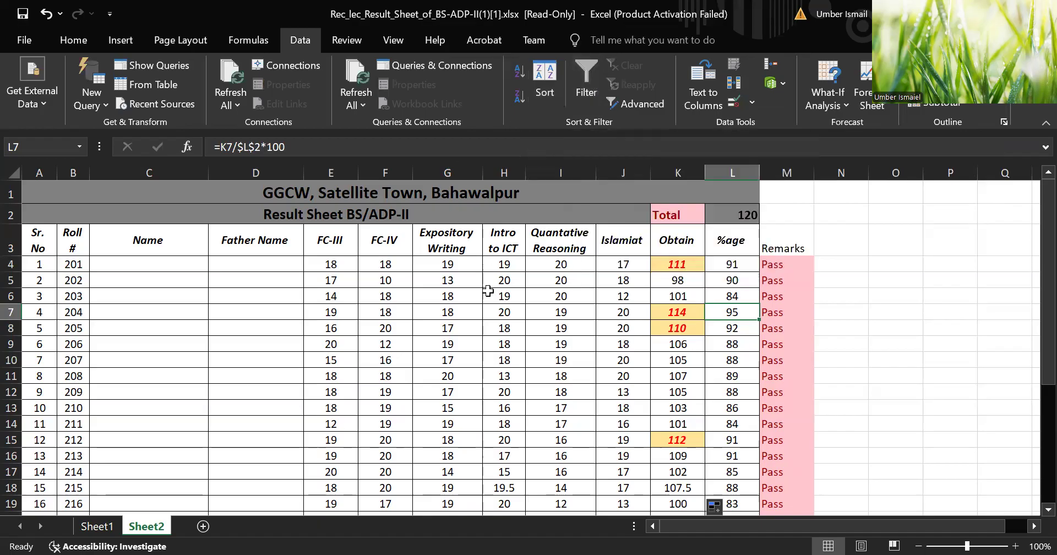
{"action": "left_click", "coordinate": [464, 300]}
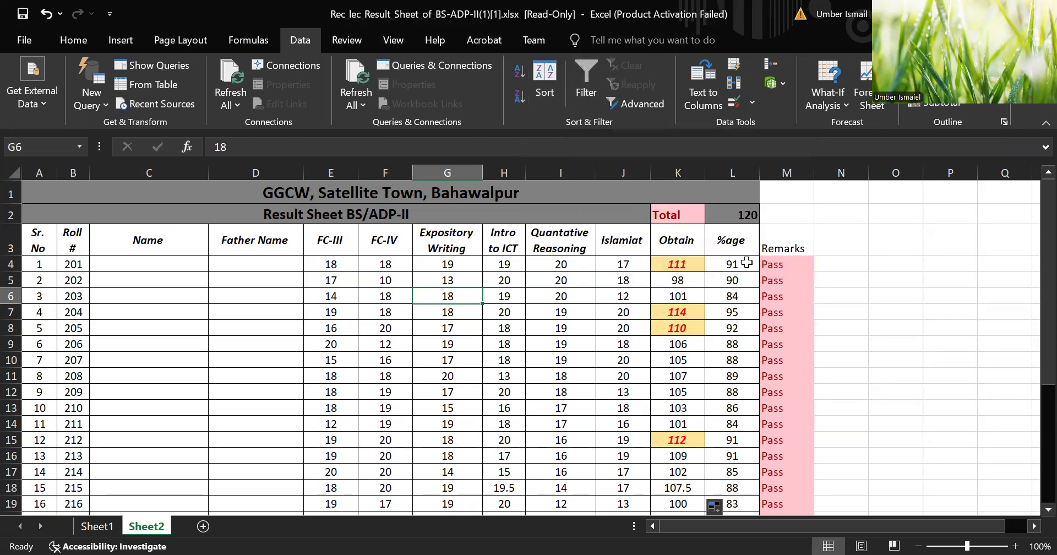
{"action": "left_click", "coordinate": [778, 243]}
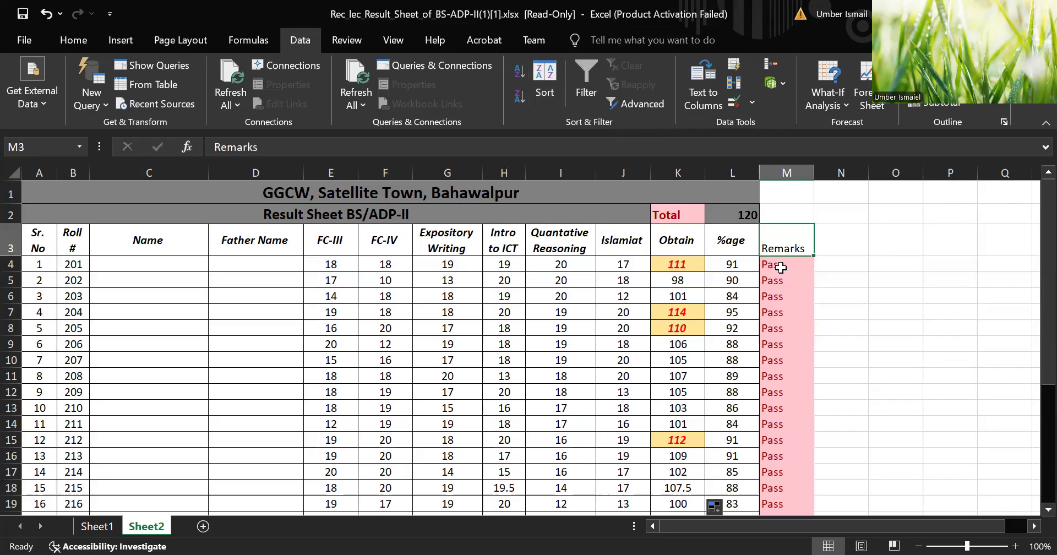
{"action": "left_click", "coordinate": [548, 290]}
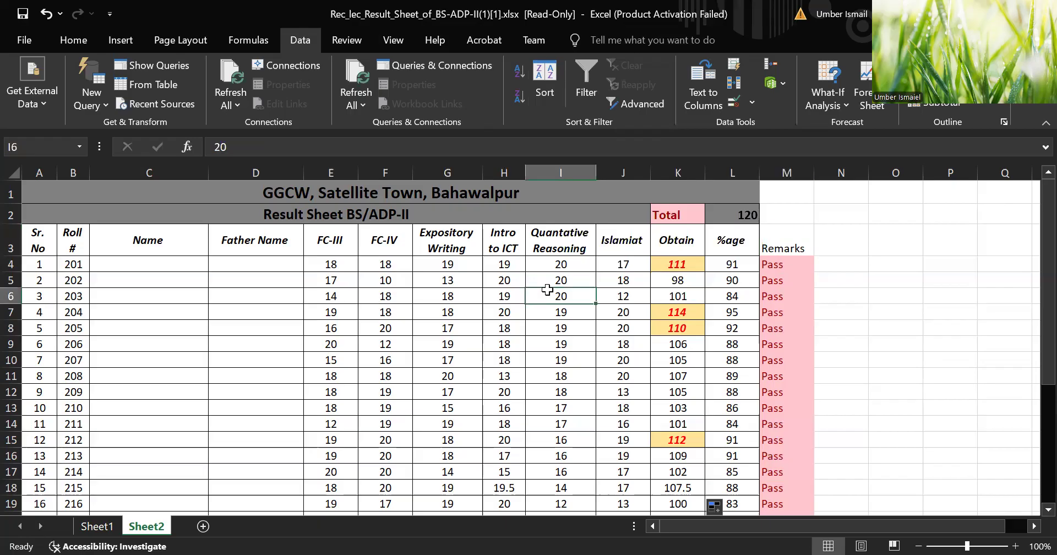